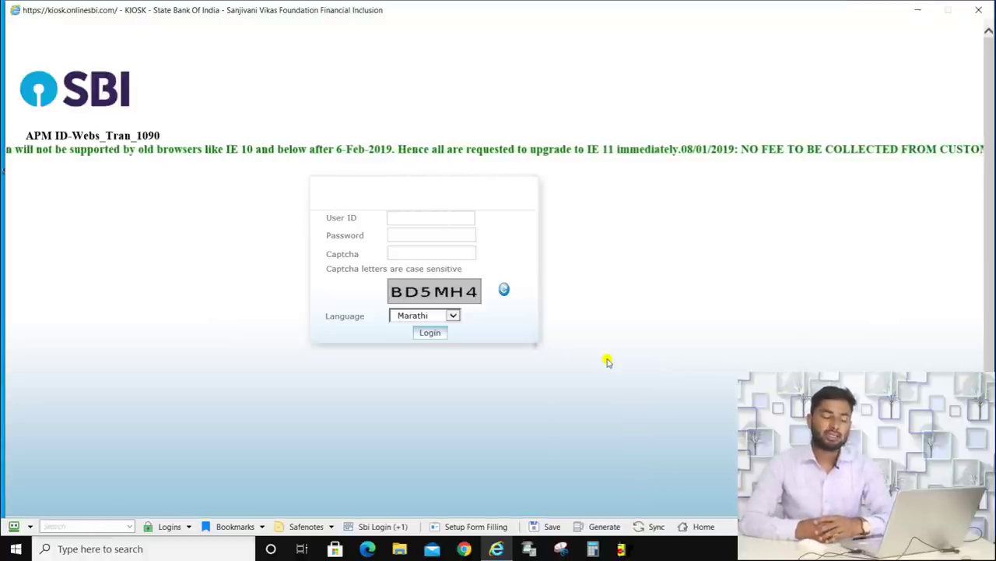
Sign in to SBI Kiosk with the saved agent credentials and the displayed captcha
click(382, 526)
click(530, 322)
click(435, 254)
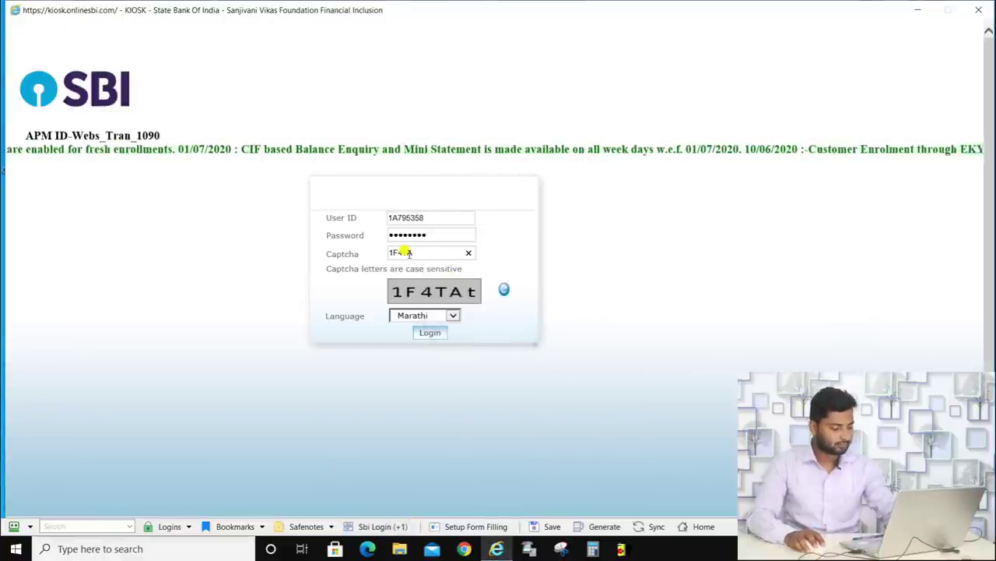
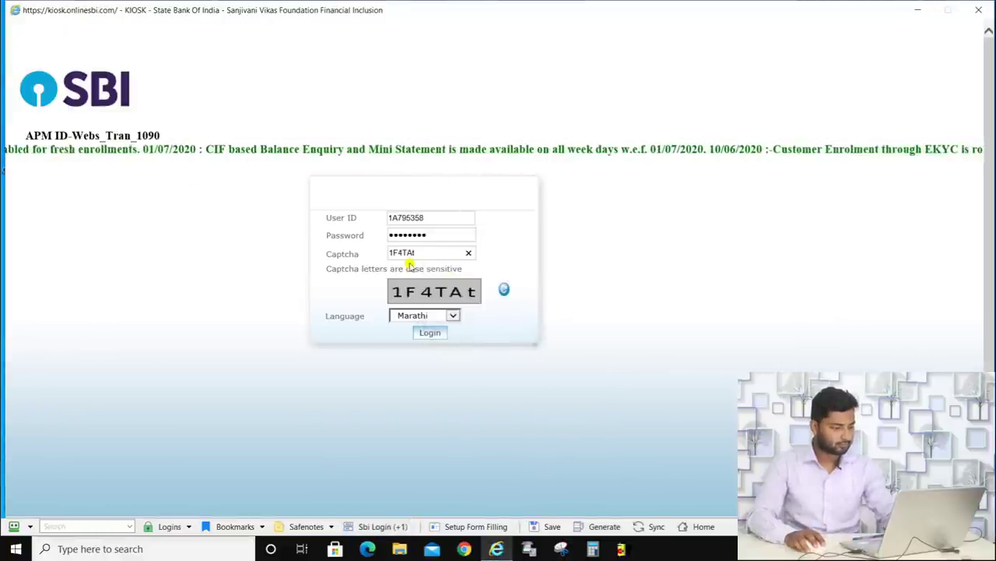
click(431, 333)
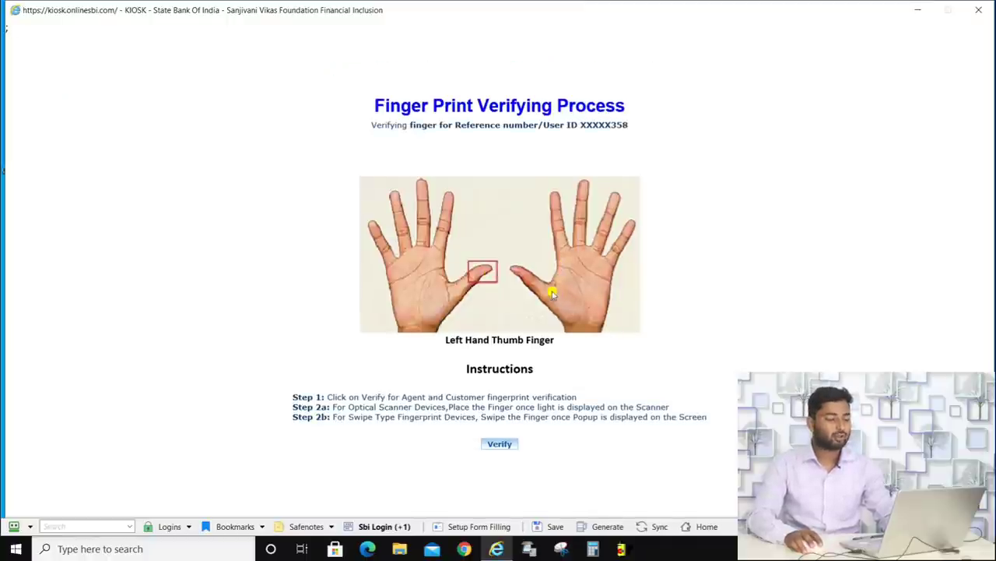
Pass the RD service checks and the thumb fingerprint verification, then dismiss the device initialization failure alert
click(576, 324)
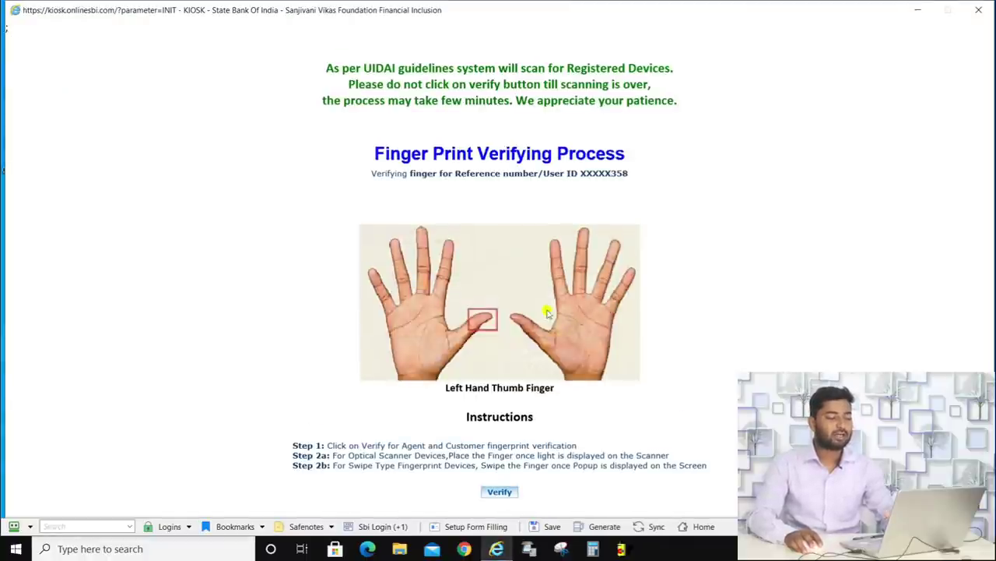
click(601, 323)
click(501, 490)
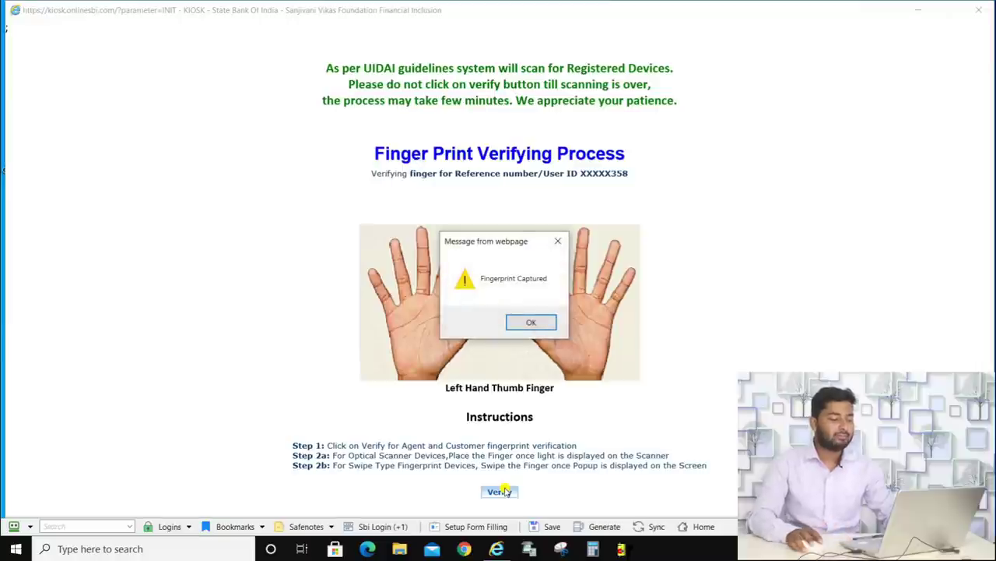
click(550, 322)
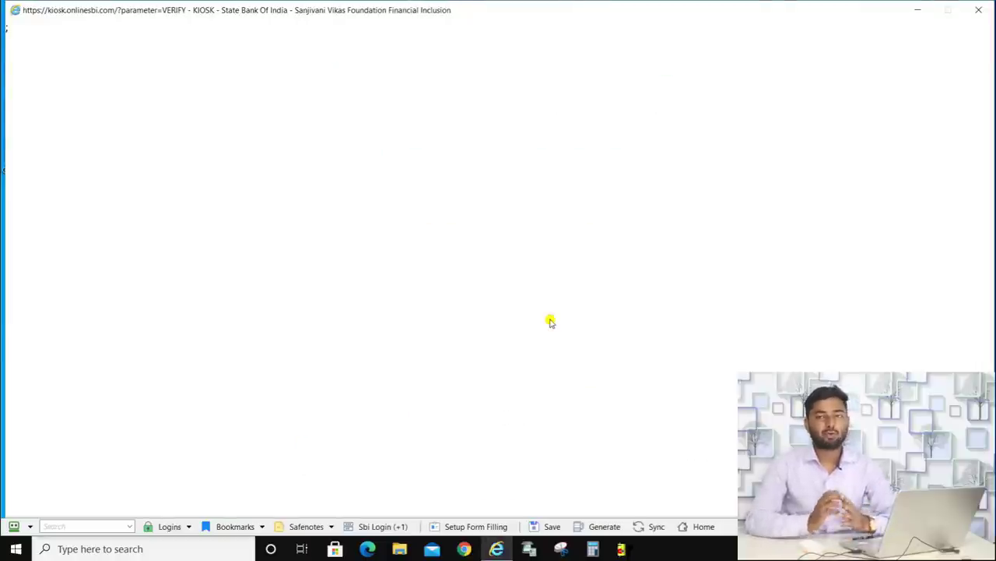
click(549, 321)
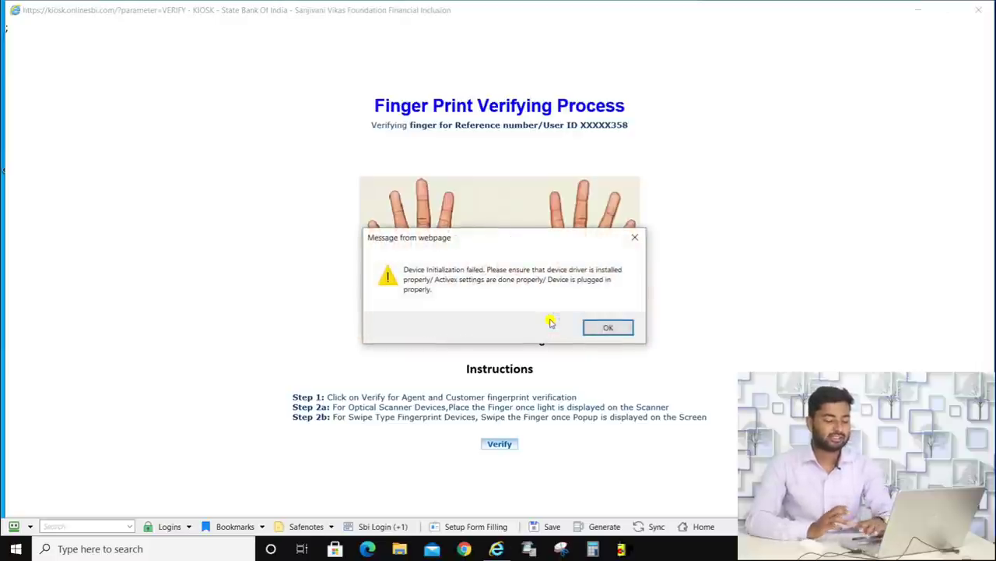
key(Return)
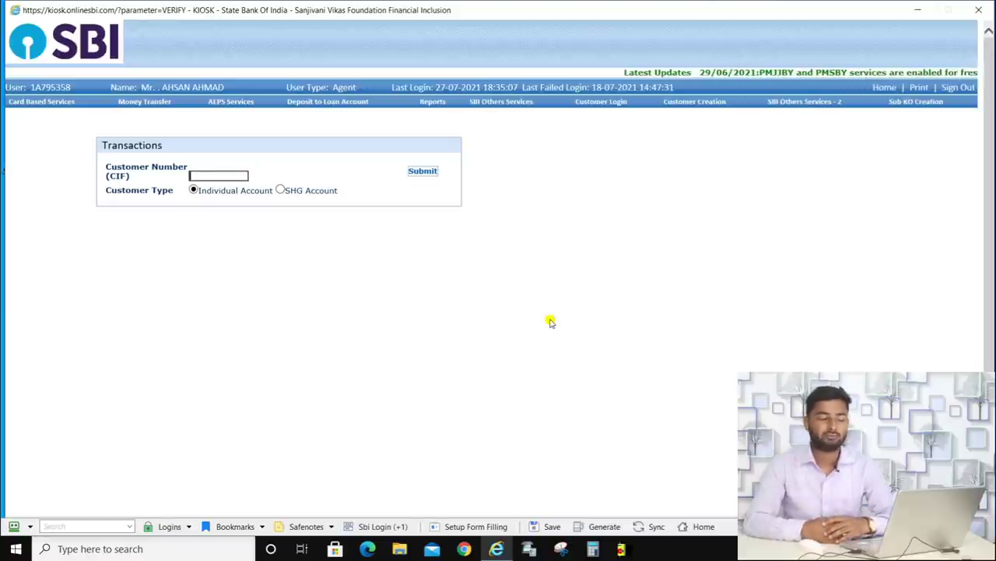
Close the kiosk browser, refresh the desktop, and open Control Panel's Uninstall a program list
click(978, 11)
click(483, 282)
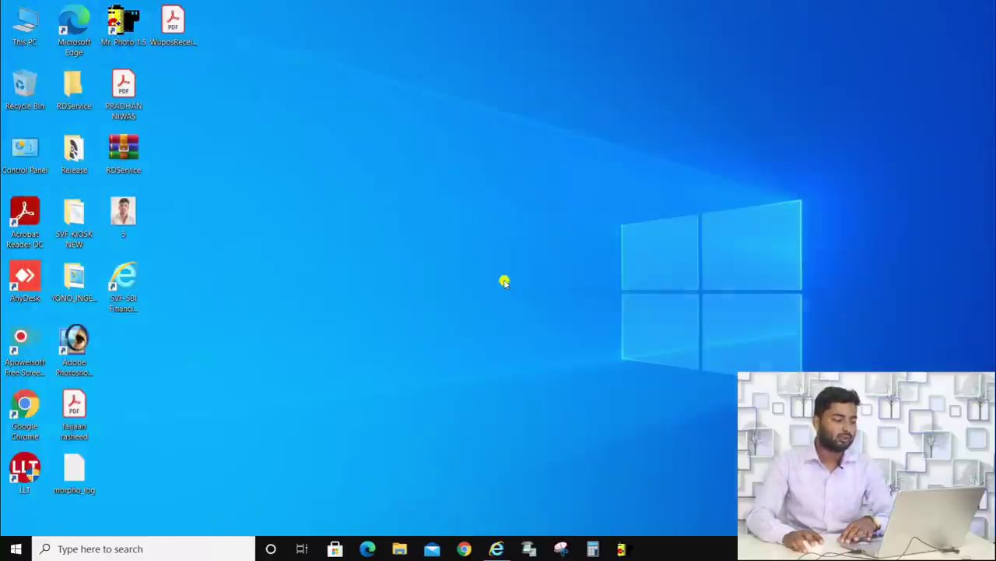
right_click(476, 218)
click(416, 255)
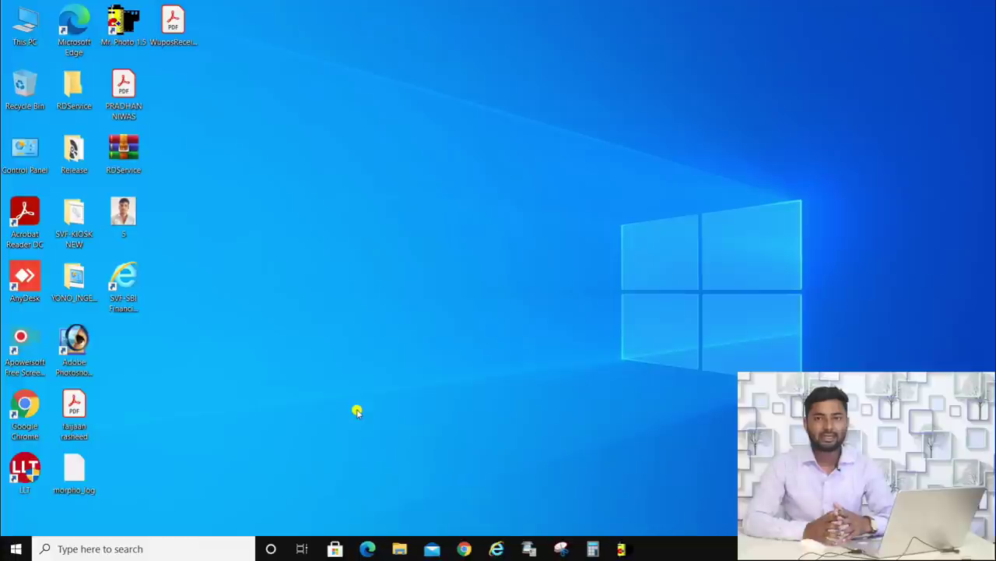
double_click(18, 154)
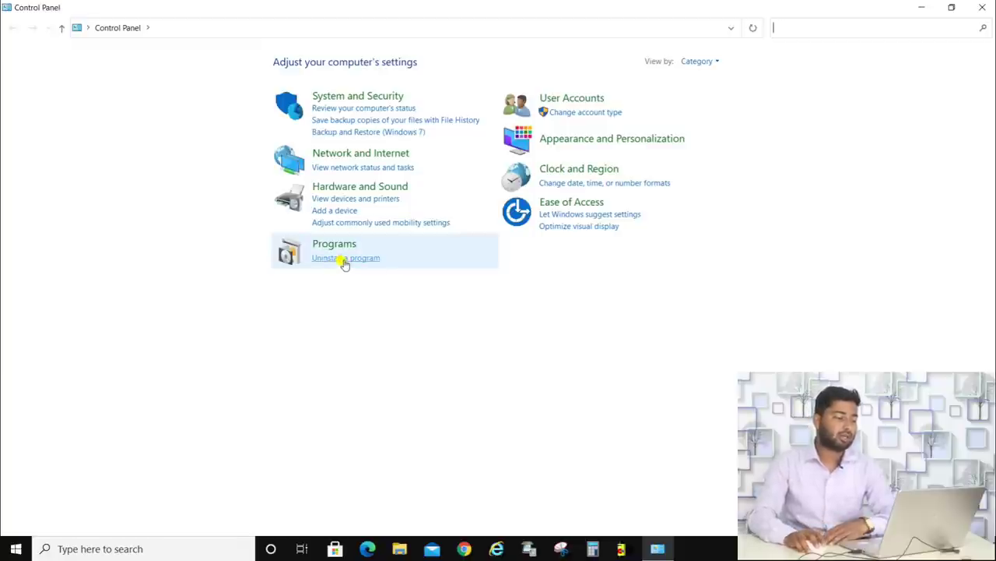
click(340, 260)
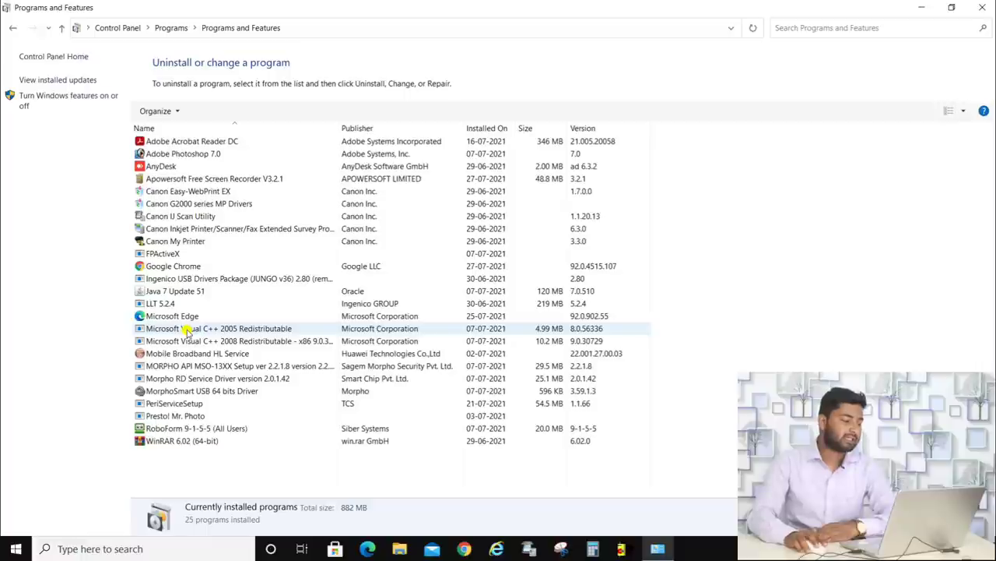
Uninstall Microsoft Visual C++ 2005 Redistributable from Programs and Features
click(187, 331)
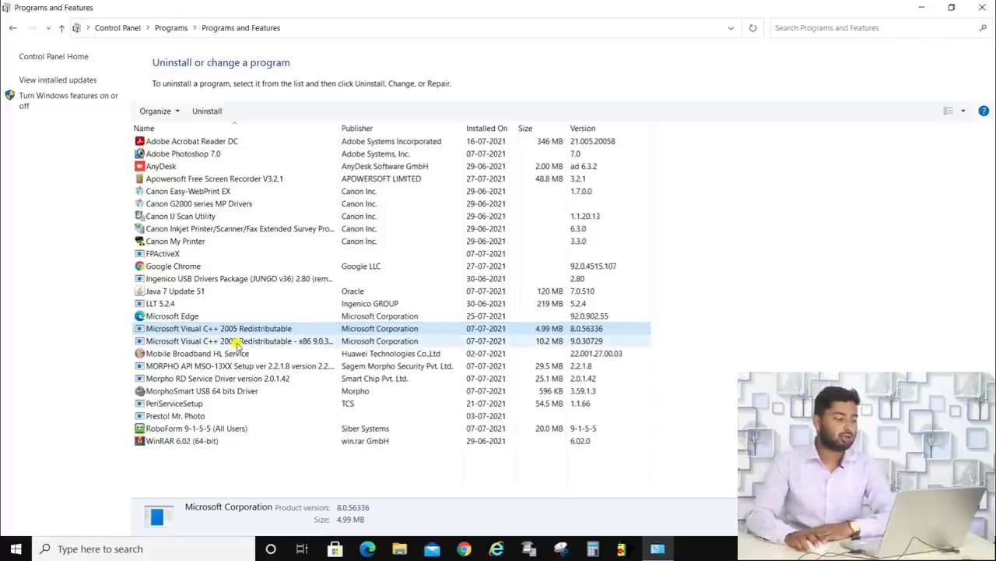
click(209, 112)
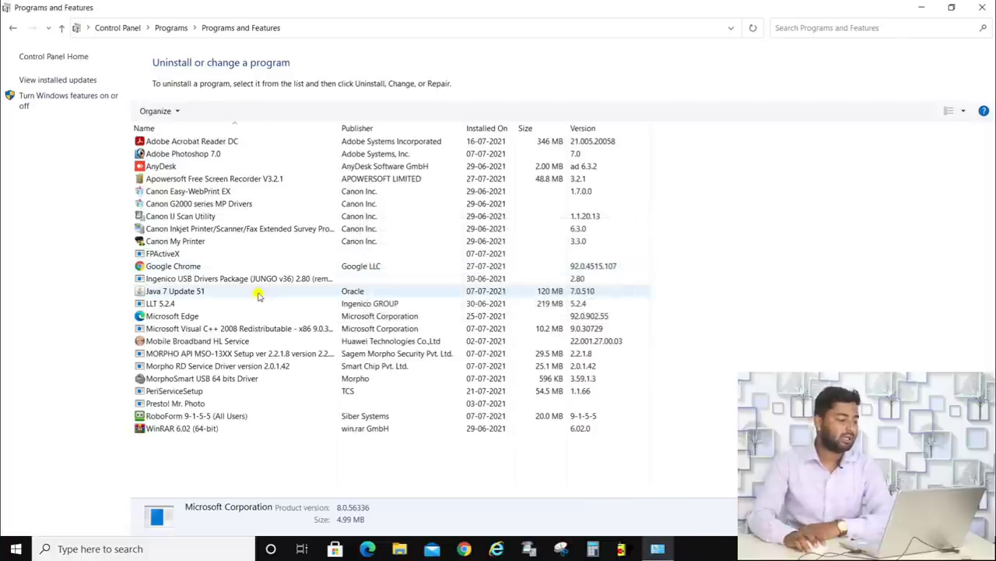
Uninstall Microsoft Visual C++ 2008 Redistributable and Java 7 Update 51
click(234, 328)
click(204, 111)
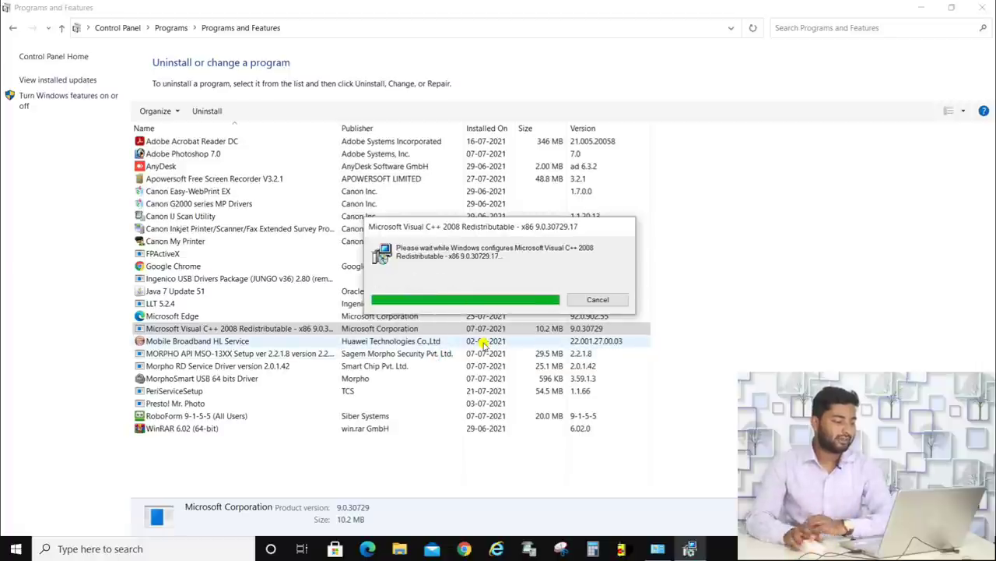
click(190, 292)
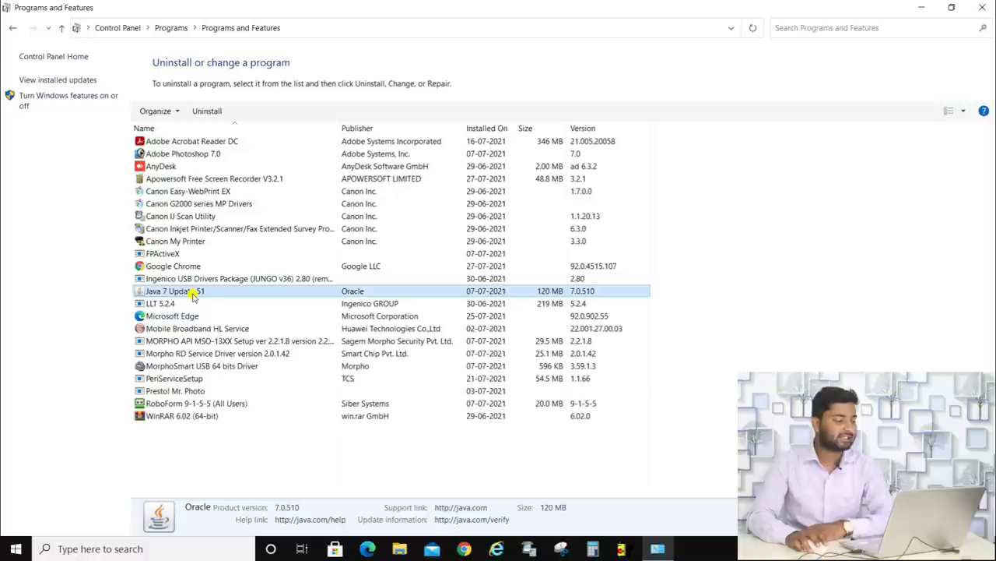
click(207, 111)
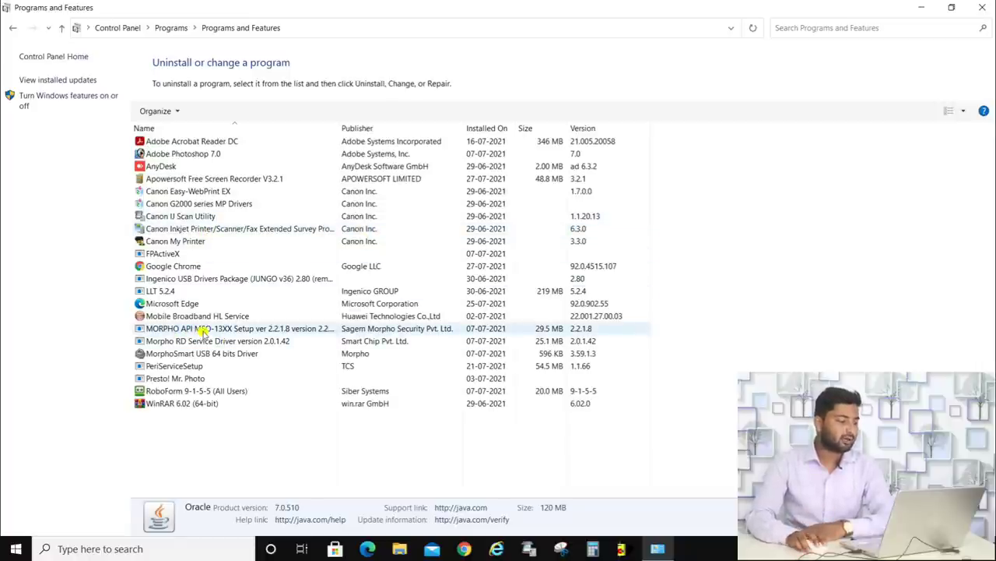
Select the MorphoSmart USB 64 bits Driver entry among the Morpho programs
click(167, 332)
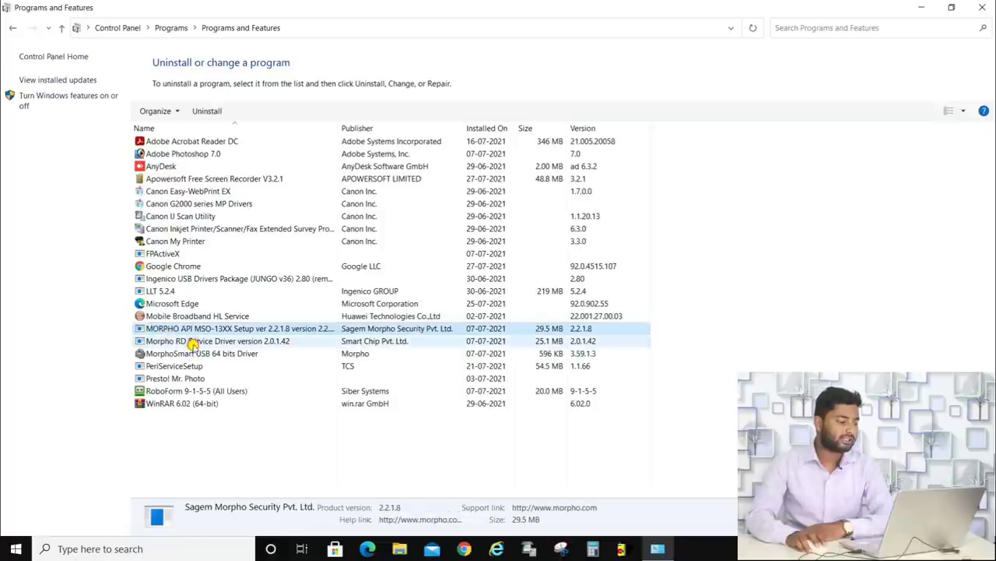
click(190, 342)
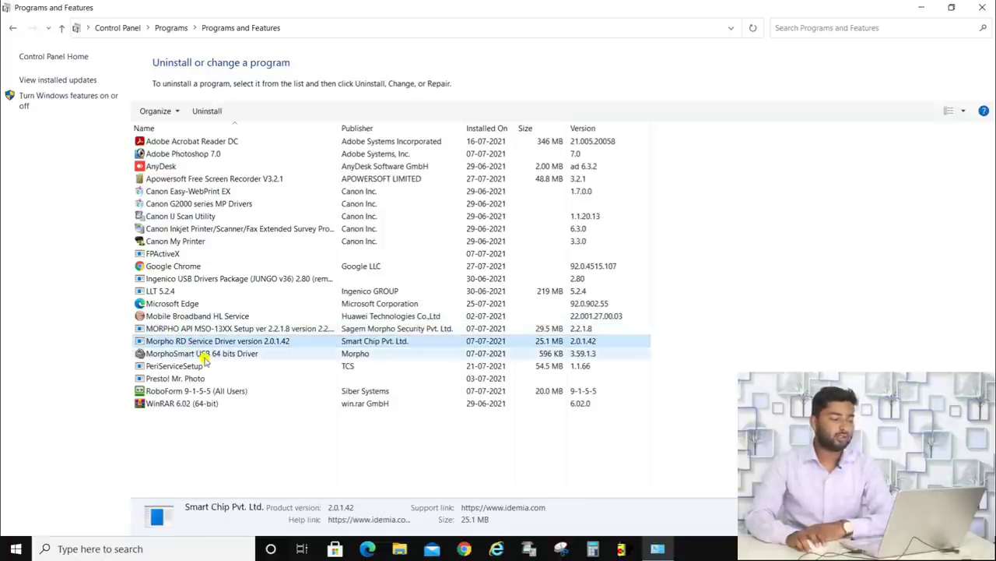
click(203, 356)
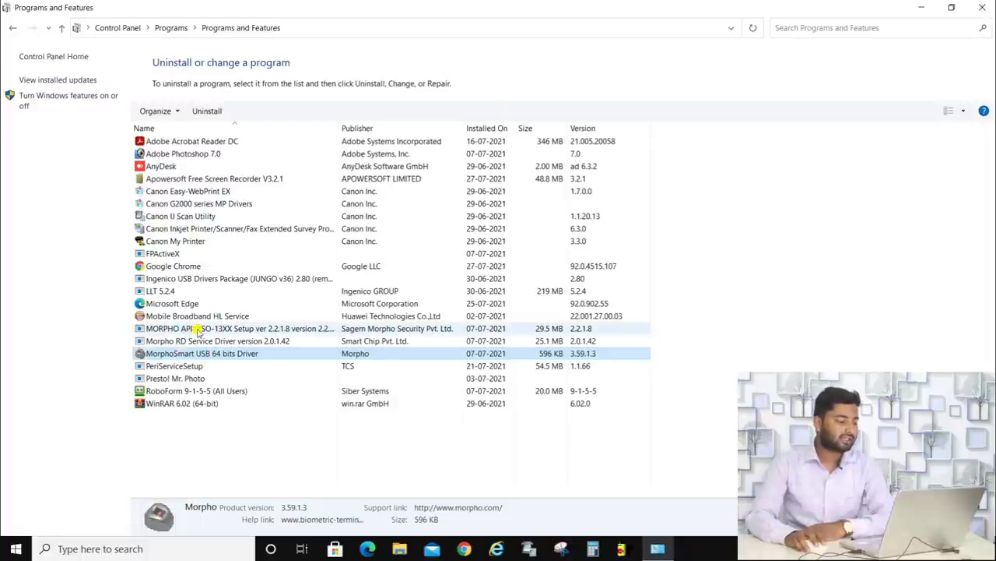
Uninstall the MorphoSmart USB 64 bits Driver, allowing setup to close the USB service
click(207, 112)
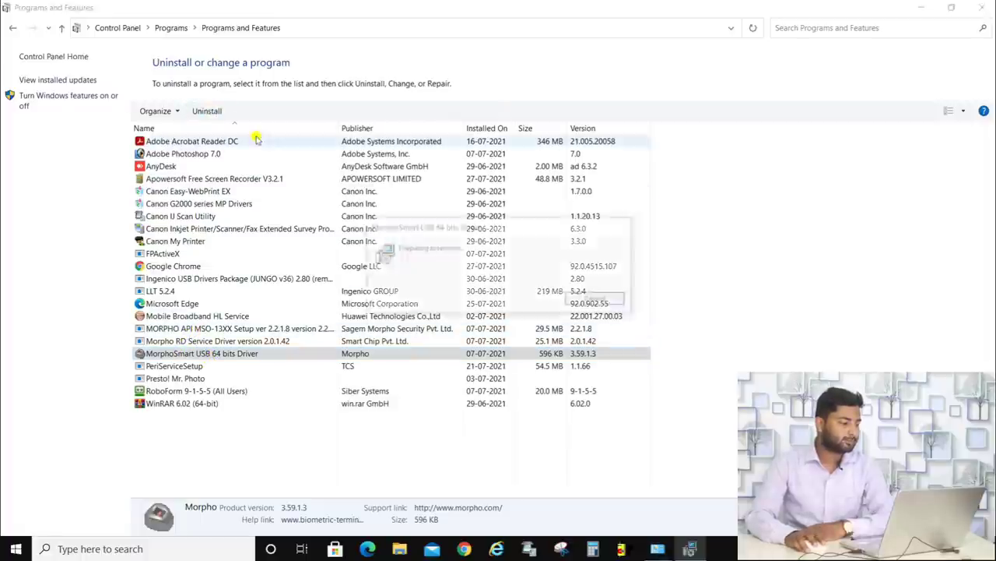
click(389, 351)
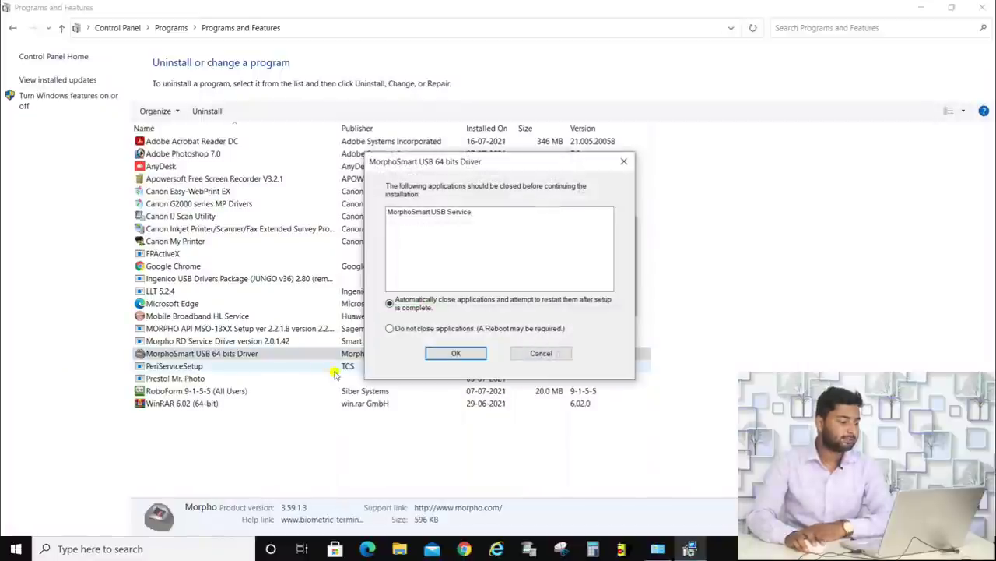
click(460, 352)
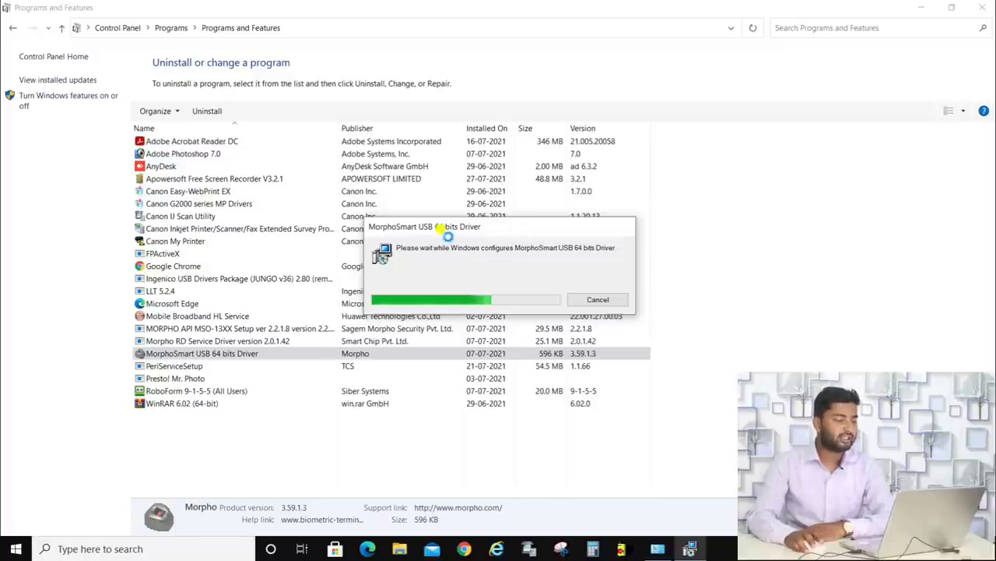
Remove MORPHO API MSO-13XX Setup and start uninstalling the Morpho RD Service Driver
click(166, 328)
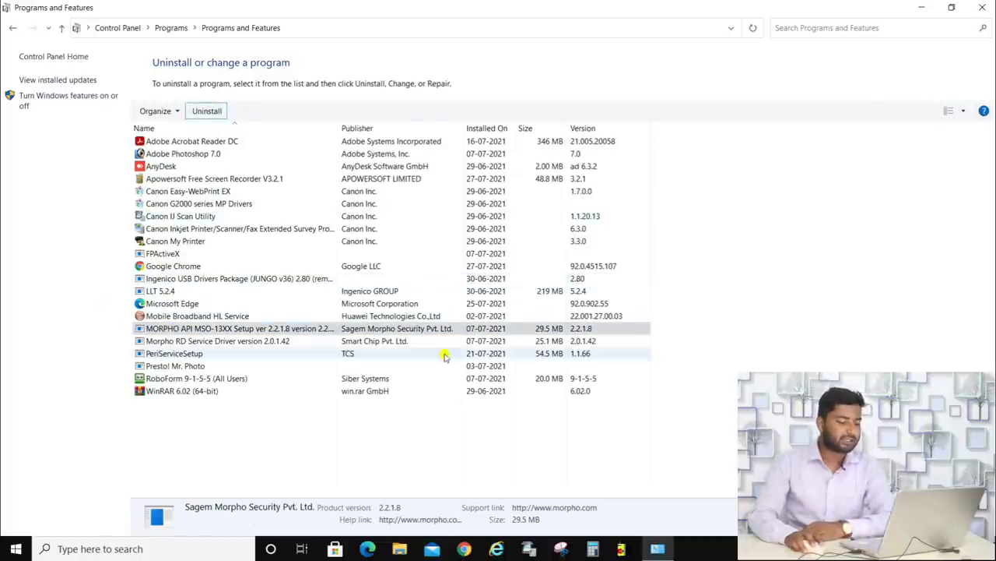
double_click(351, 329)
click(534, 317)
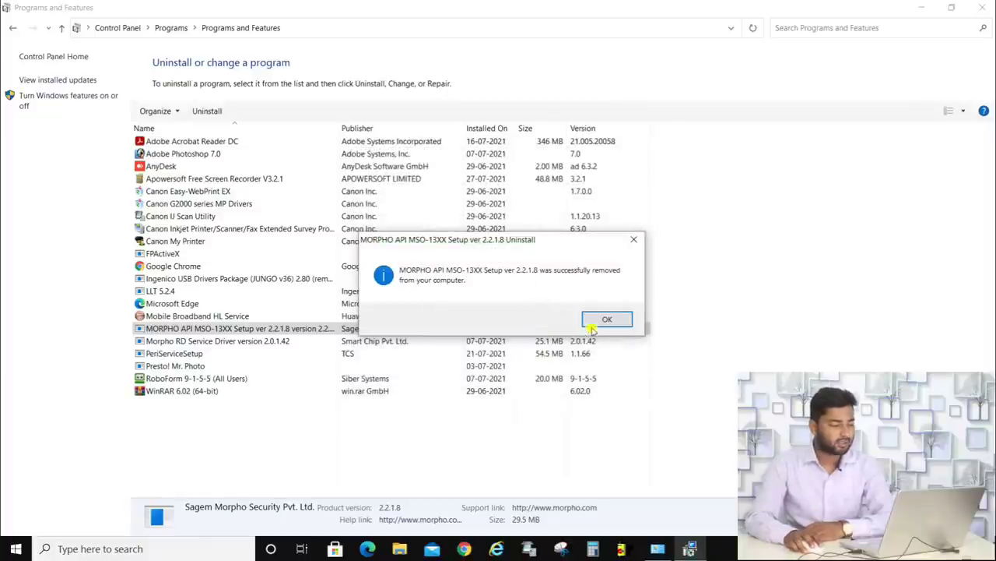
click(608, 319)
click(223, 327)
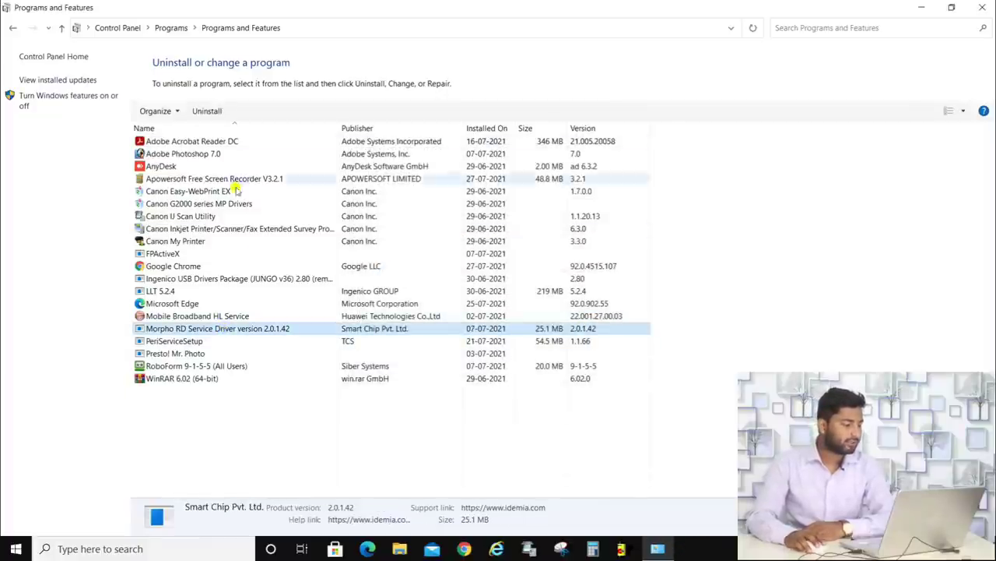
click(207, 112)
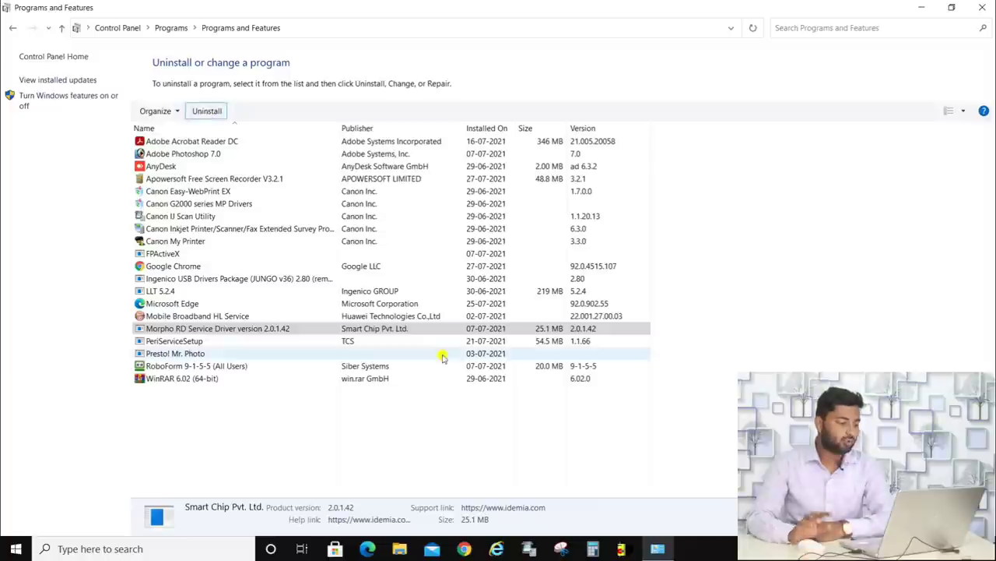
Finish removing the Morpho RD Service Driver and select FPActiveX in the list
click(546, 322)
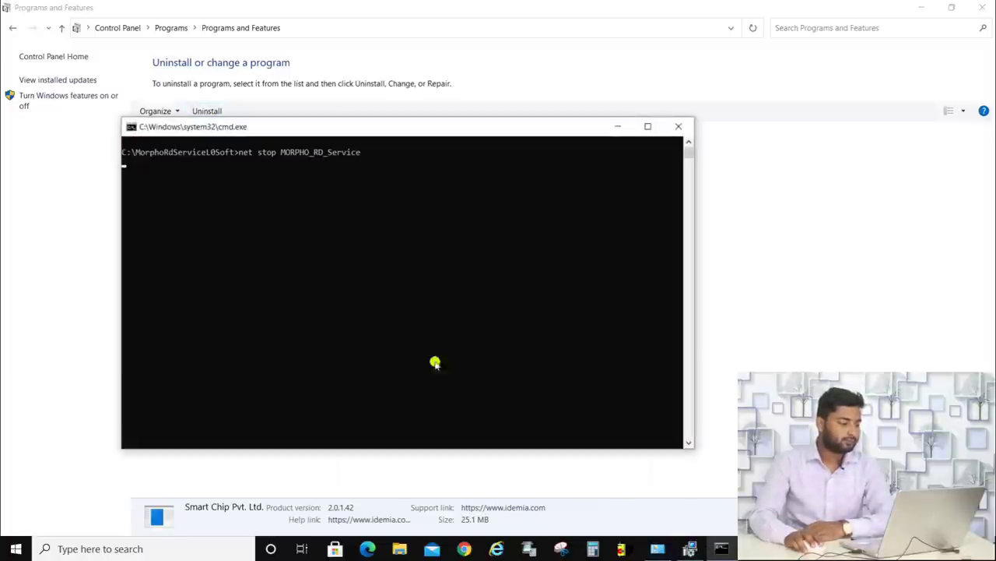
drag(394, 127, 639, 122)
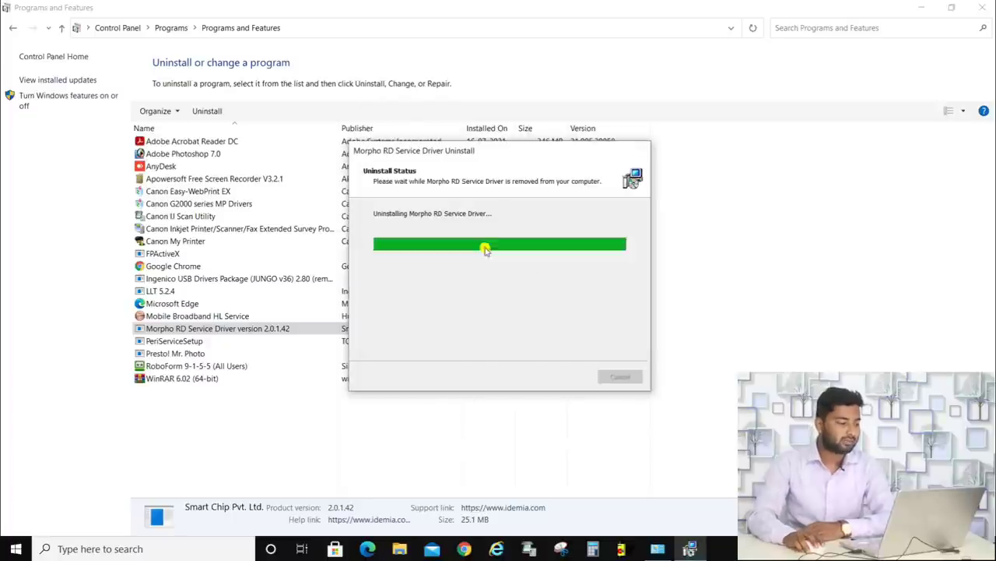
click(586, 319)
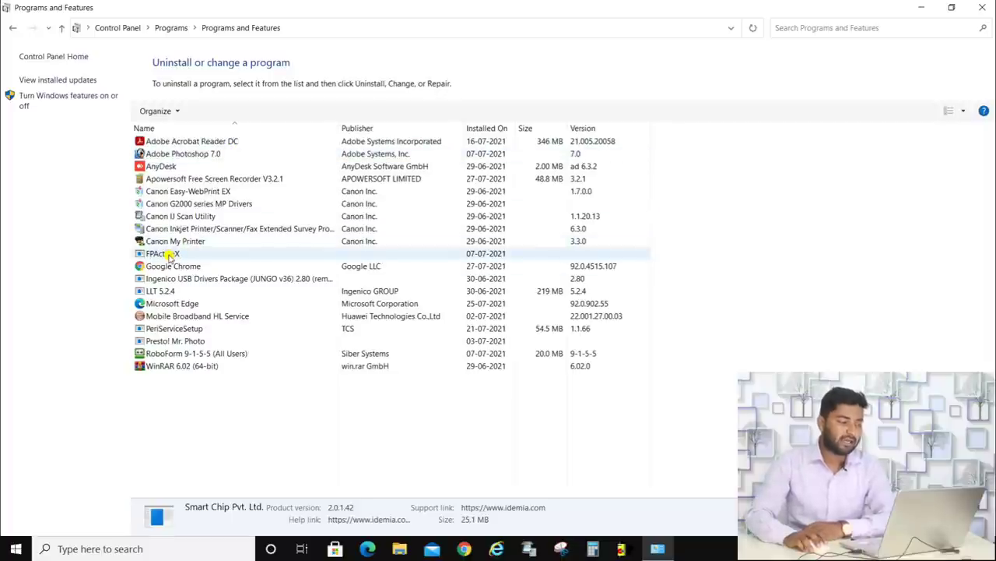
click(168, 256)
Uninstall FPActiveX completely, approving the permission prompt and confirming removal of its components
click(201, 110)
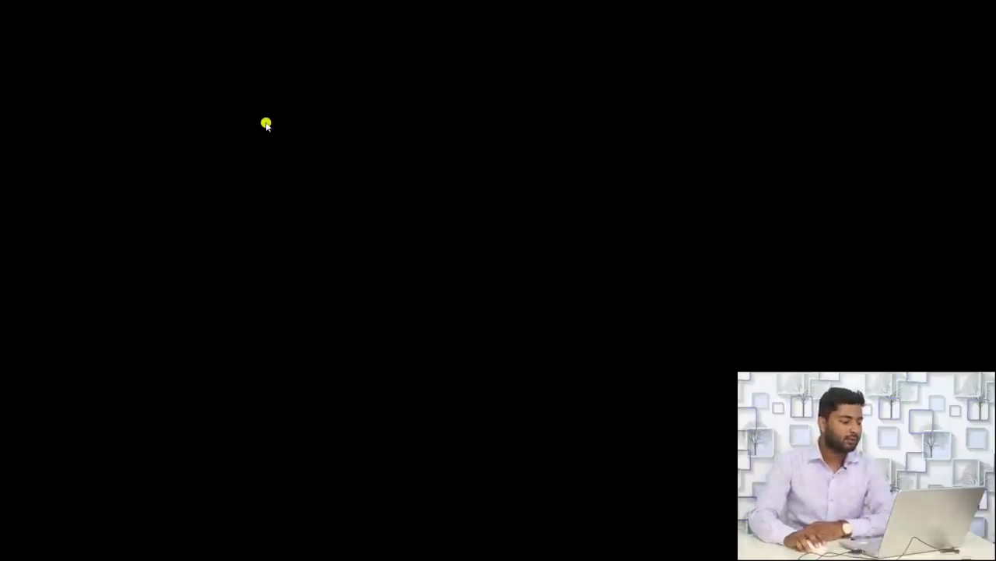
click(403, 352)
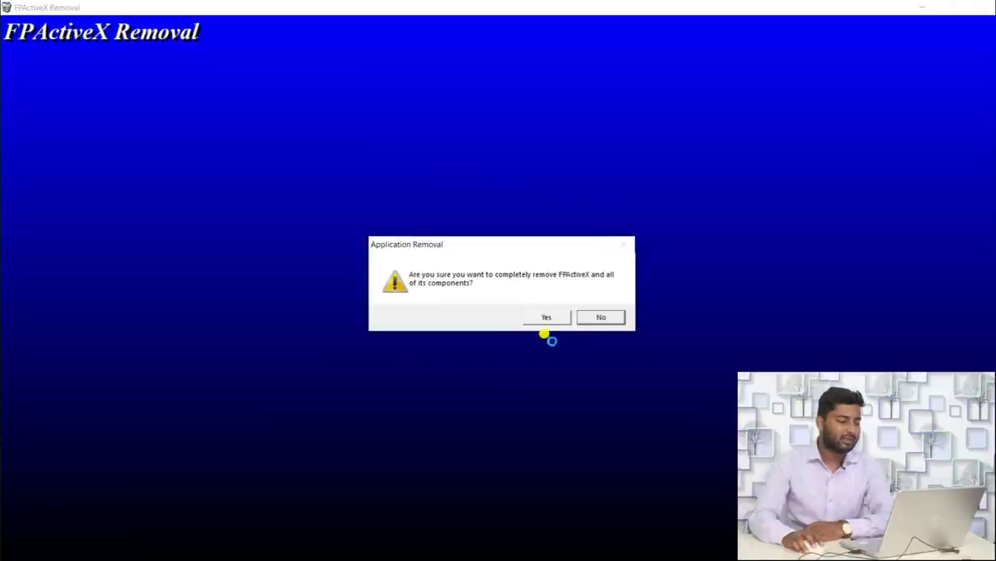
click(548, 317)
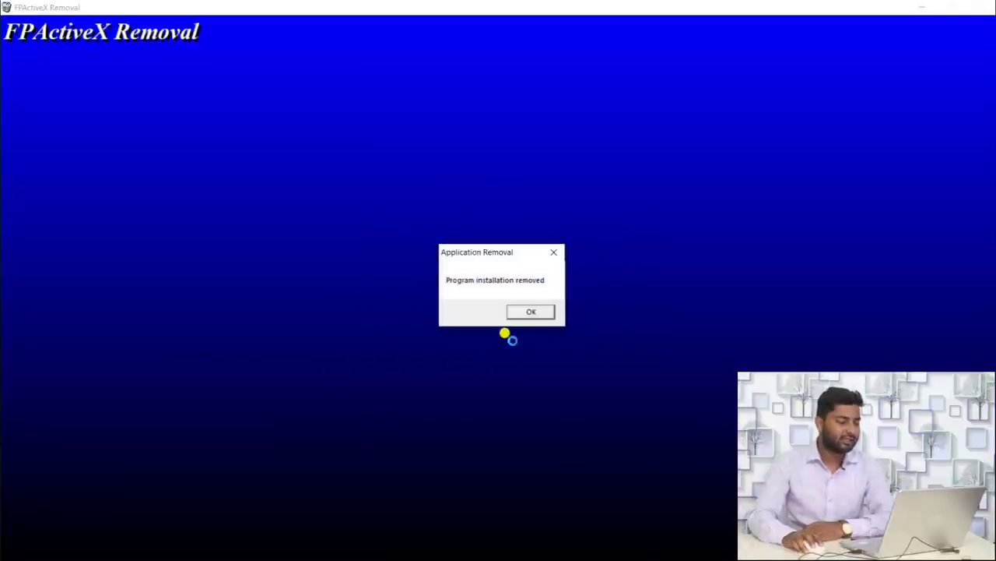
click(534, 311)
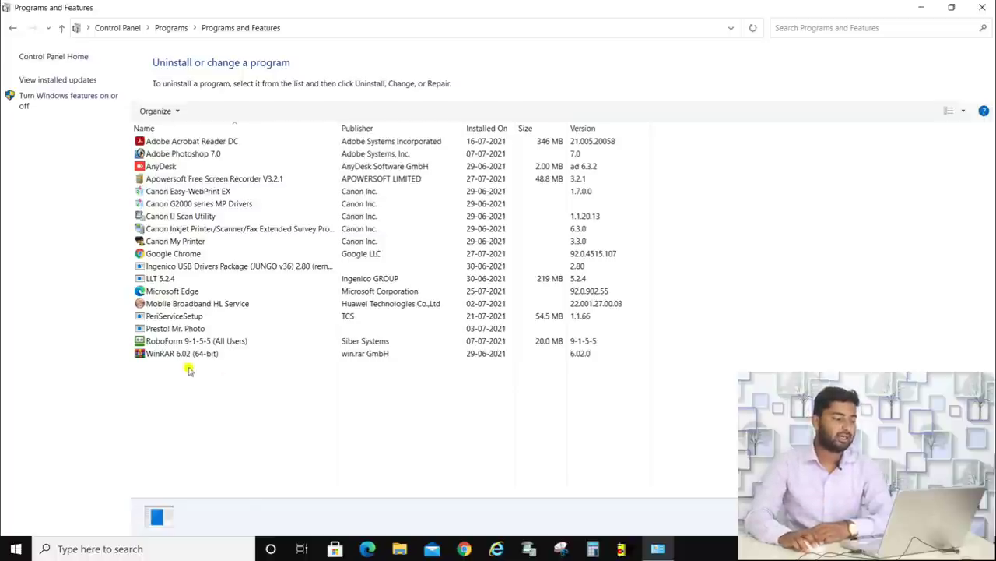
Close Programs and Features, refresh the desktop, and browse to Local Disk (C:)
click(987, 6)
right_click(438, 83)
click(545, 124)
double_click(25, 27)
double_click(170, 204)
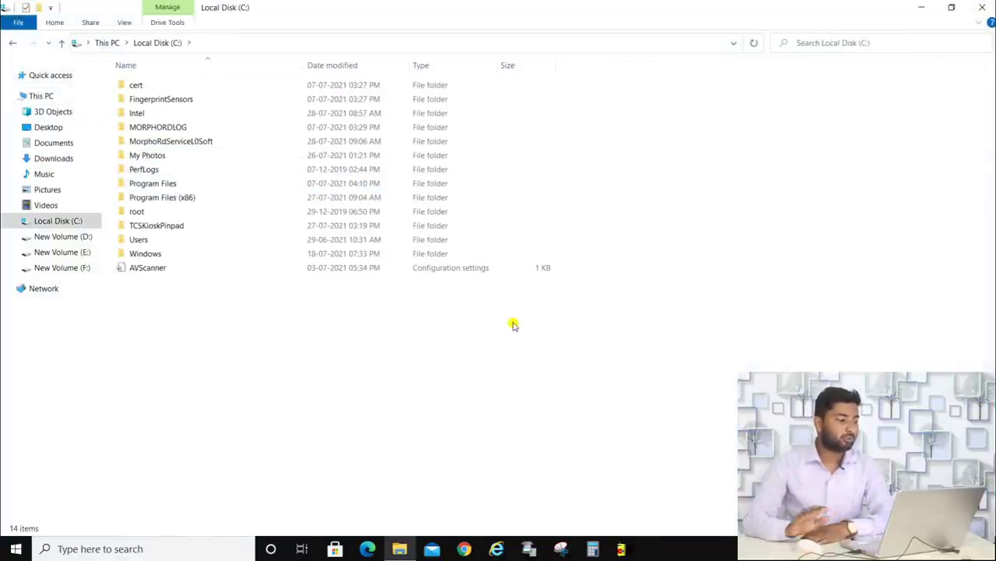
Delete the cert and FingerprintSensors folders from Local Disk (C:)
click(143, 86)
right_click(143, 86)
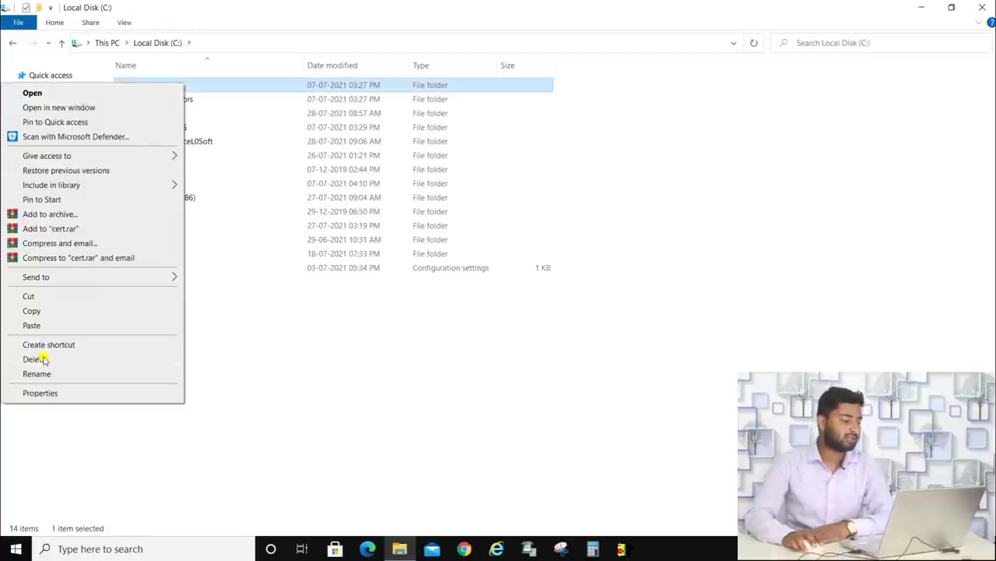
click(34, 359)
click(158, 87)
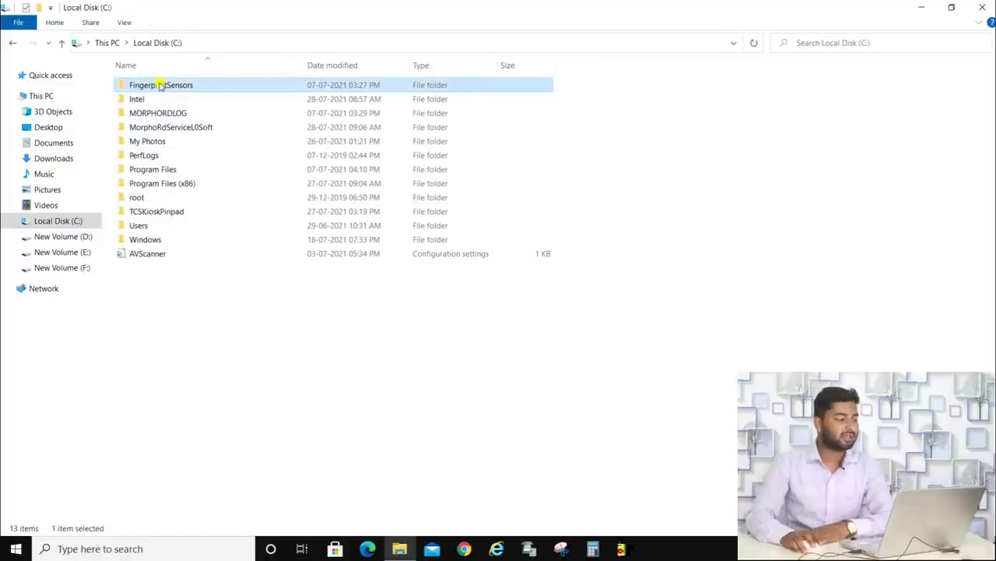
right_click(153, 87)
click(34, 358)
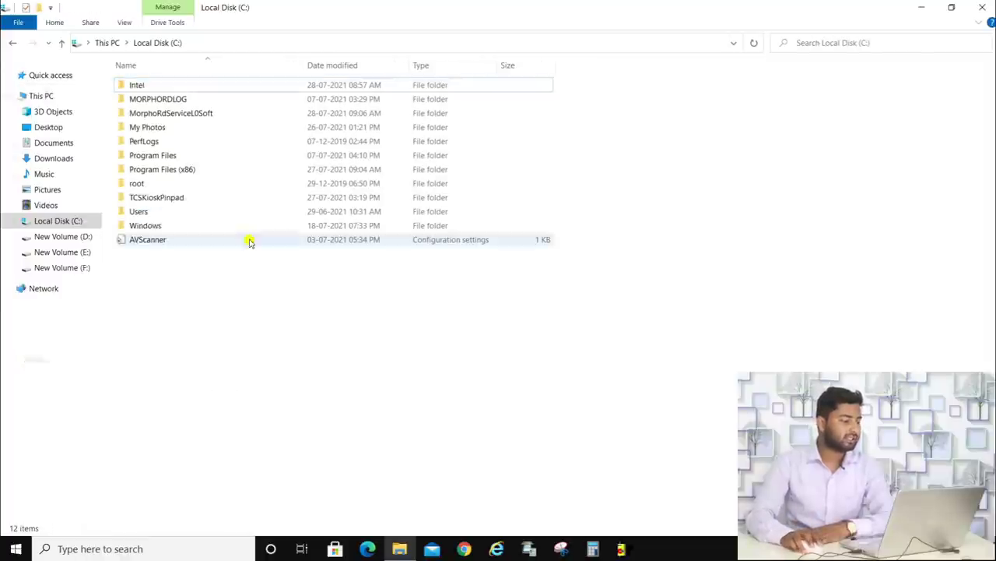
Delete the MORPHORDLOG and MorphoRdService0Soft folders, then close File Explorer
click(163, 100)
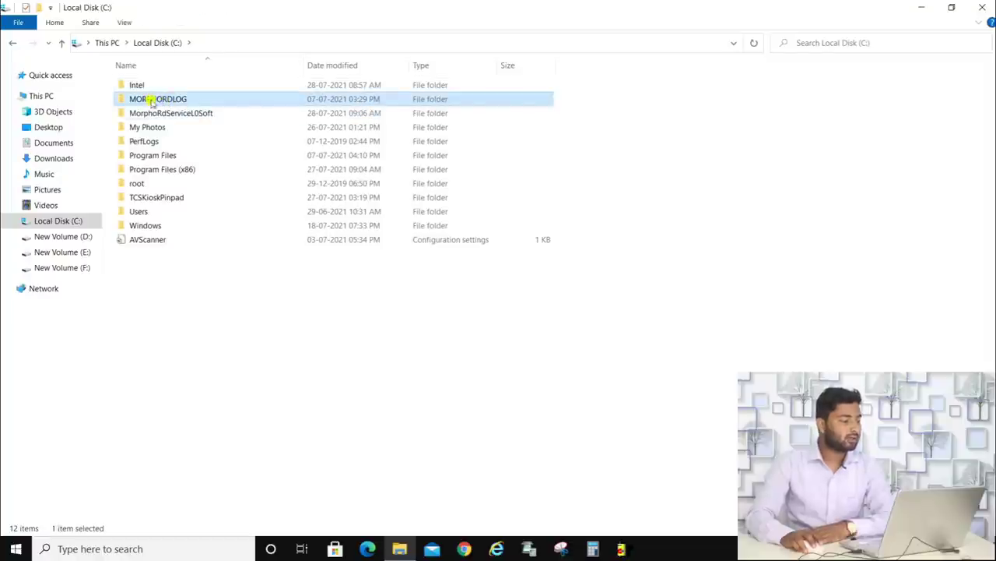
right_click(151, 99)
click(57, 373)
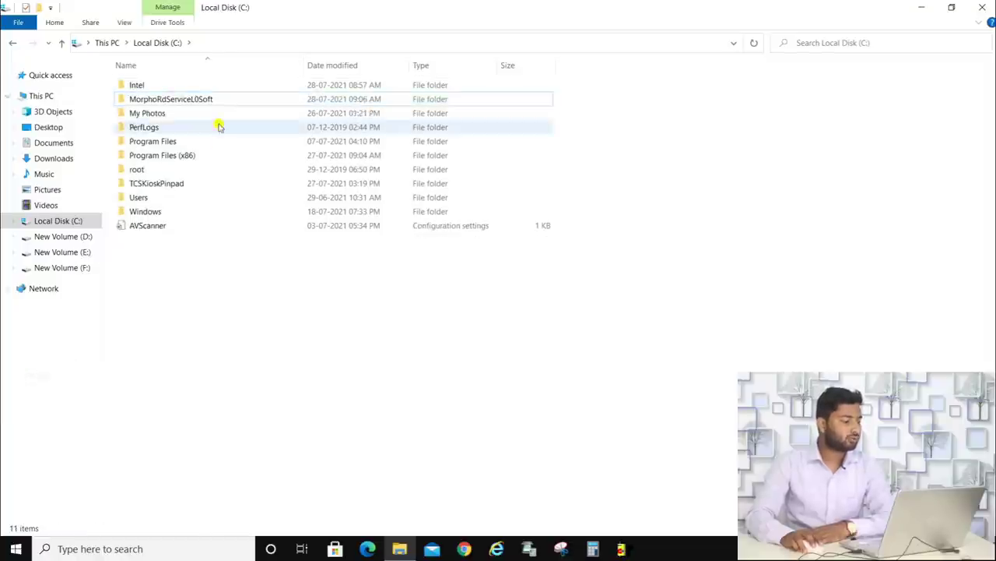
click(184, 101)
right_click(183, 100)
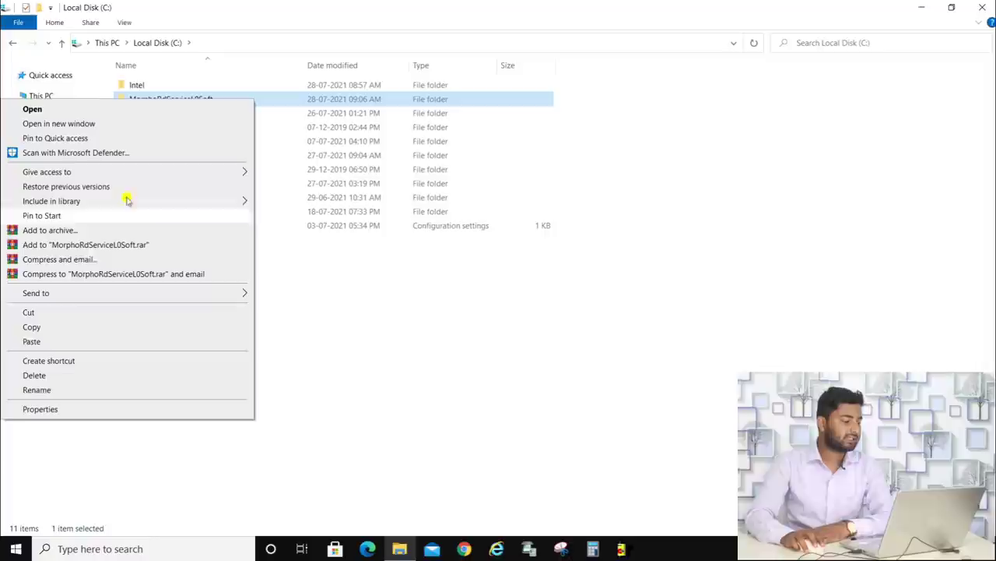
click(34, 374)
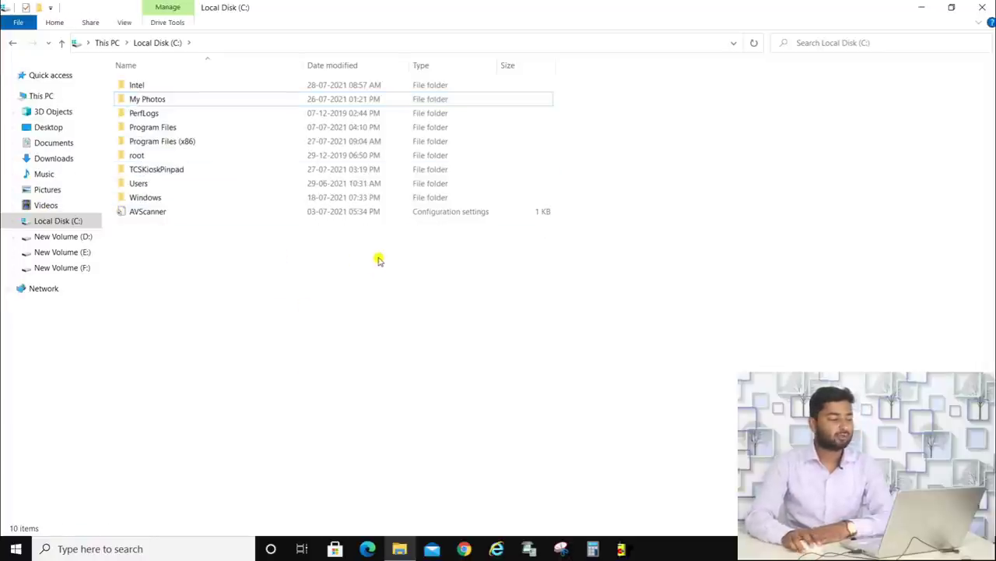
click(983, 7)
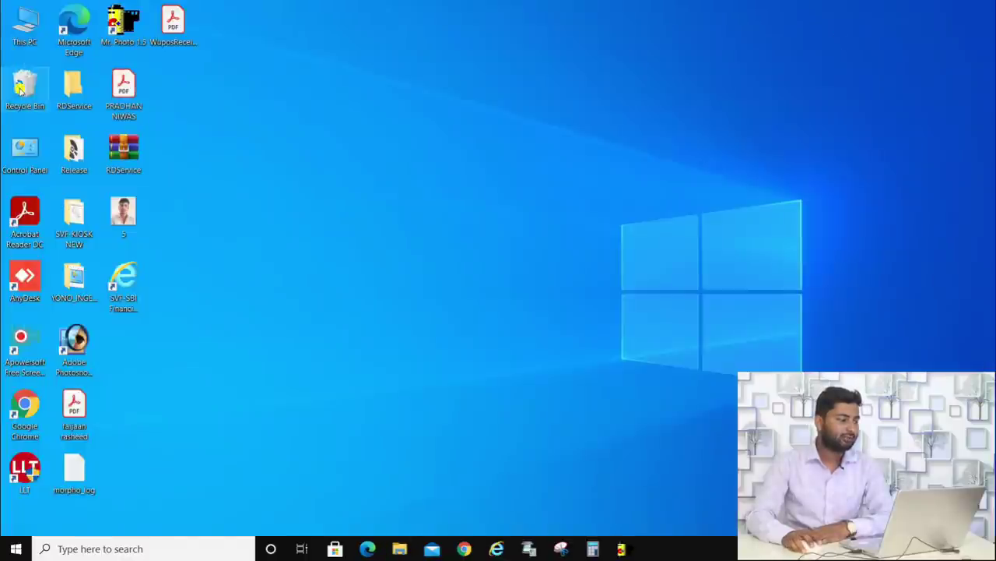
Empty the Recycle Bin permanently and refresh the desktop
right_click(18, 90)
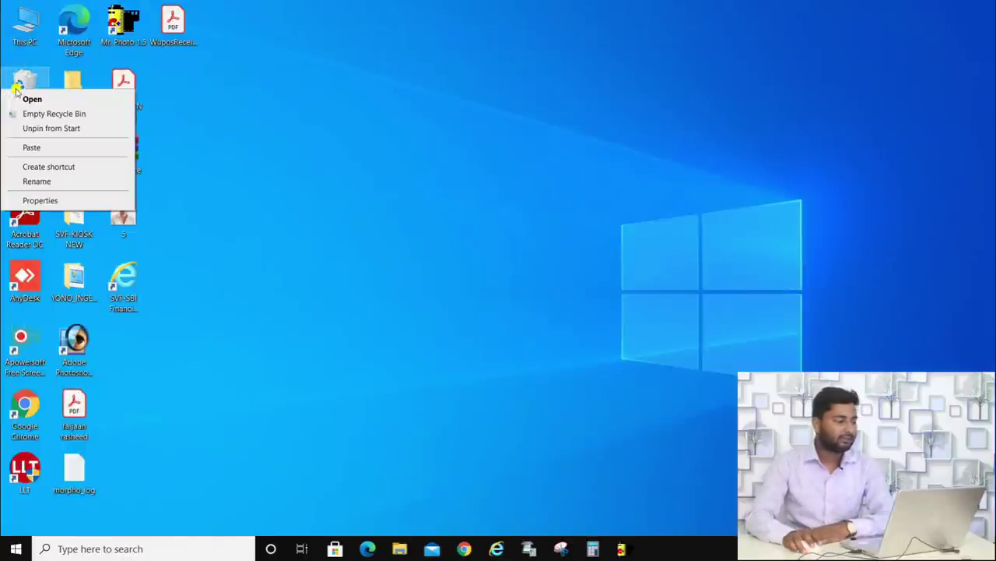
click(54, 112)
click(535, 283)
right_click(308, 208)
click(392, 249)
right_click(340, 218)
click(431, 256)
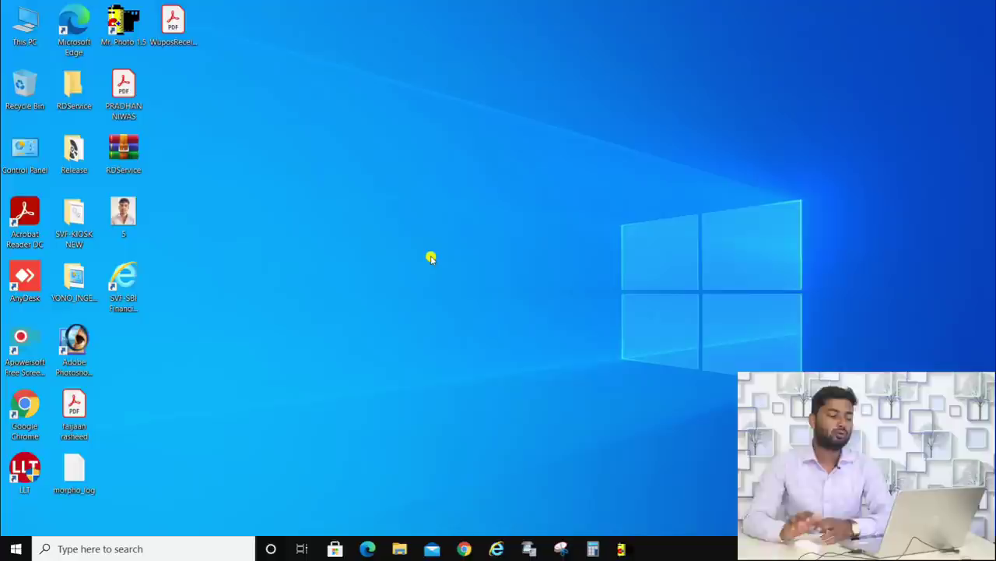
right_click(487, 240)
click(445, 282)
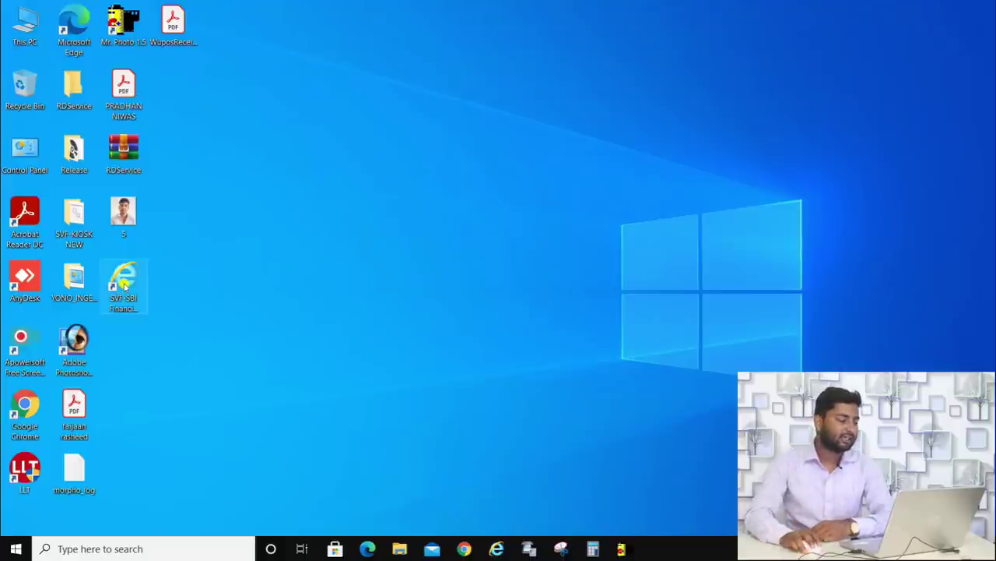
Delete the SVF-SBI Financial Inclusion shortcut and permanently clear it from the Recycle Bin
drag(131, 273, 327, 216)
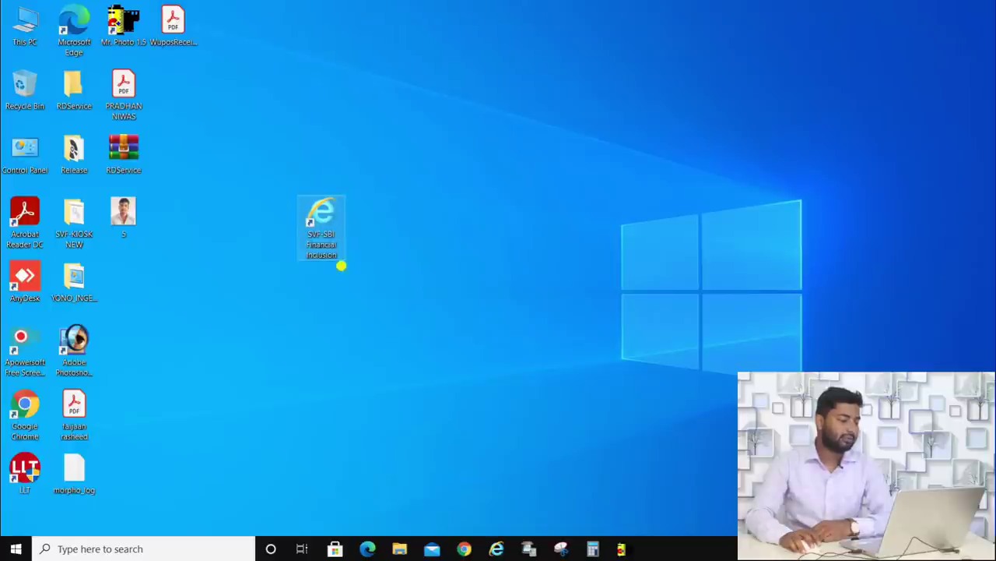
right_click(340, 264)
click(148, 471)
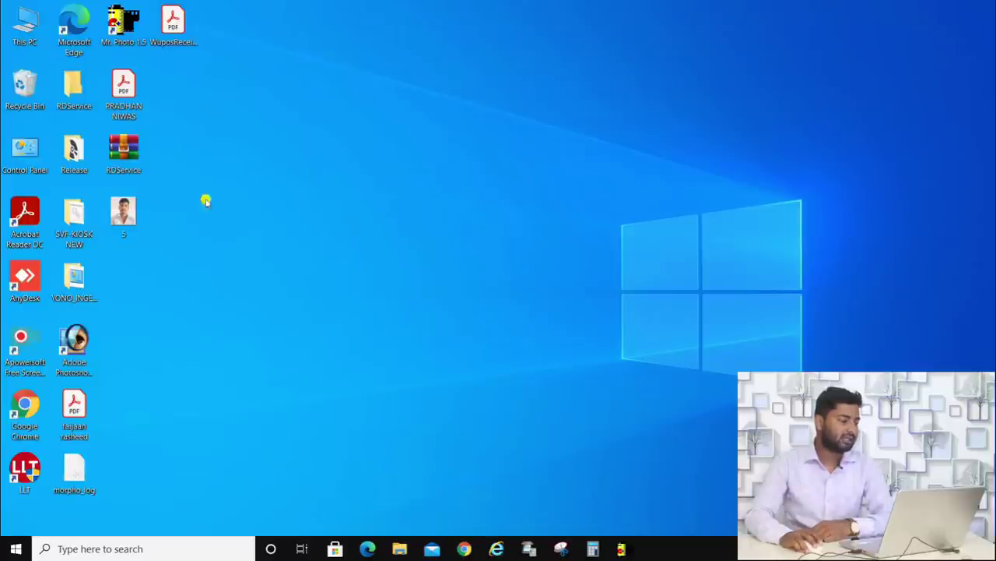
right_click(16, 78)
click(71, 98)
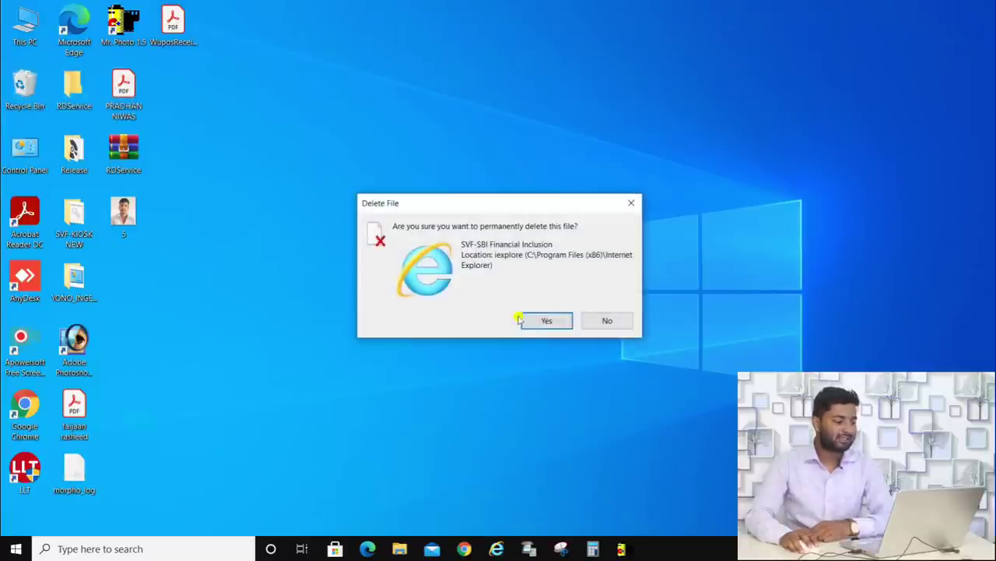
click(547, 320)
right_click(375, 226)
click(452, 264)
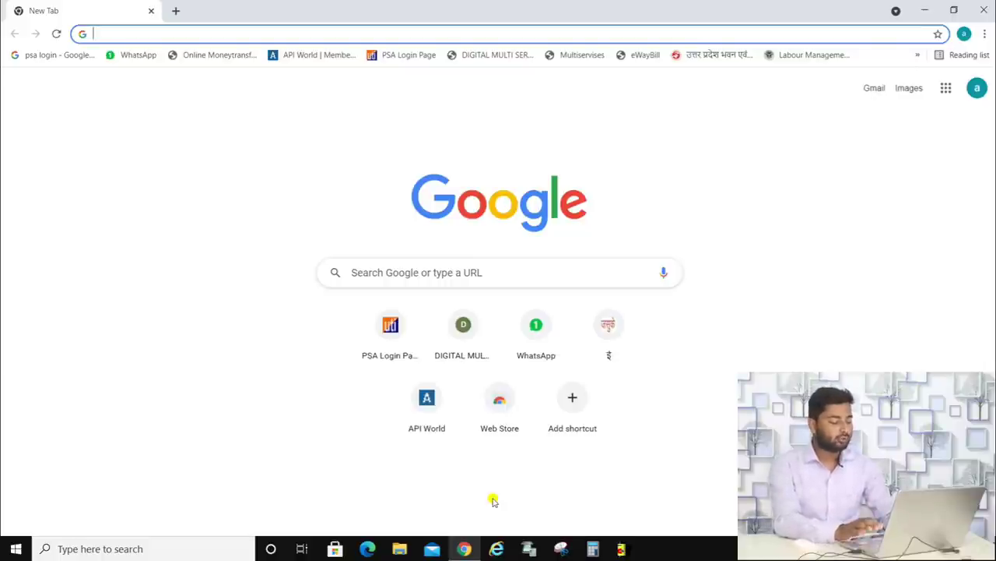
Search Google for 'welcome to sanjivani' and open the WELCOME TO SANJIVANI result at sanjivanivf.org
text(welcome)
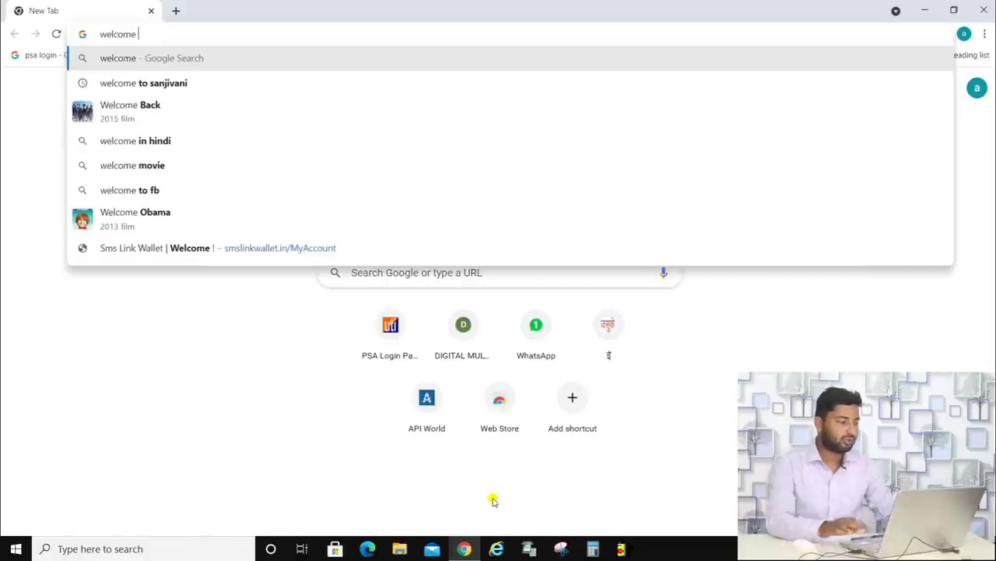
click(214, 85)
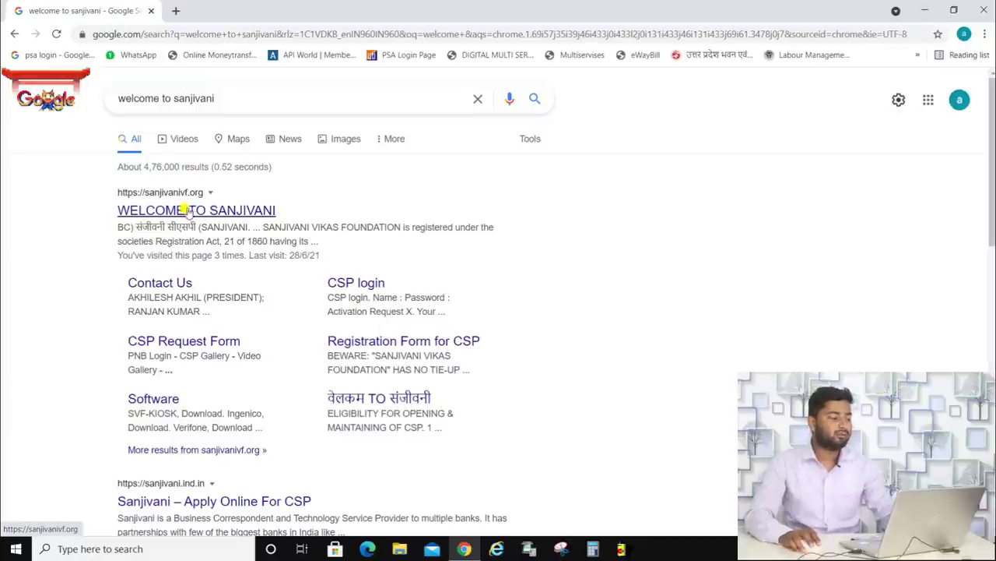
click(183, 207)
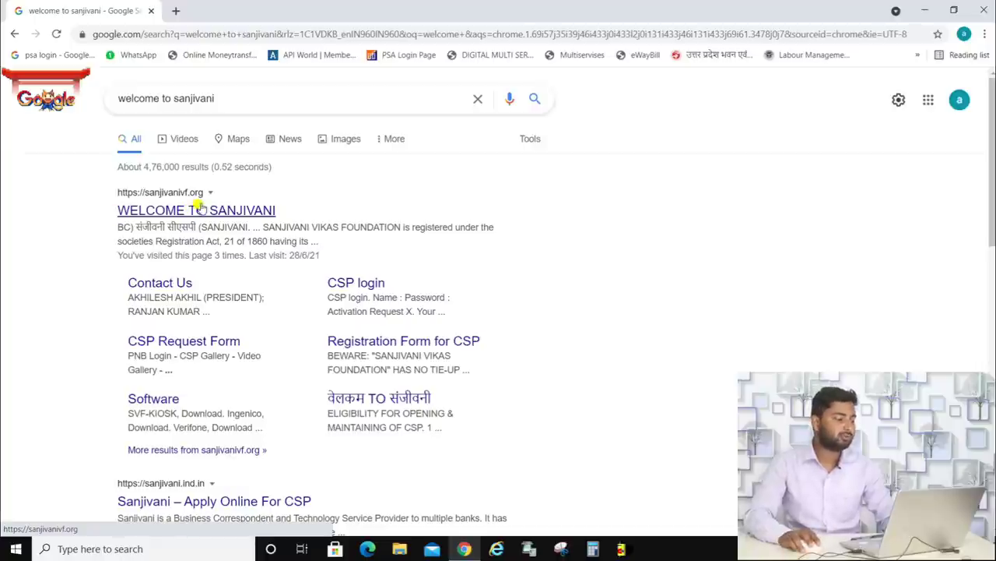
click(180, 208)
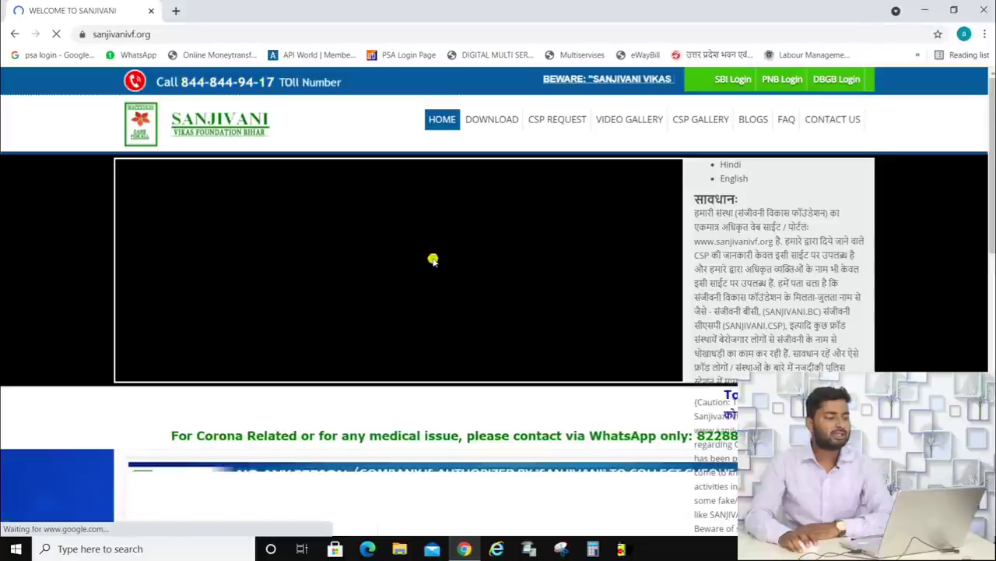
Dismiss the anti-fraud disclaimer and go to the Sanjivani site's Download Softwere page
mouse_move(476, 123)
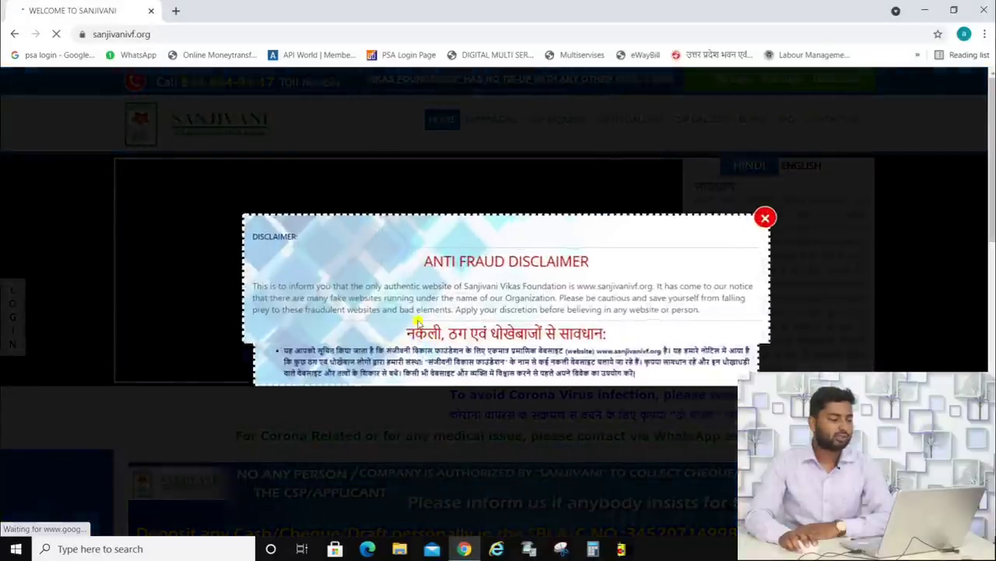
click(814, 198)
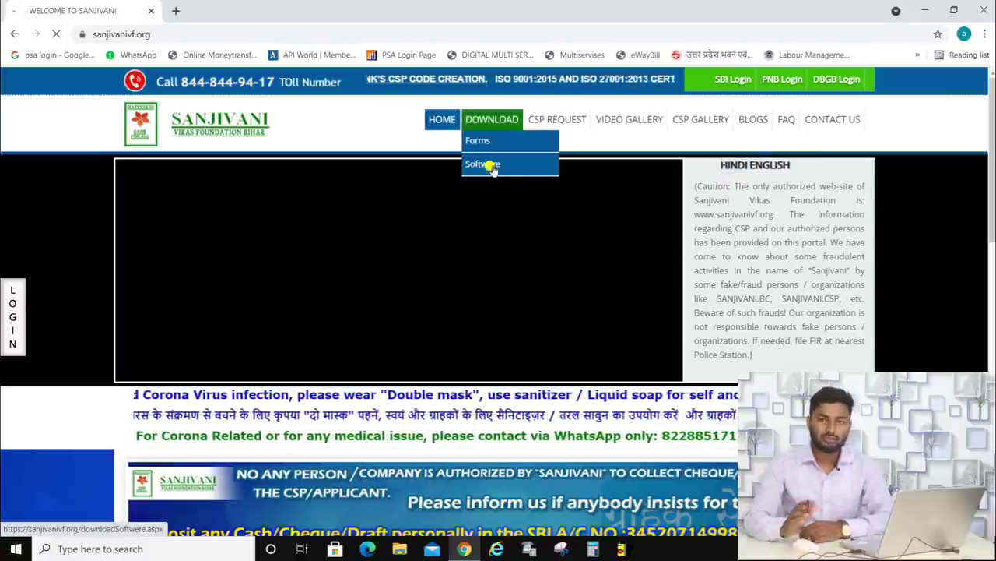
click(492, 165)
scroll(415, 289, down, 3)
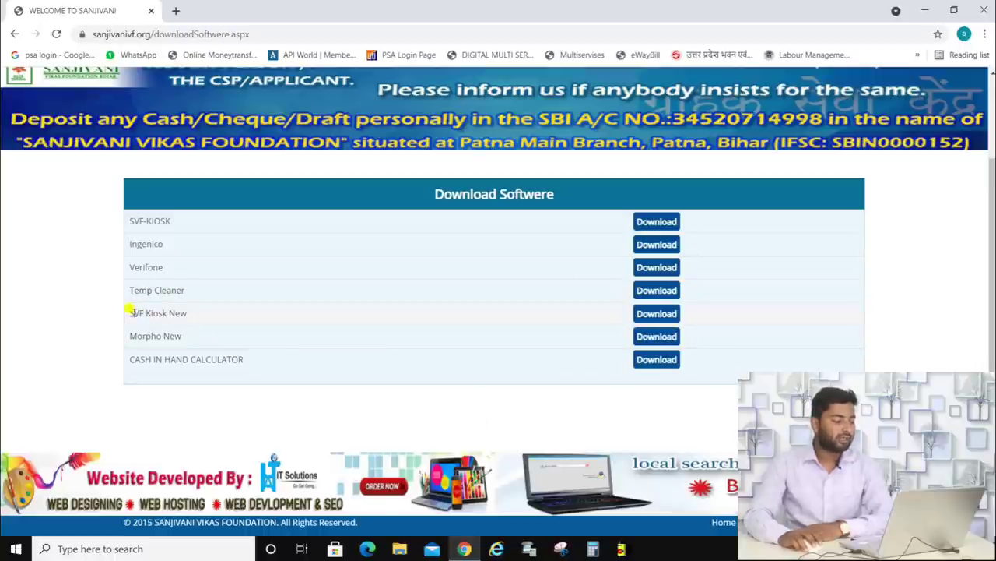
Download the SVF Kiosk New package (SVF-KIOSKNEW.rar) and check its progress in Chrome Downloads
drag(133, 310, 191, 313)
click(185, 398)
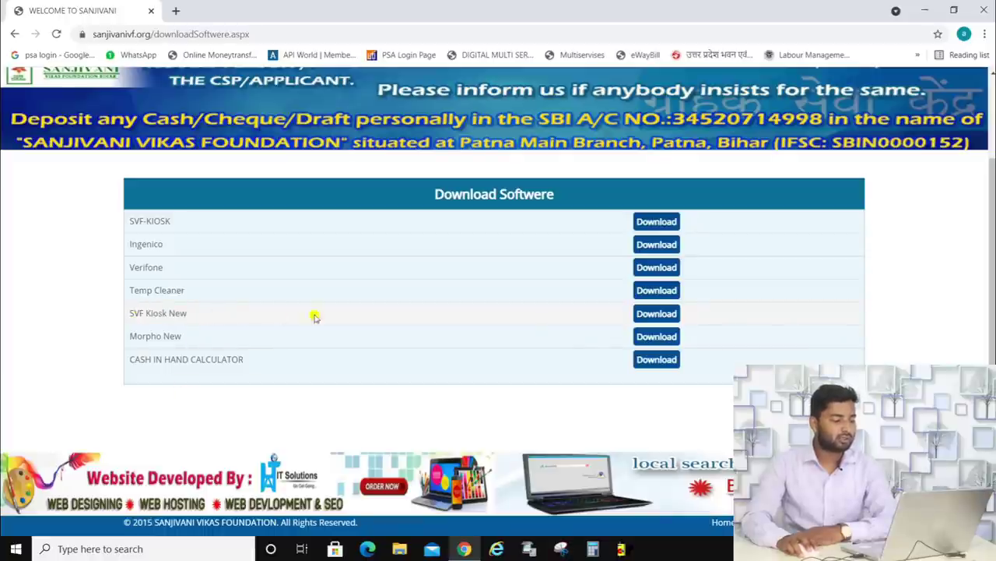
click(643, 314)
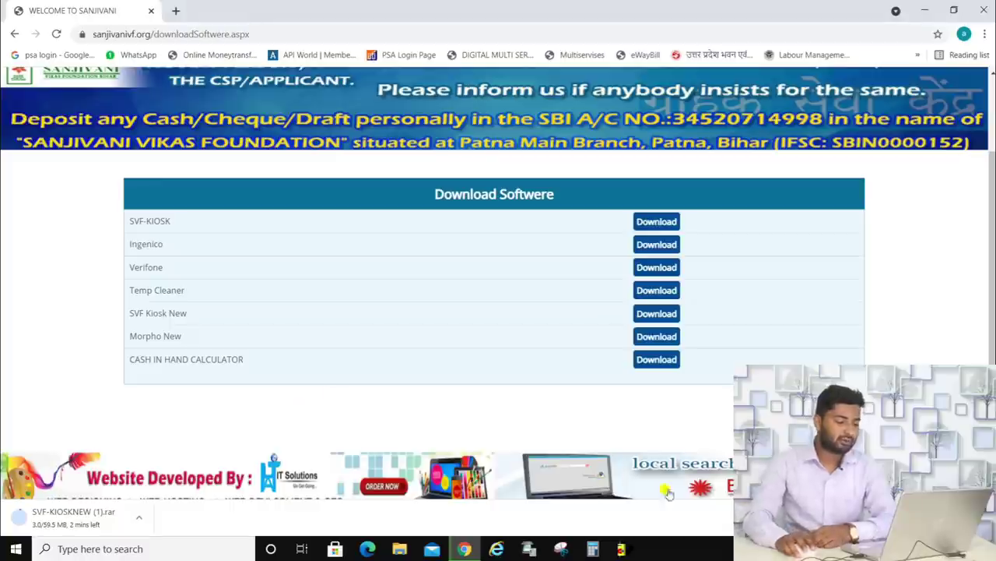
key(ctrl+j)
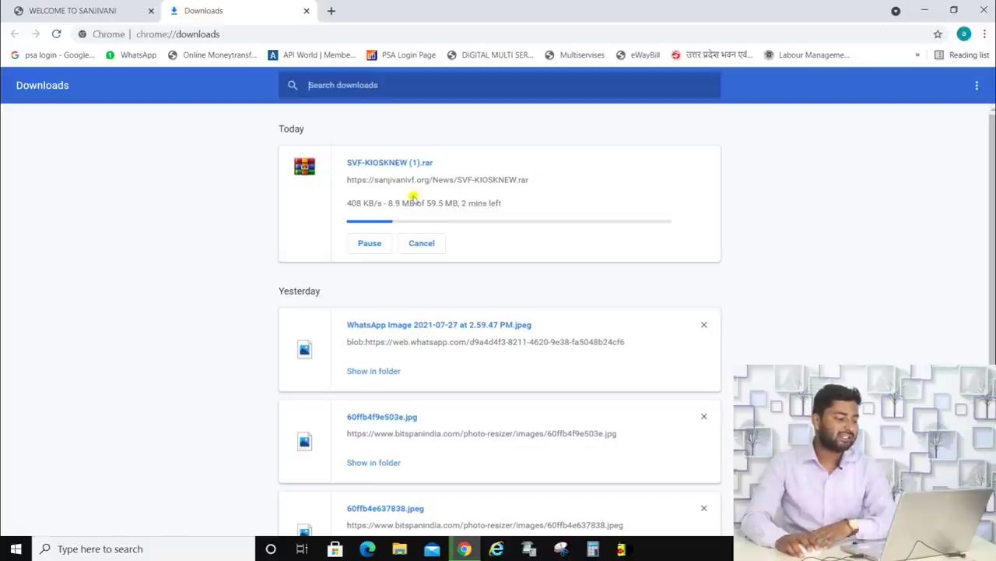
Extract SVF-KIOSKNEW.rar in Downloads into its own SVF-KIOSKNEW folder
click(922, 13)
click(400, 548)
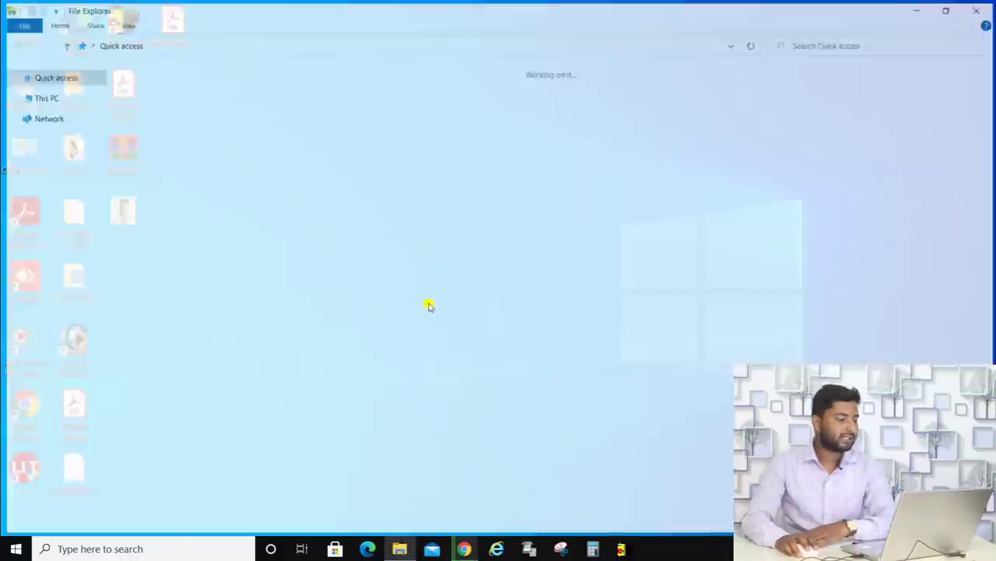
double_click(311, 104)
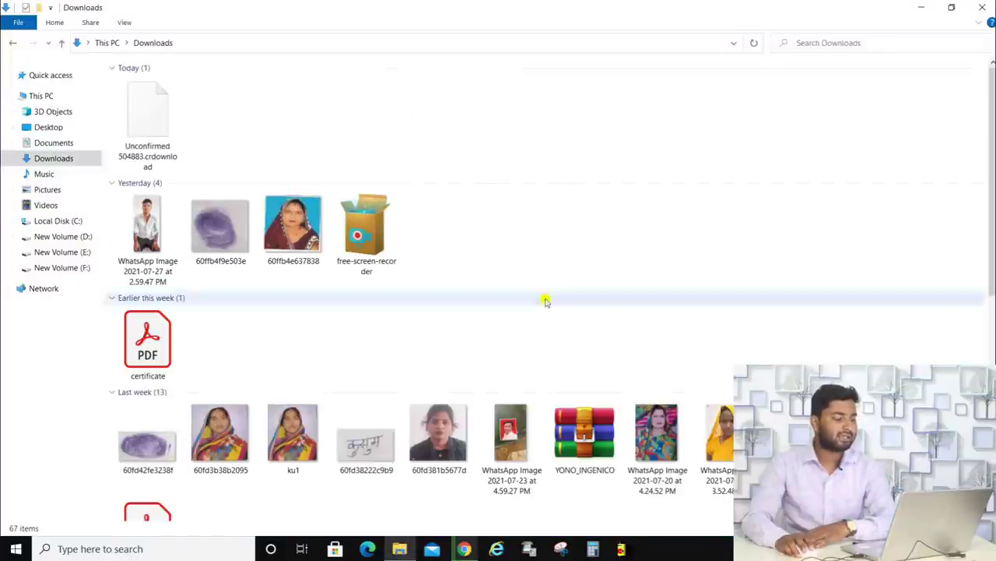
scroll(546, 301, down, 15)
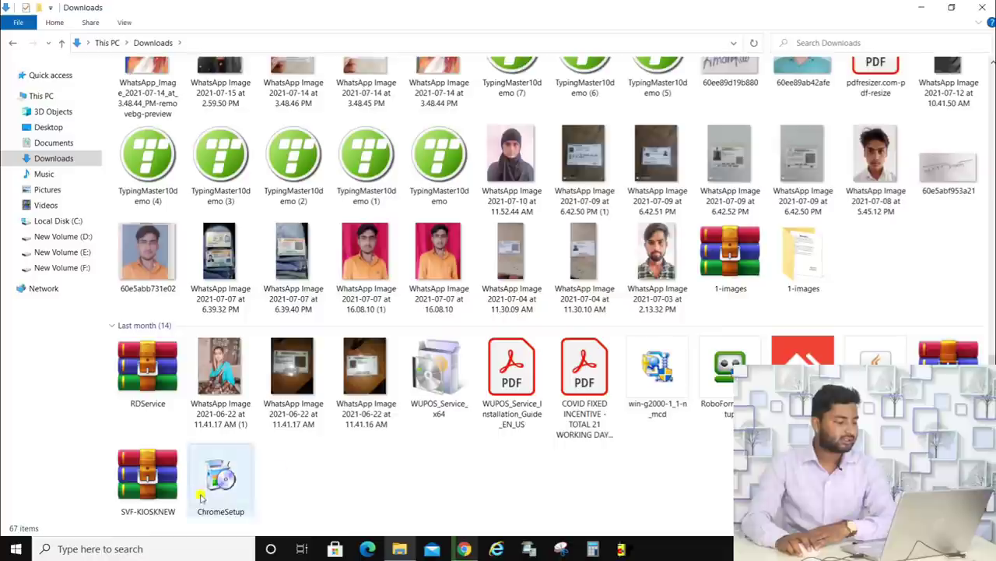
right_click(144, 484)
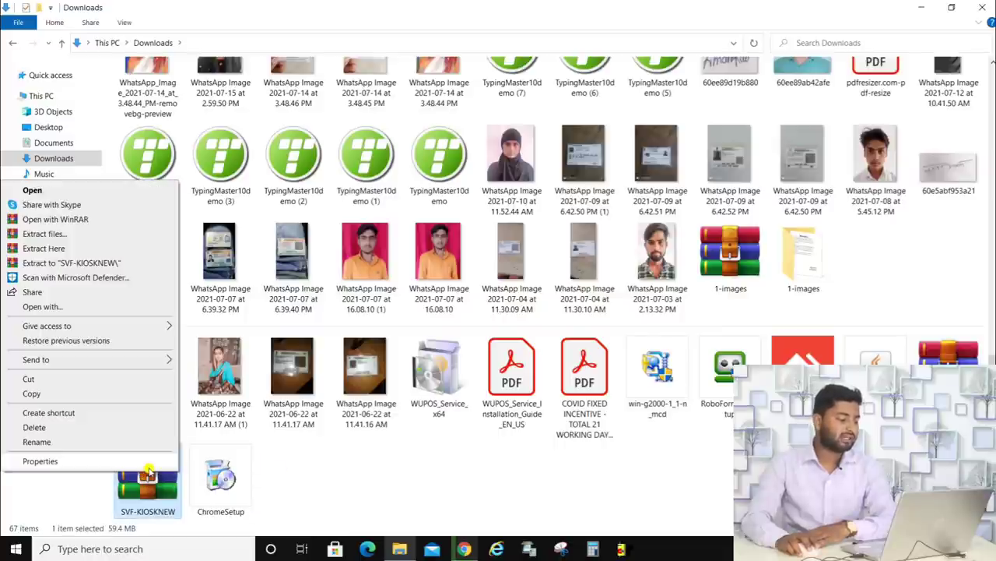
click(44, 247)
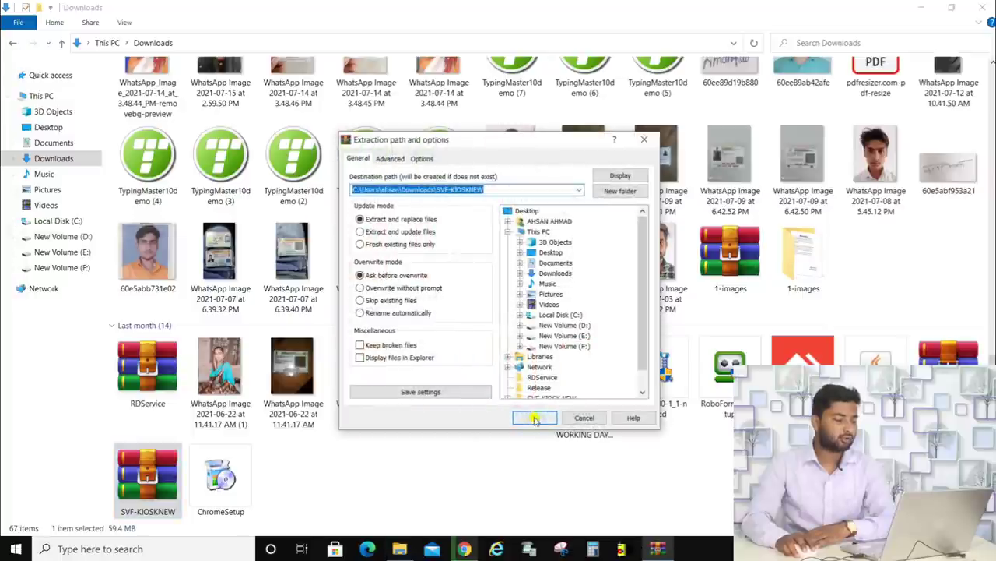
click(534, 417)
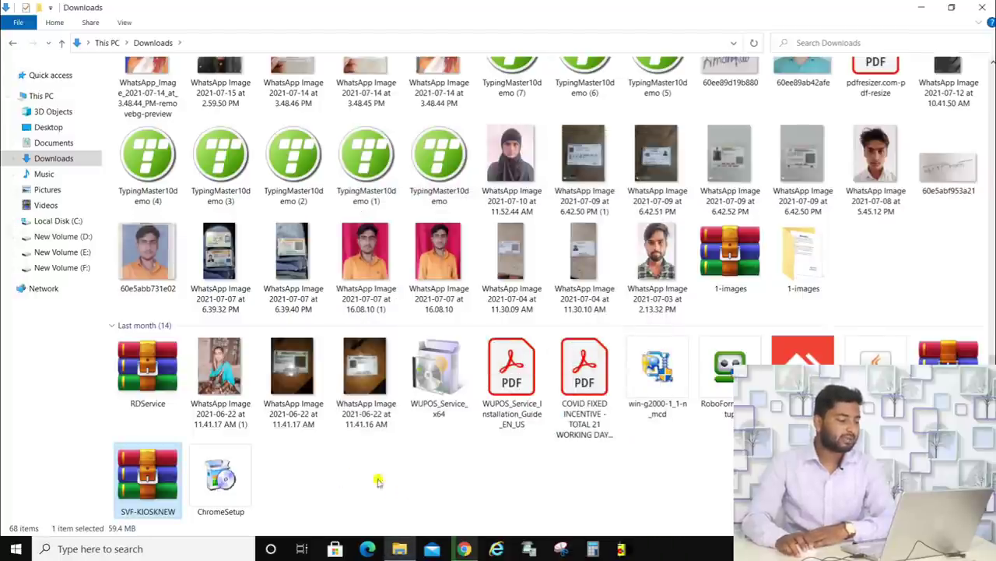
Copy the extracted SVF-KIOSKNEW folder and return to the desktop
scroll(296, 483, up, 10)
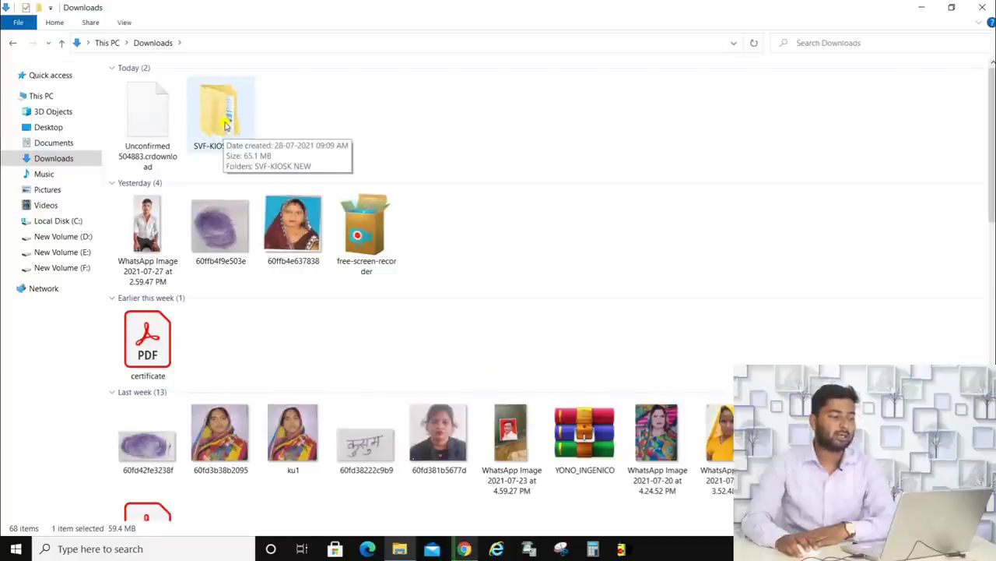
right_click(225, 116)
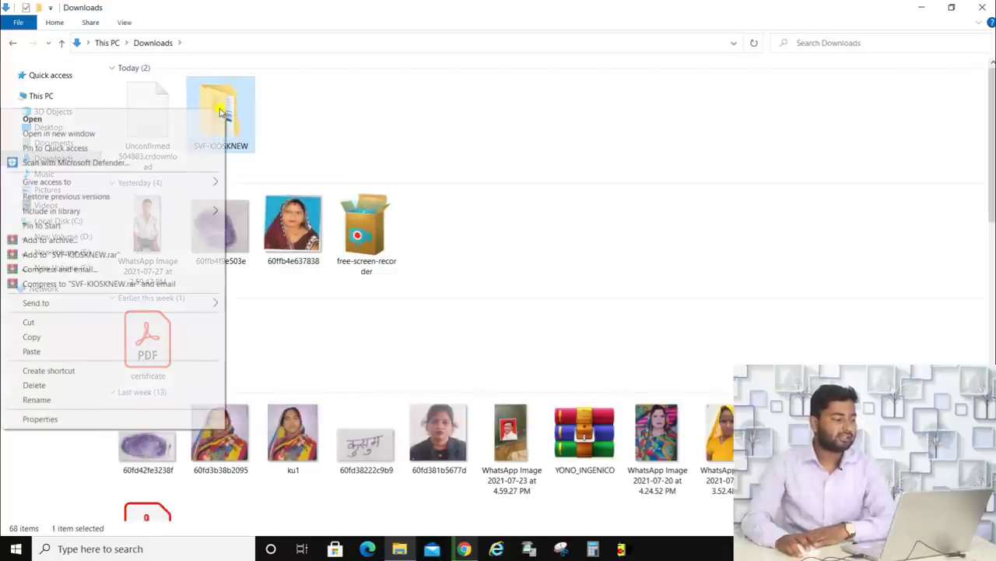
click(62, 337)
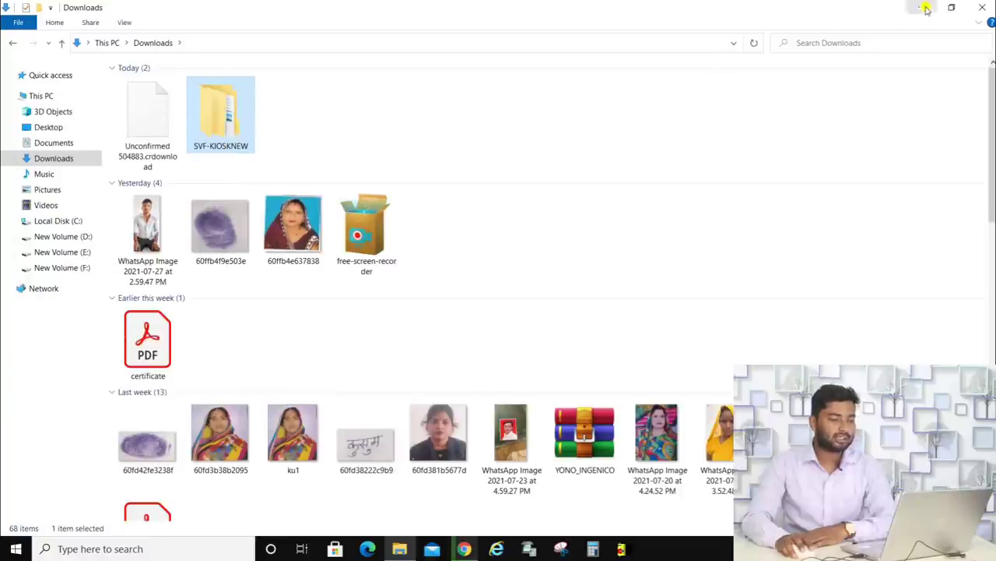
click(922, 8)
right_click(574, 168)
Paste the SVF-KIOSKNEW folder onto the desktop and place it near the middle
click(637, 227)
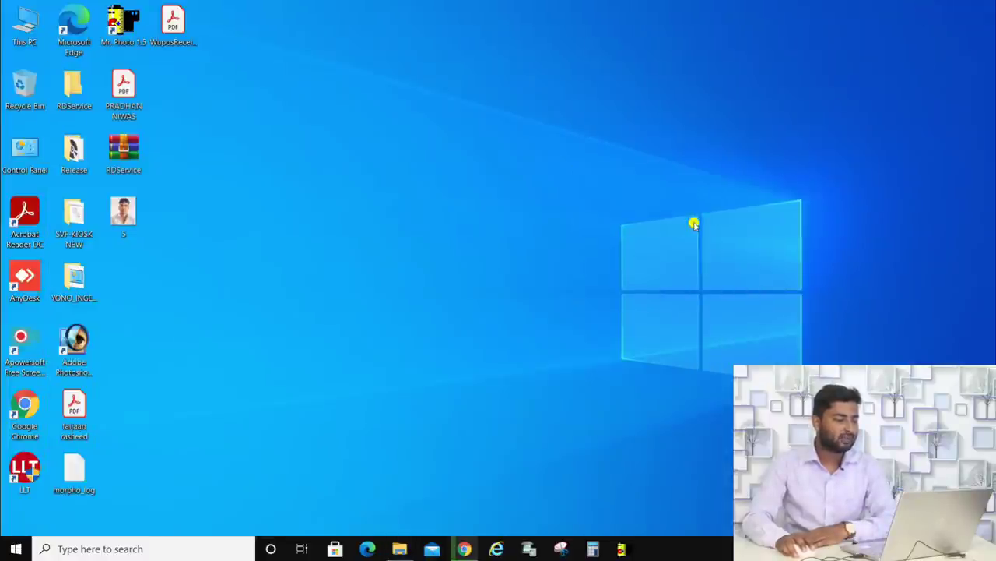
drag(122, 276, 618, 215)
drag(252, 138, 491, 63)
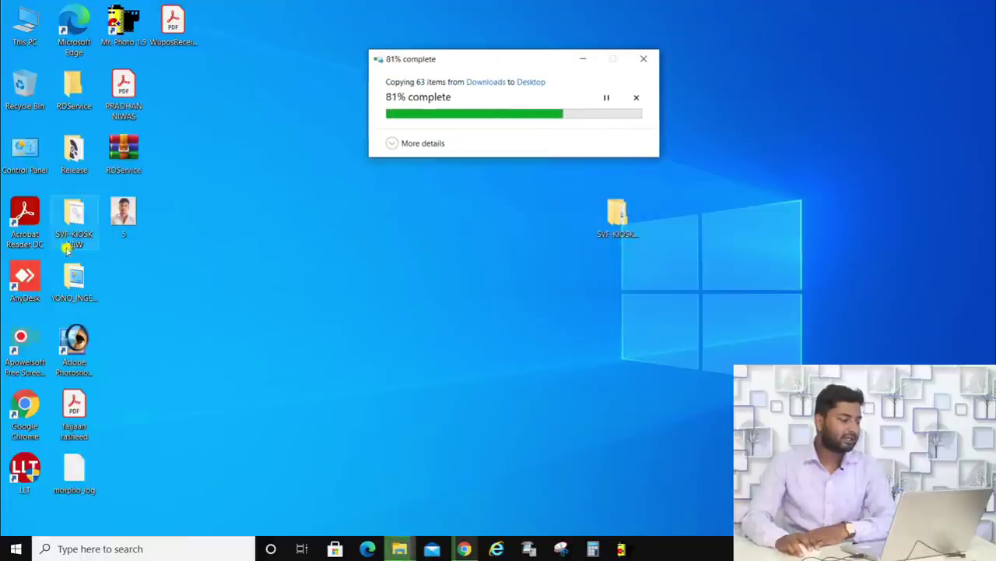
drag(616, 212, 717, 156)
right_click(277, 252)
click(248, 296)
Move the old SVF-KIOSK NEW folder from the desktop to New Volume (F:)
right_click(78, 214)
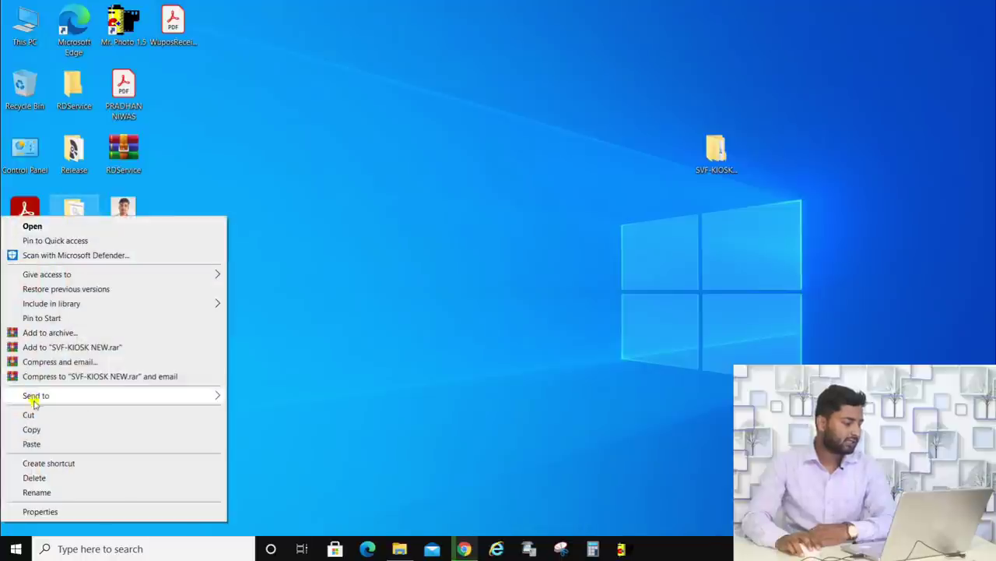
click(28, 414)
click(33, 25)
double_click(33, 25)
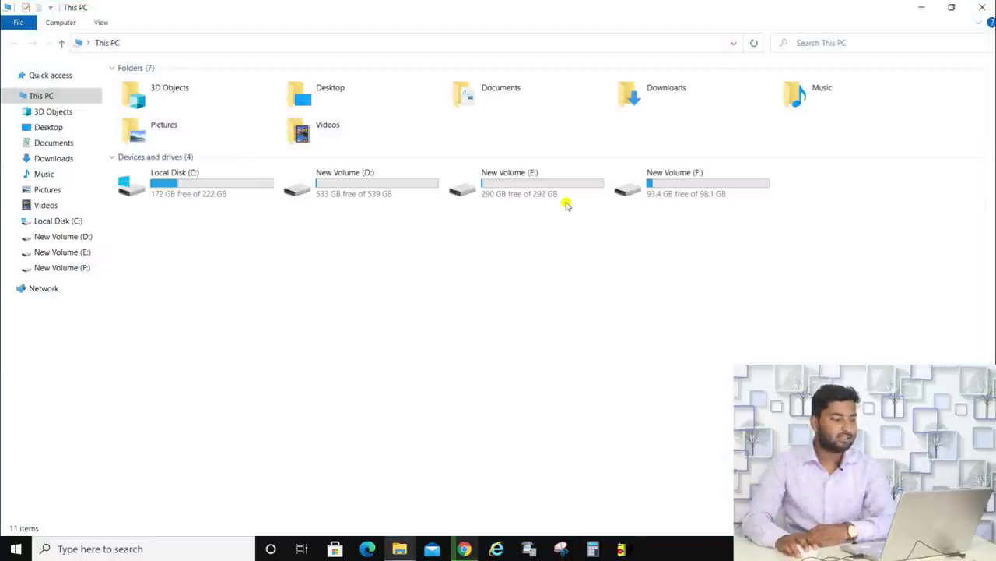
click(512, 189)
double_click(739, 187)
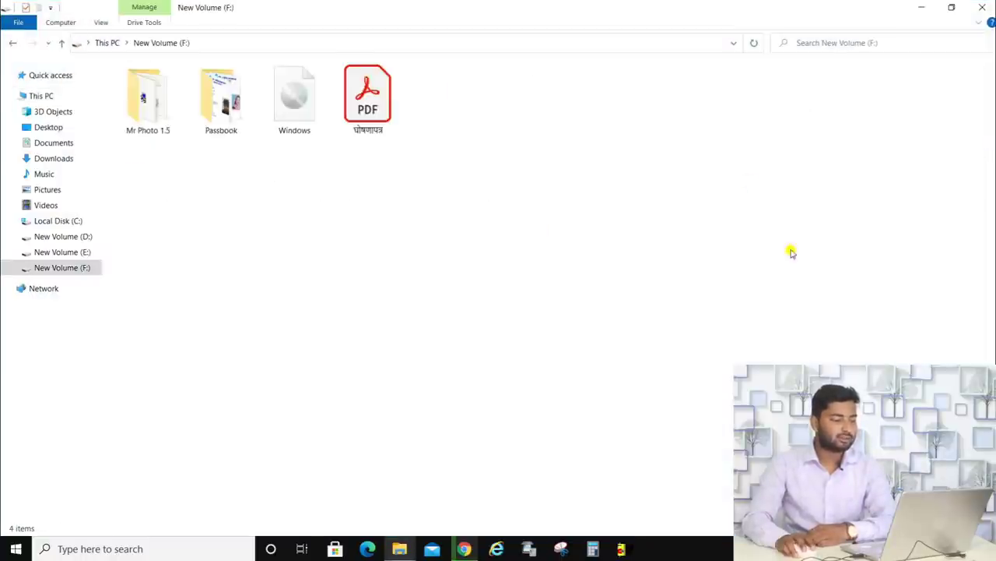
right_click(786, 189)
click(688, 281)
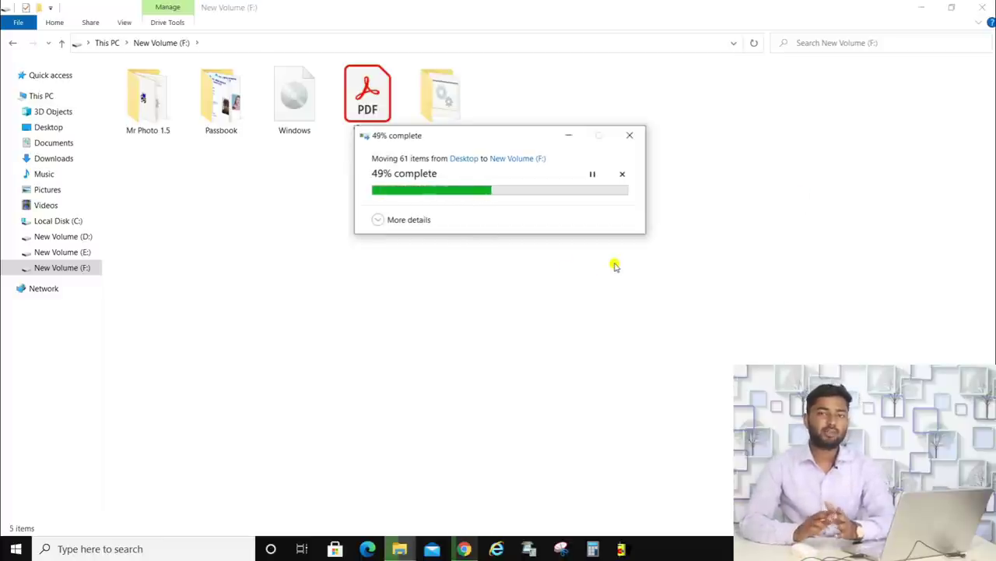
click(982, 7)
Open the inner SVF-KIOSK NEW folder inside the desktop's SVF-KIOSKNEW folder
drag(712, 152, 274, 91)
right_click(232, 188)
click(333, 227)
double_click(280, 86)
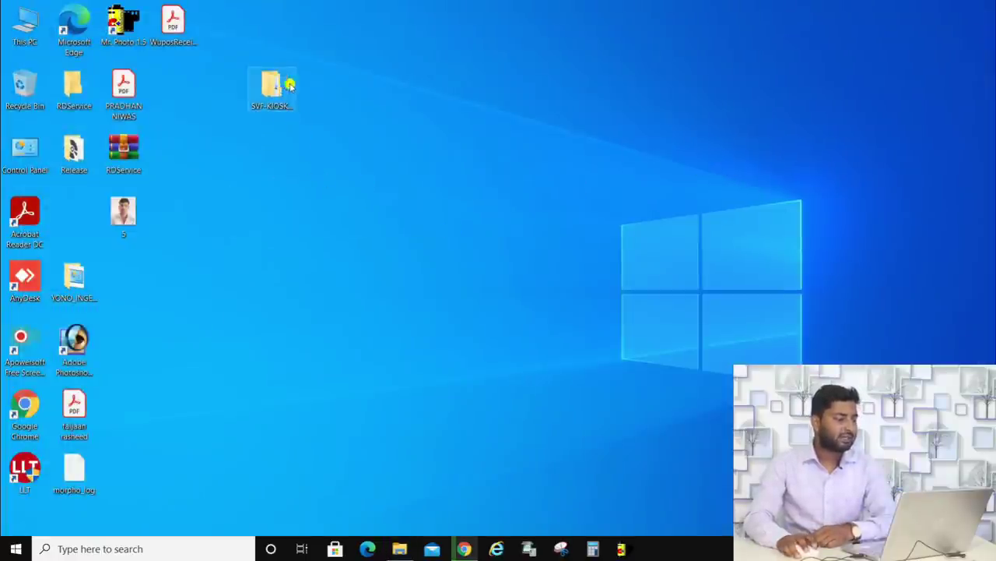
double_click(184, 89)
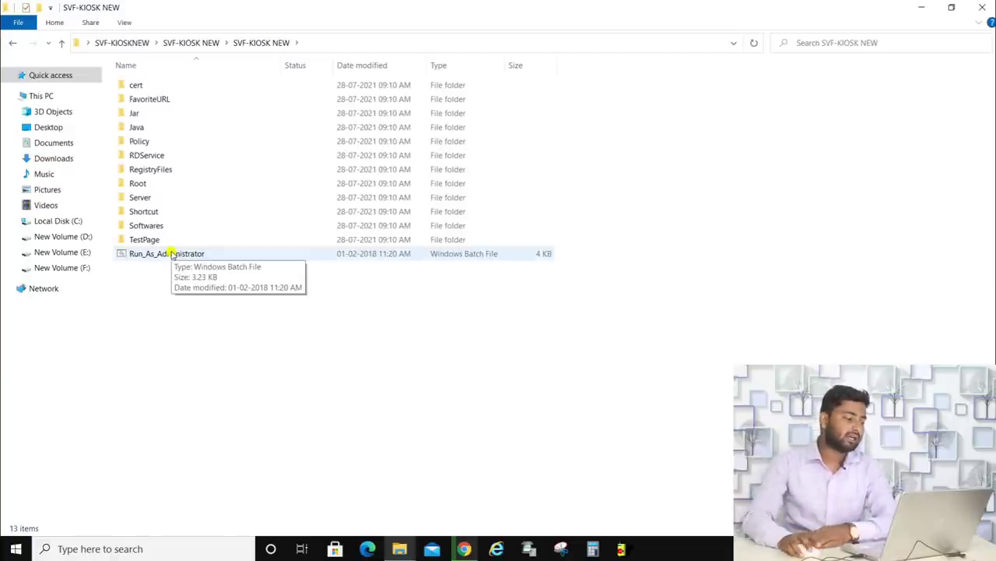
Run the Run_As_Administrator batch file as administrator and continue past the scanner removal prompt
right_click(172, 254)
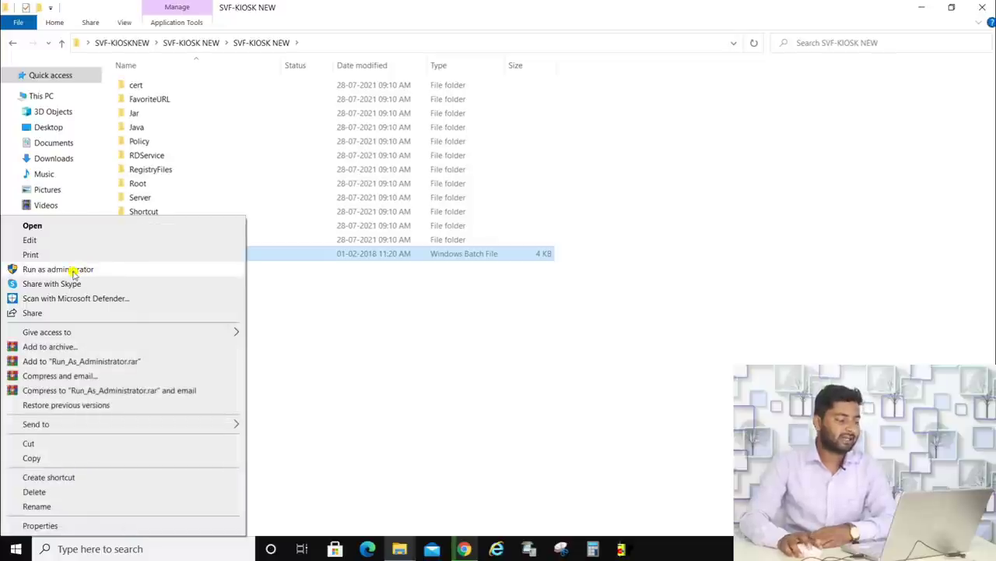
click(87, 271)
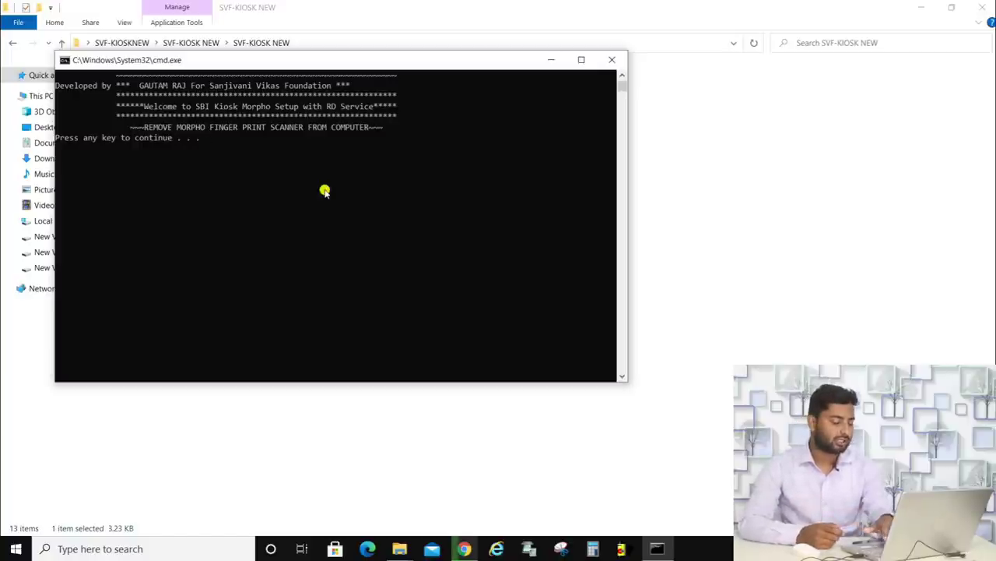
key(Return)
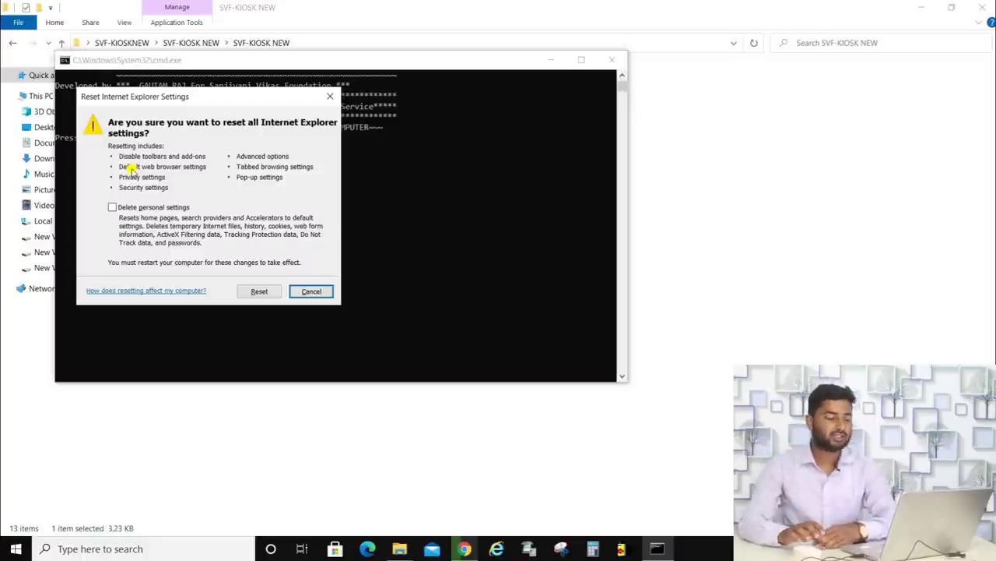
Reset Internet Explorer settings including personal settings, then let the script continue to Java
click(112, 209)
click(255, 288)
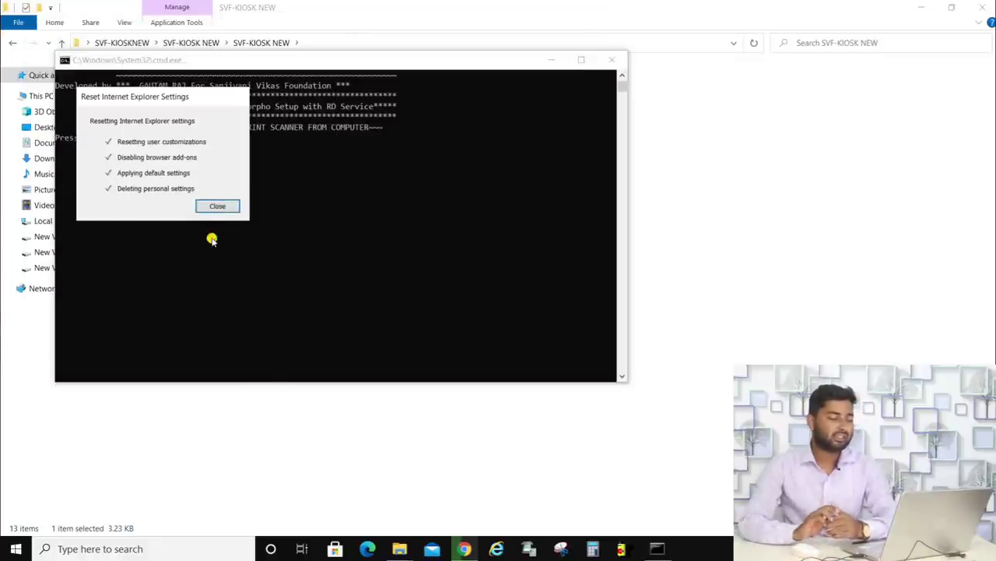
click(217, 205)
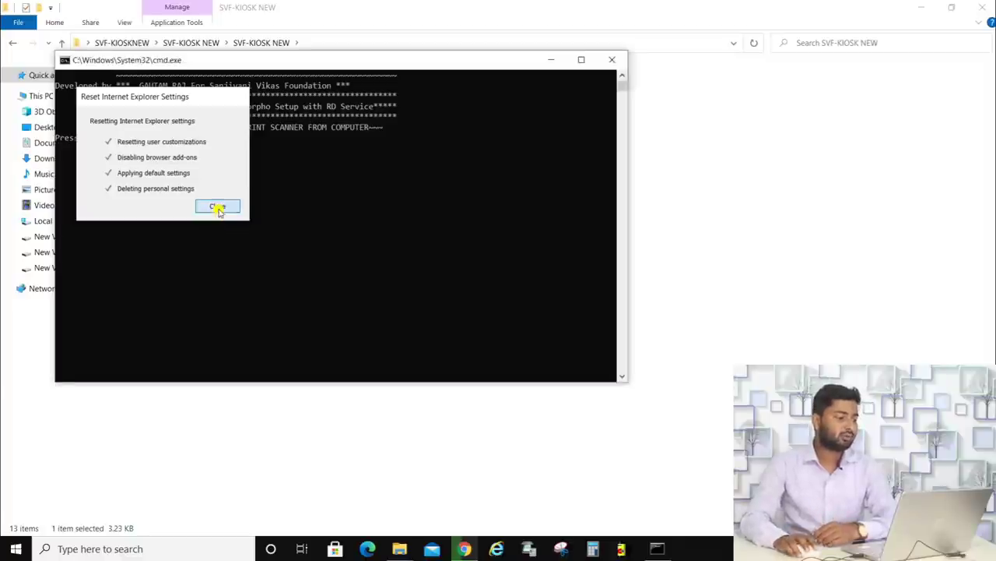
key(Return)
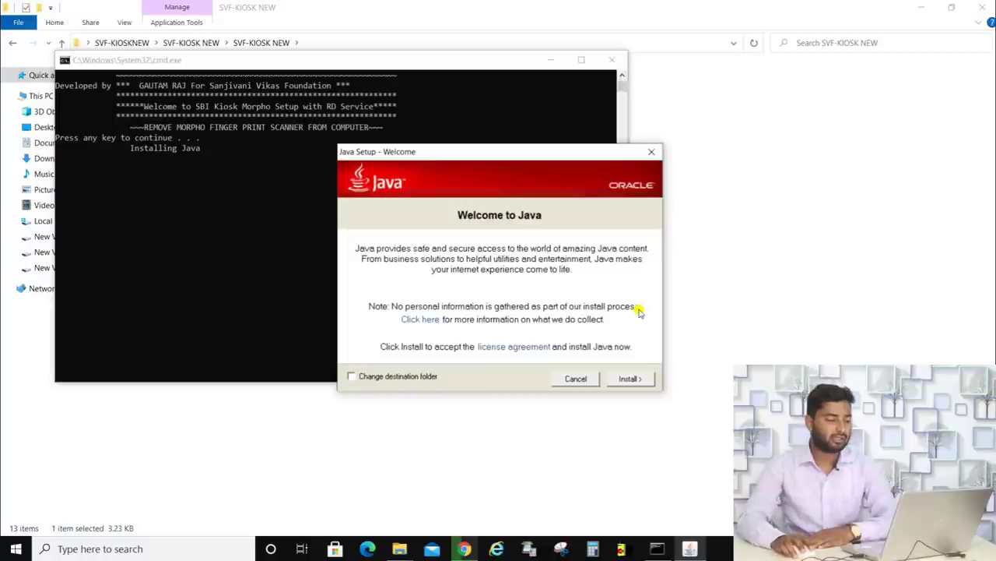
Install Java, then close the java.com Internet Explorer window with all its tabs
click(631, 378)
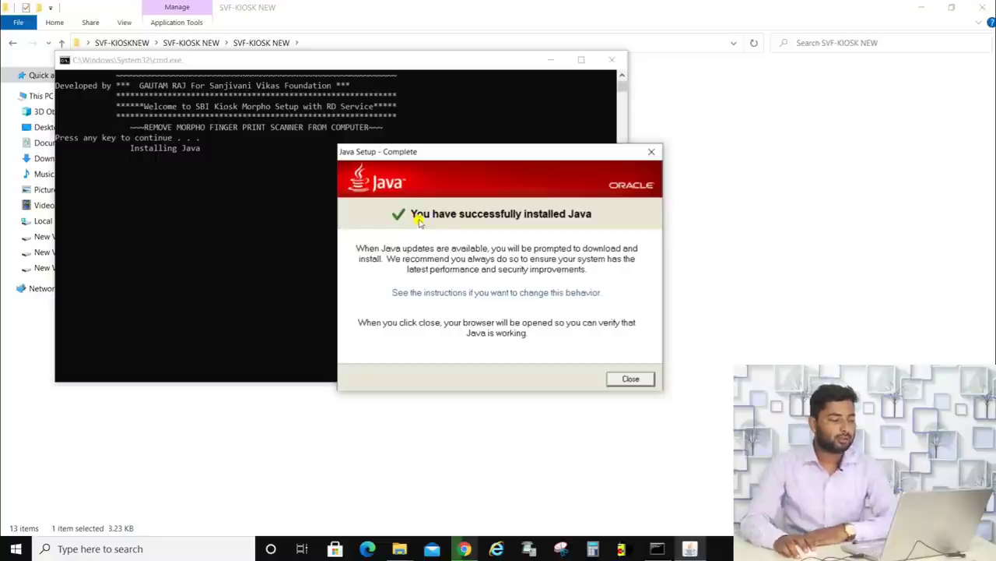
click(631, 380)
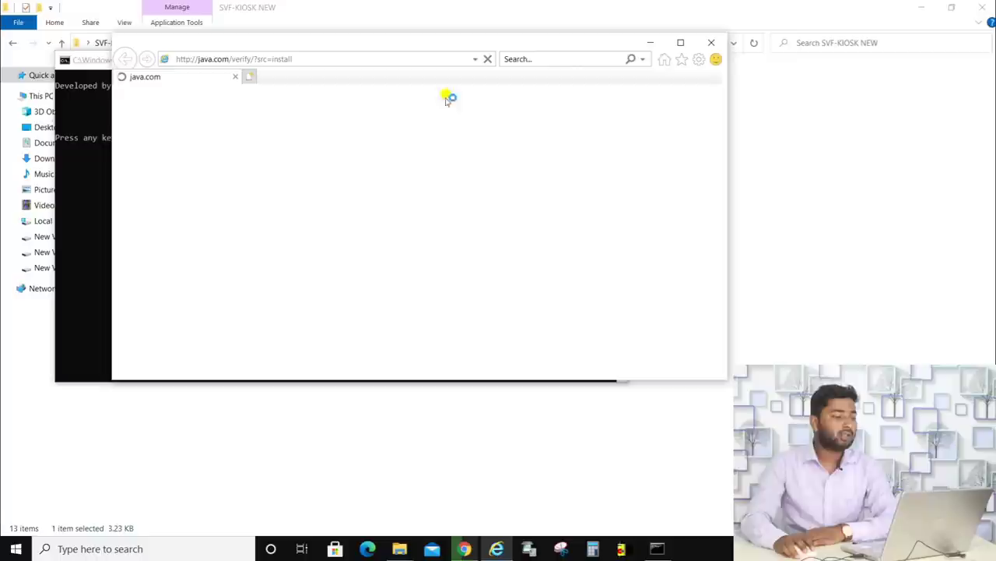
click(715, 42)
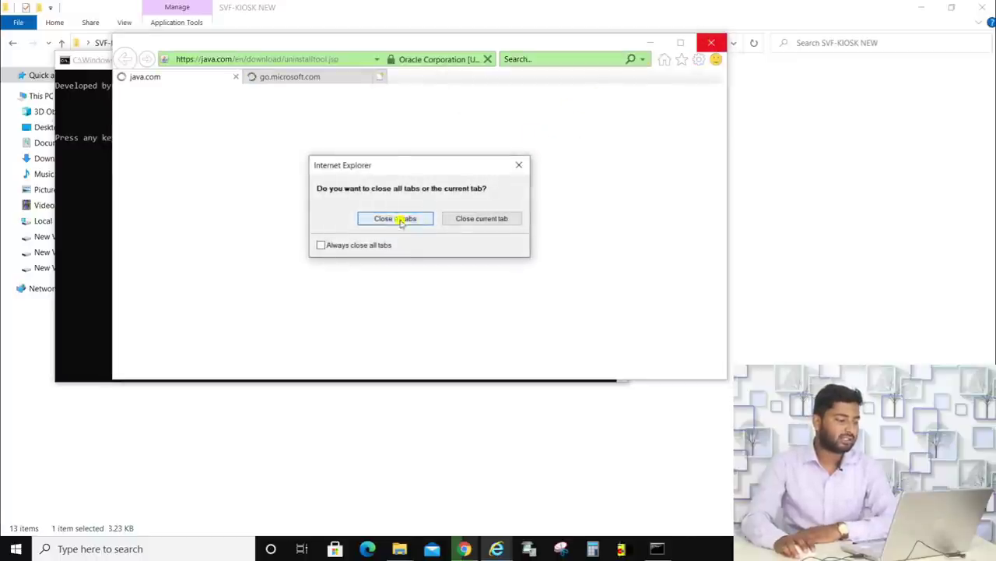
click(401, 221)
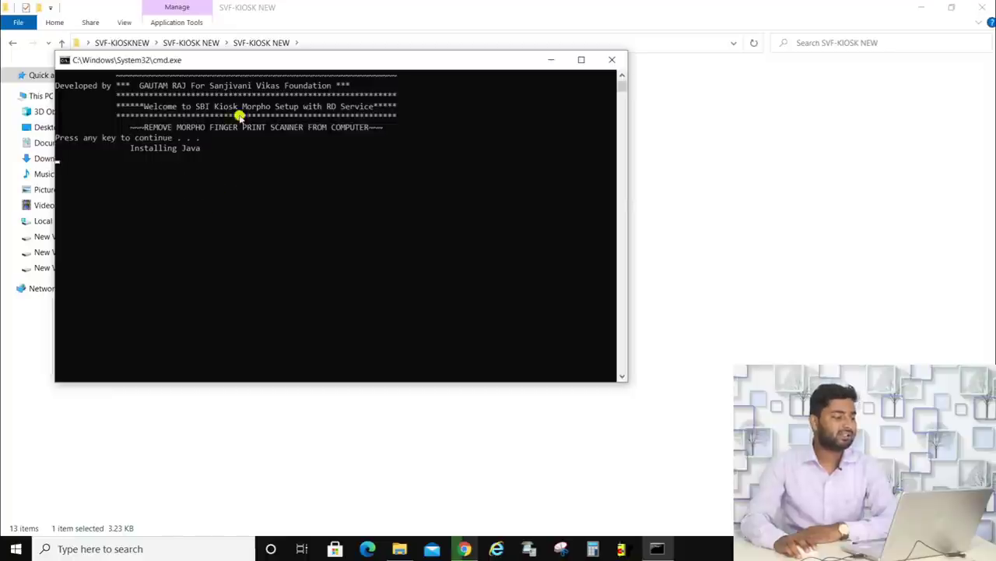
Import the e-Mudhra certificate into the Current User store with automatic store selection
drag(278, 69, 394, 73)
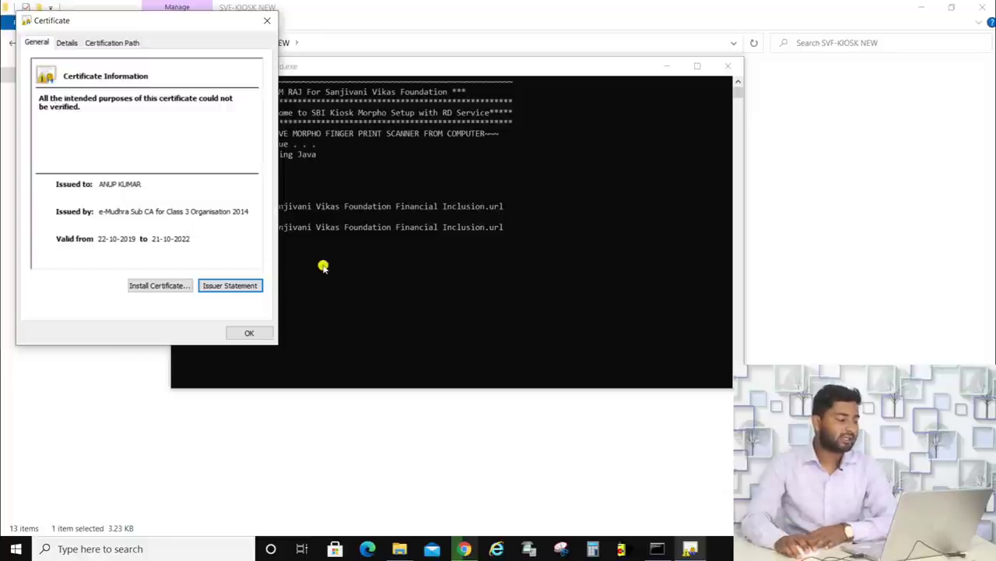
click(152, 286)
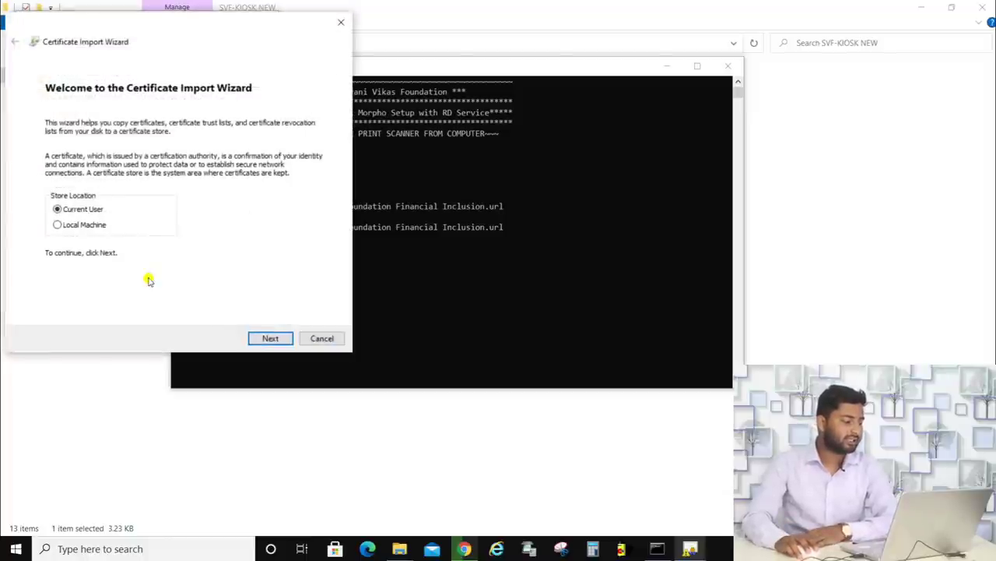
click(265, 336)
click(266, 338)
click(264, 339)
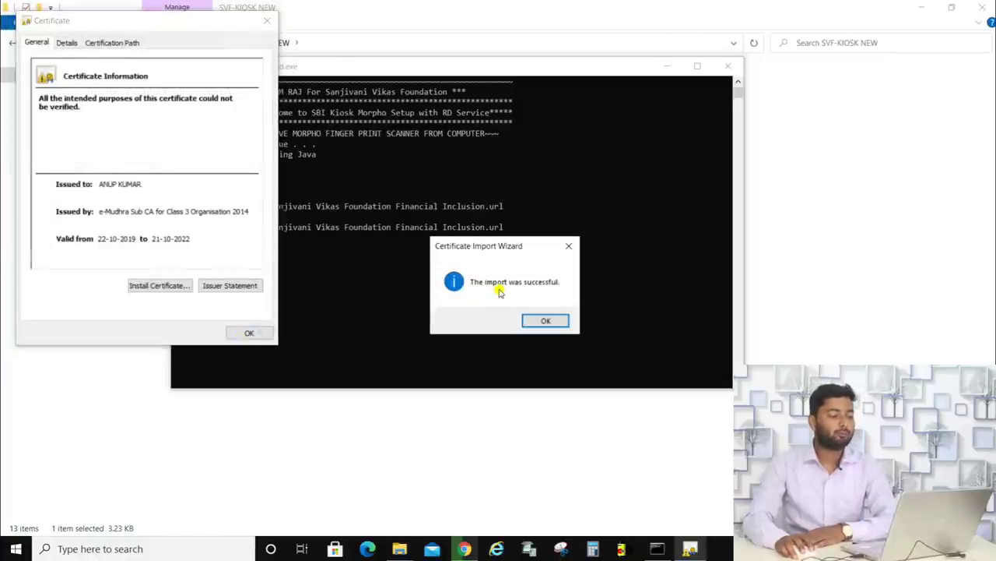
click(548, 321)
click(250, 333)
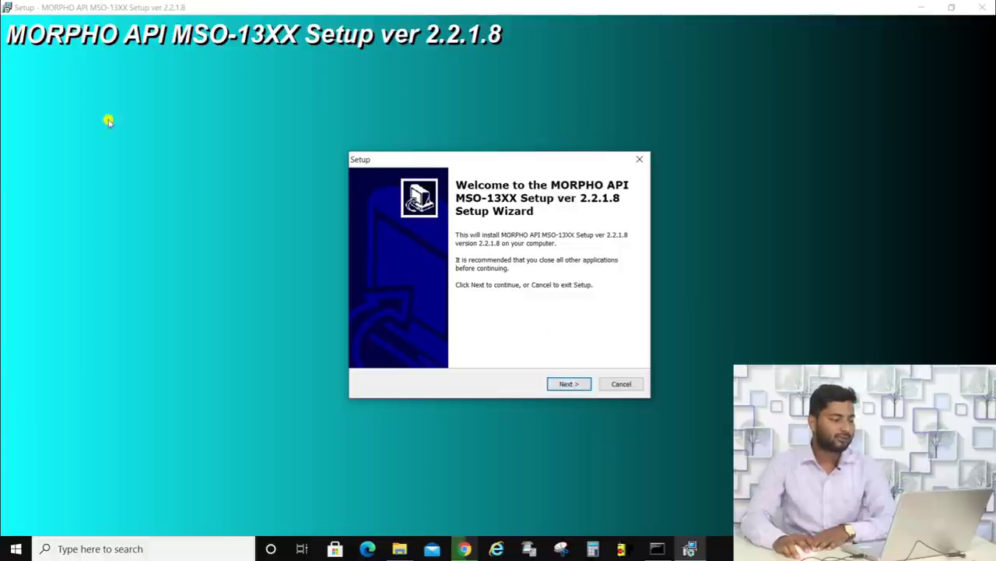
Install MORPHO API MSO-13XX 2.2.1.8 into the default C:\FingerprintSensors\SMARTCHIP_DLL folder
click(567, 385)
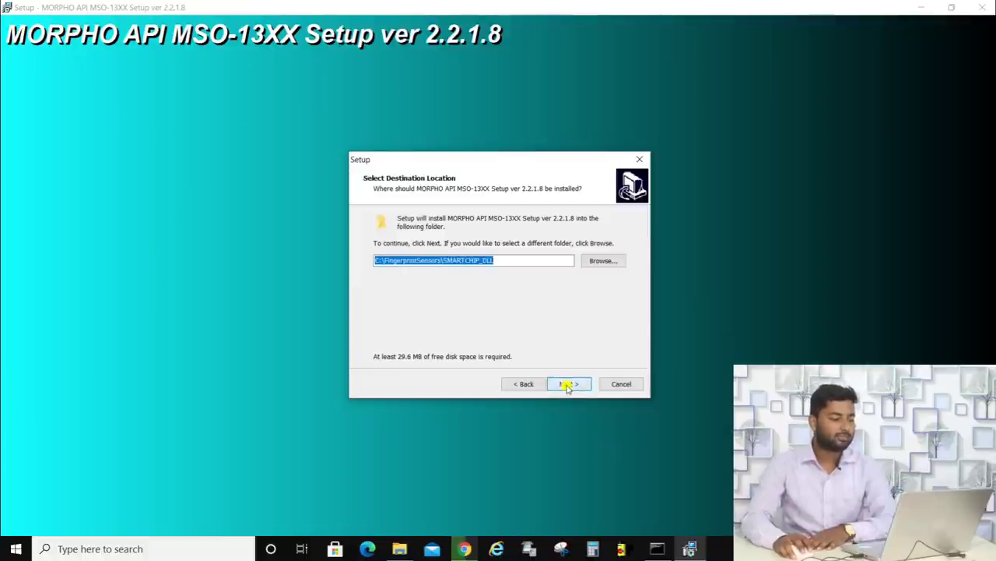
click(569, 384)
click(568, 385)
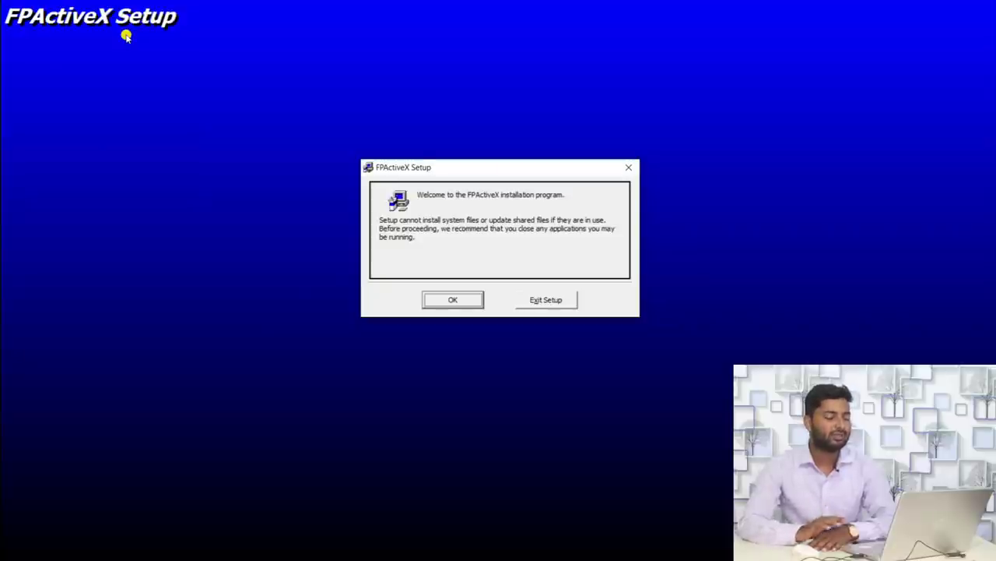
Install FPActiveX into the listed directory and finish MORPHO API setup, restarting later
click(455, 302)
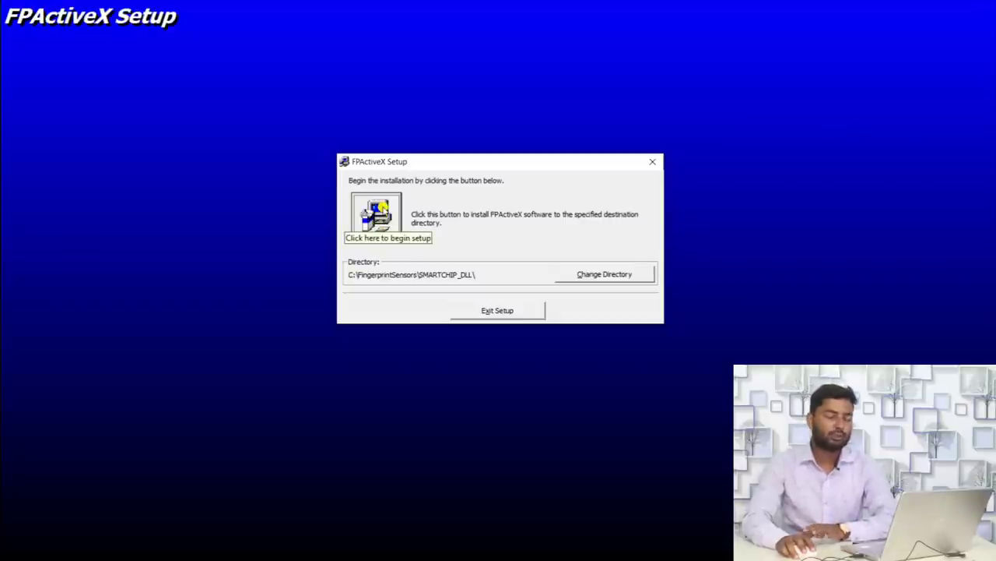
click(382, 207)
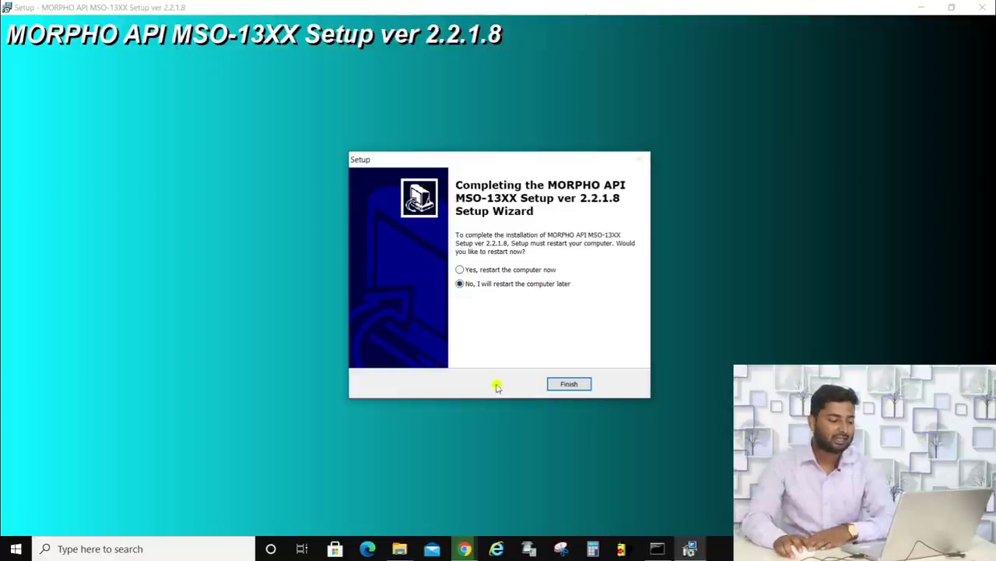
click(562, 383)
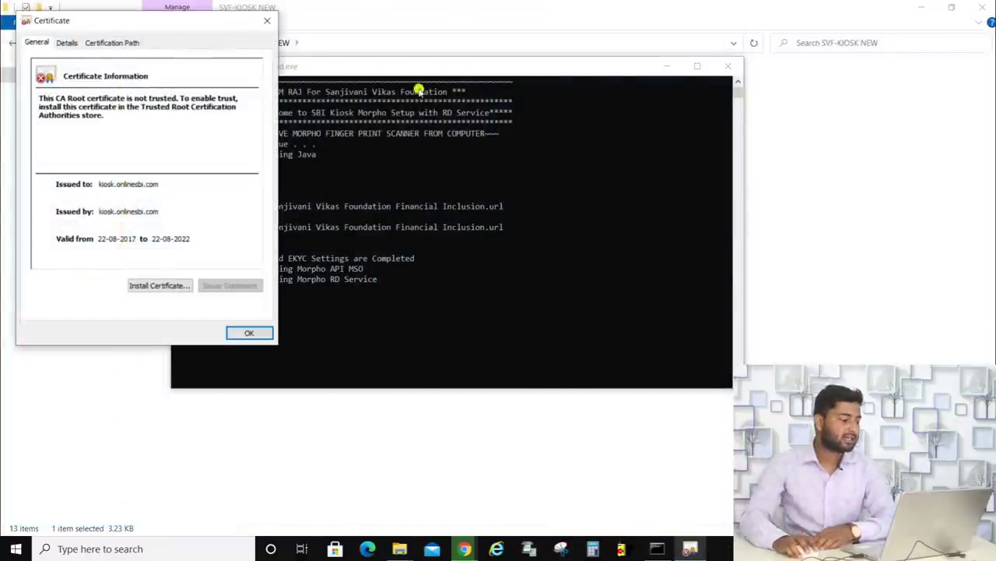
Import the kiosk.onlinesbi.com certificate into Current User and dismiss the completed installer script
click(152, 285)
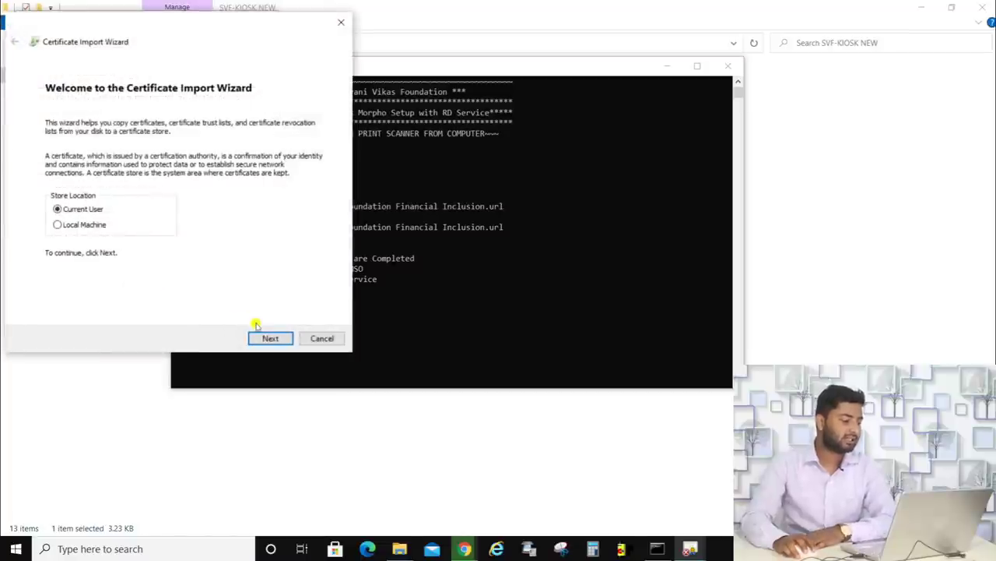
click(266, 337)
click(278, 339)
click(278, 338)
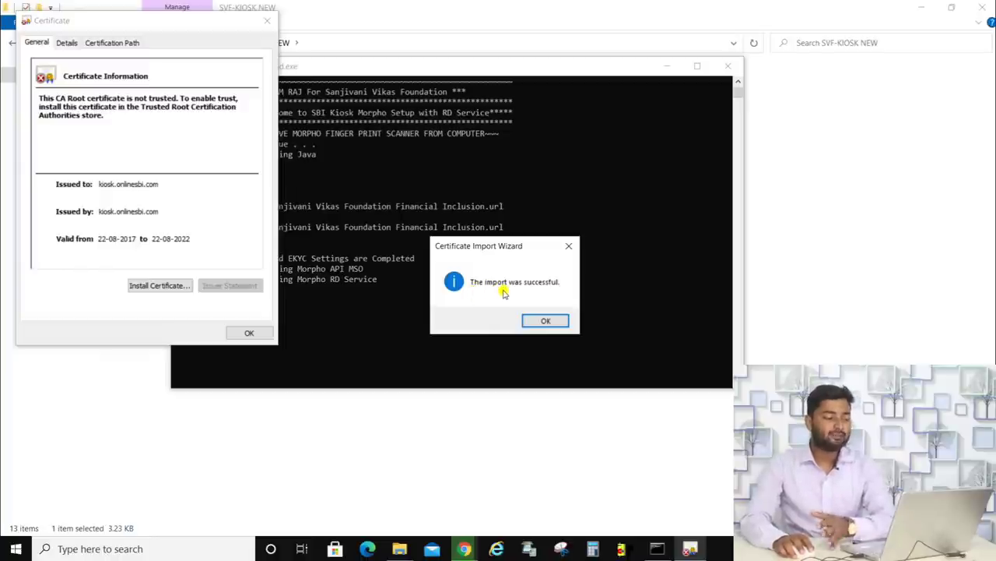
click(546, 320)
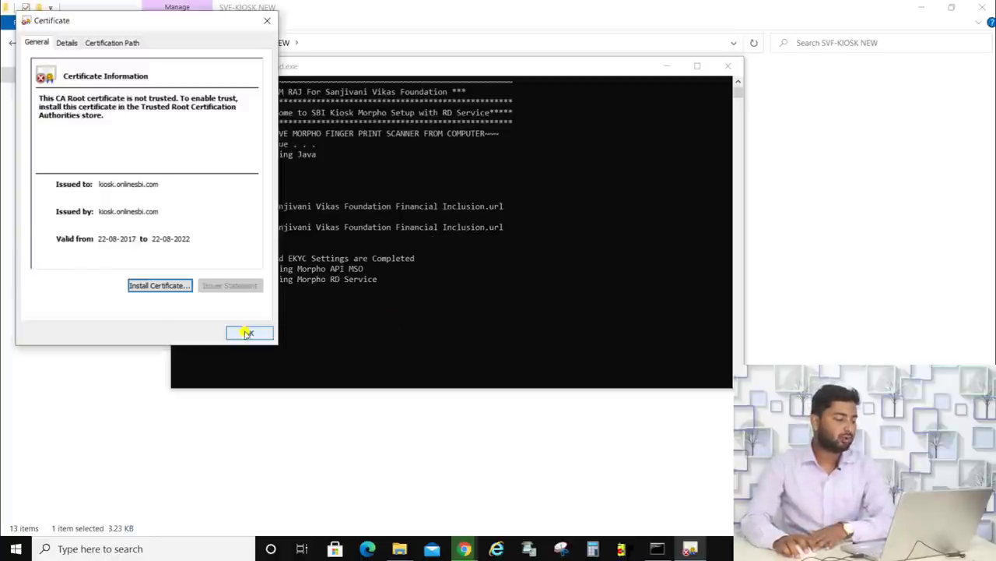
click(247, 333)
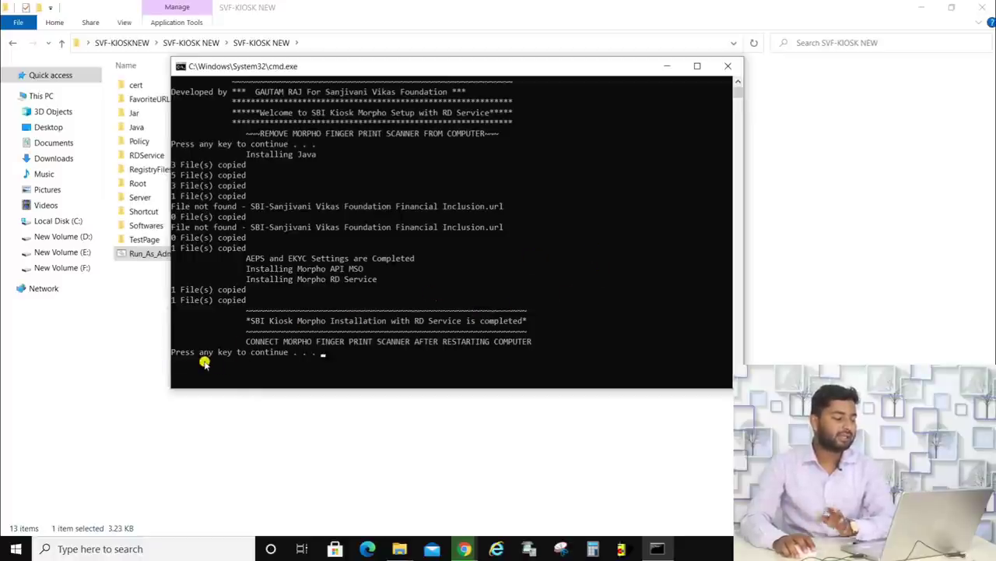
key(Return)
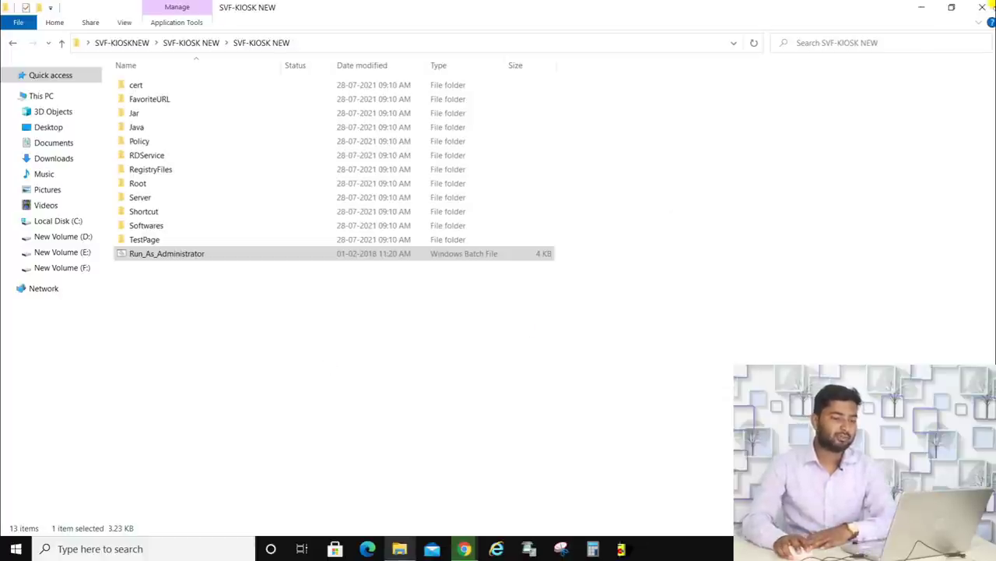
Close the SVF-KIOSK NEW folder window, refresh the desktop twice, and drag the SVF-KIOSKNEW icon lower
click(982, 7)
right_click(582, 164)
click(534, 200)
right_click(615, 163)
click(567, 203)
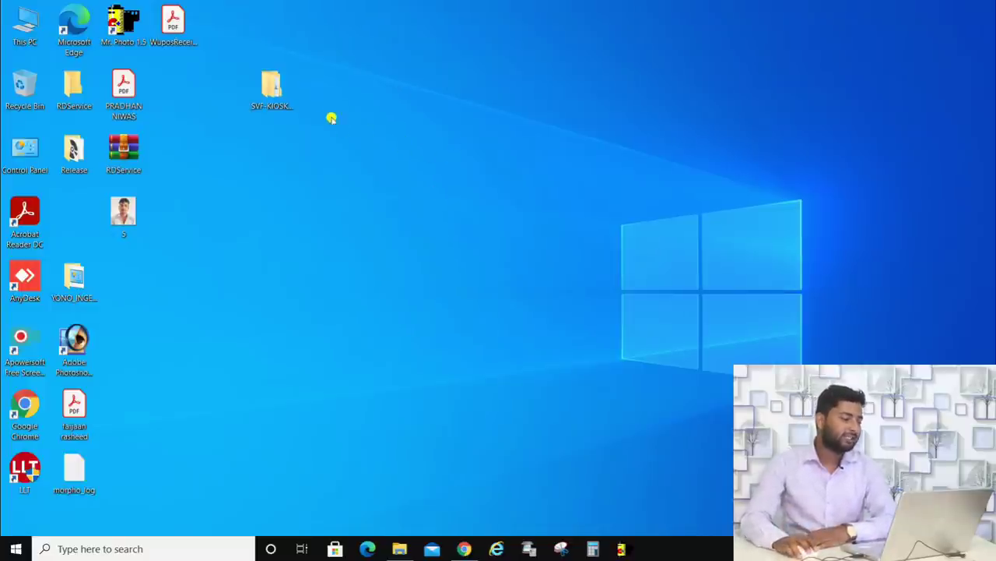
drag(270, 95, 274, 157)
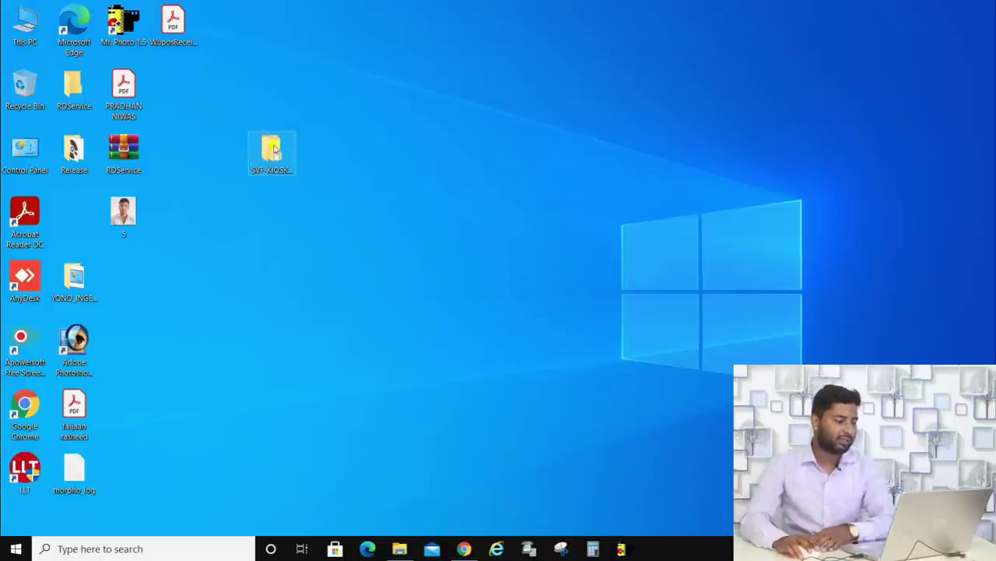
Copy the SVF-SBI Financial Inclusion shortcut from SVF-KIOSK NEW > SVF-KIOSK NEW > Shortcut > X64
double_click(274, 155)
click(241, 91)
double_click(241, 91)
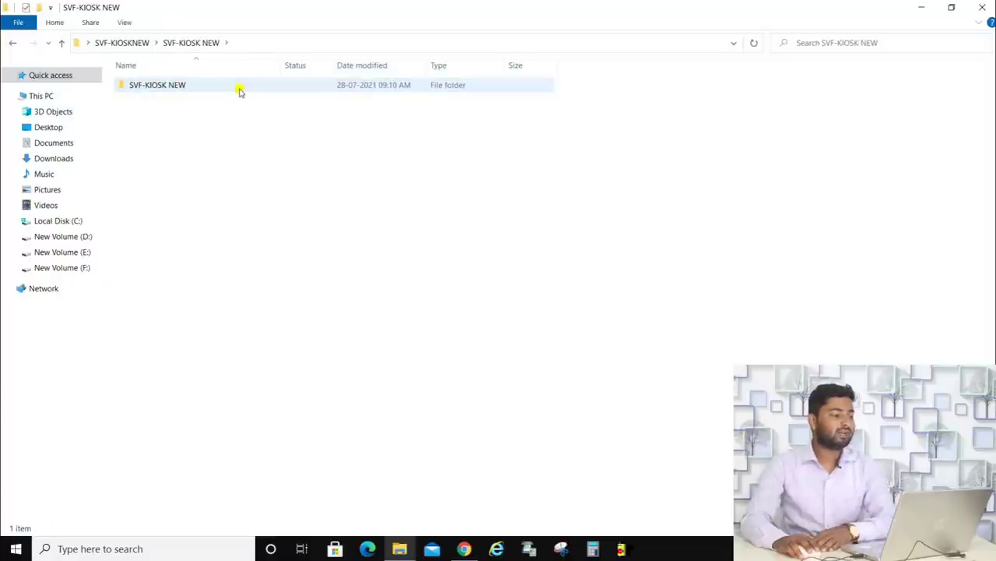
double_click(241, 91)
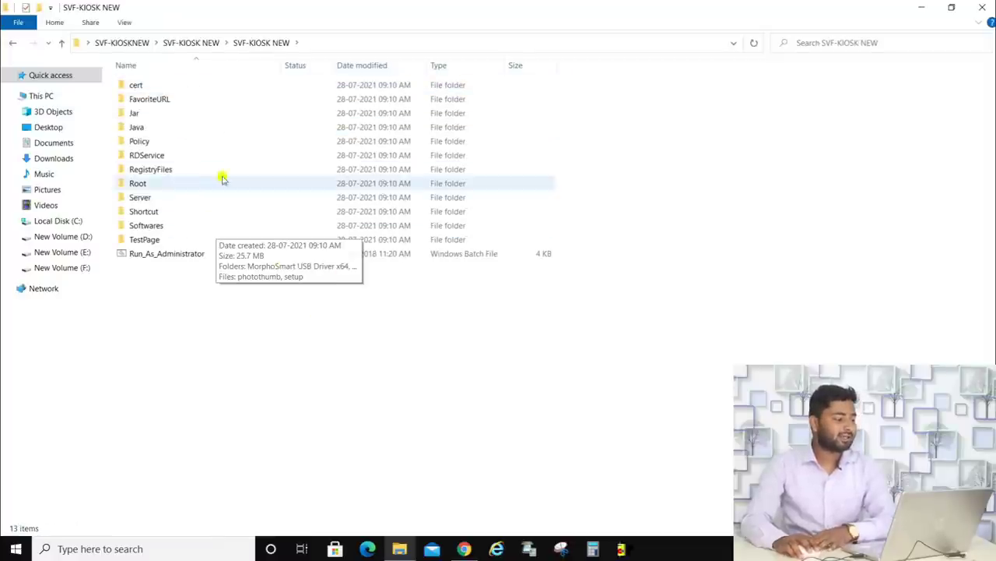
double_click(147, 212)
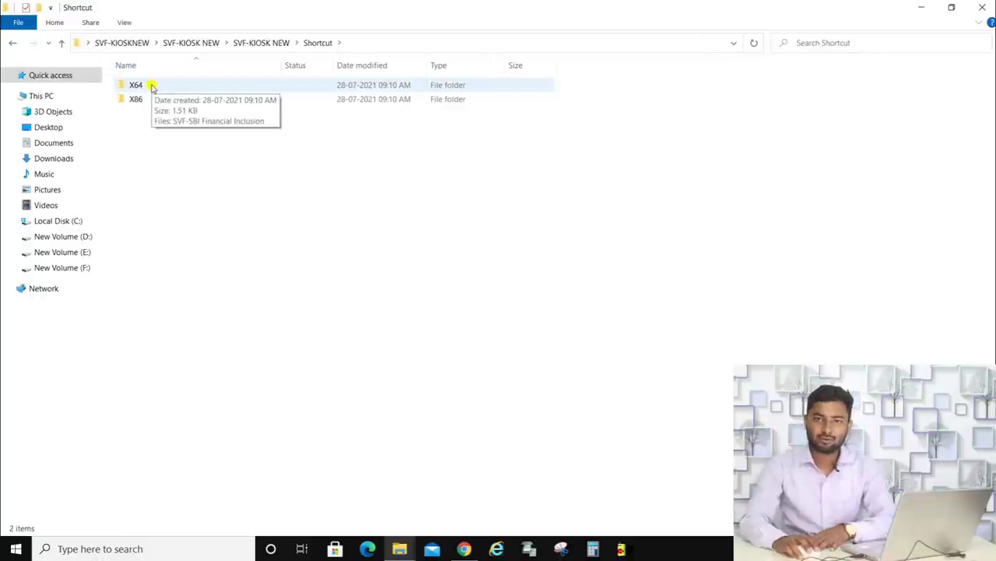
double_click(152, 86)
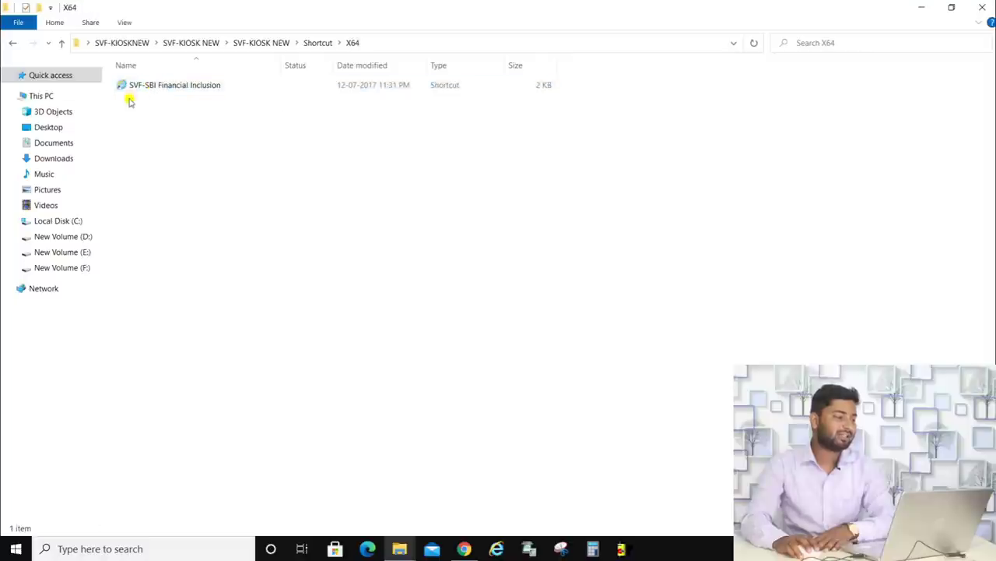
click(162, 89)
right_click(161, 88)
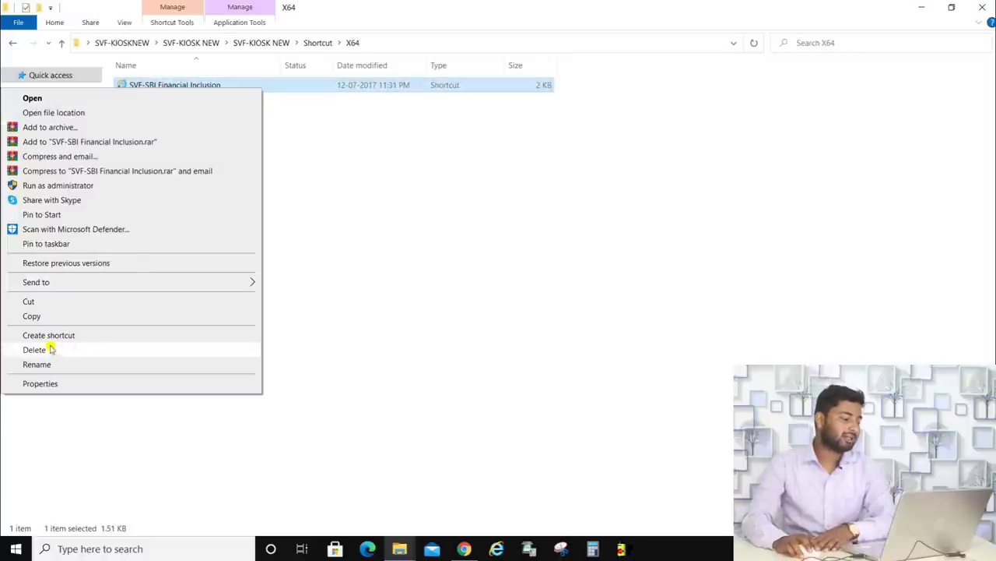
click(49, 315)
Paste the shortcut on the desktop, refresh it, and launch the SBI kiosk site
click(919, 7)
right_click(306, 201)
click(378, 259)
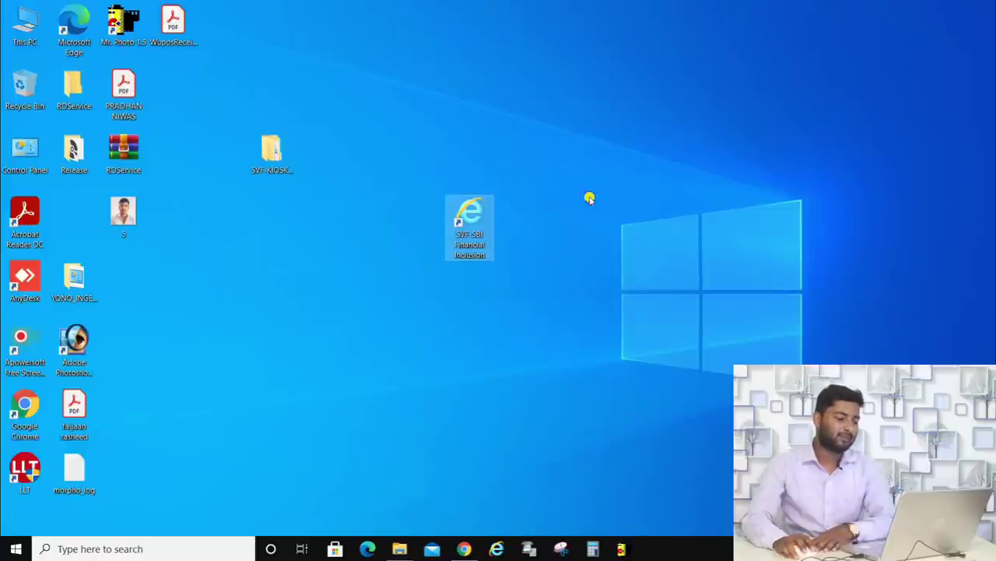
right_click(589, 198)
click(585, 233)
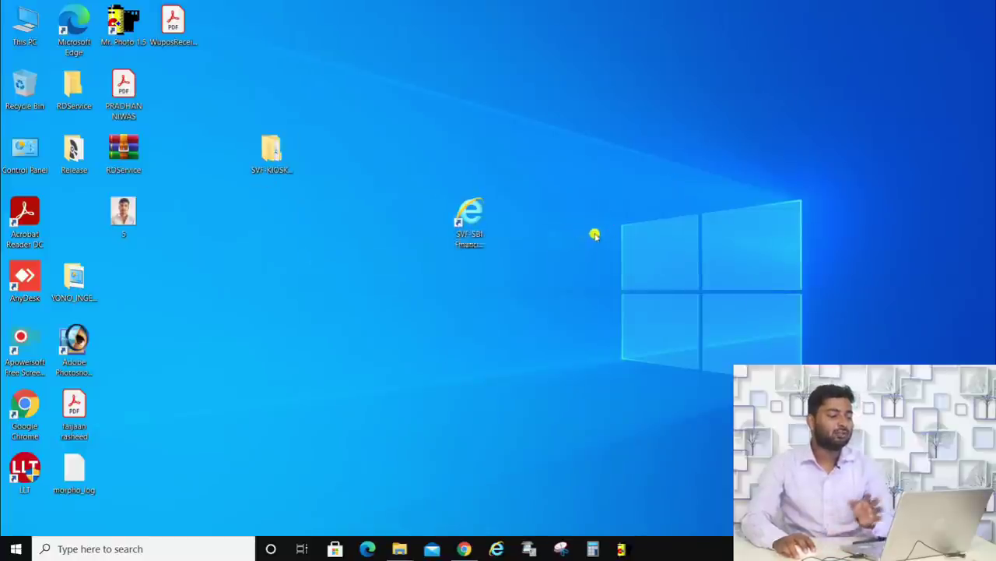
double_click(474, 226)
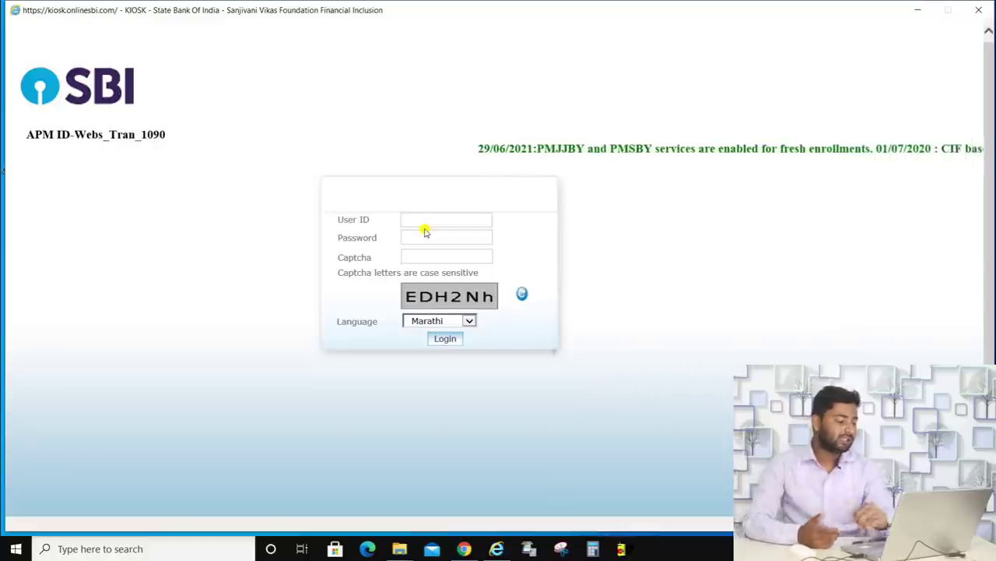
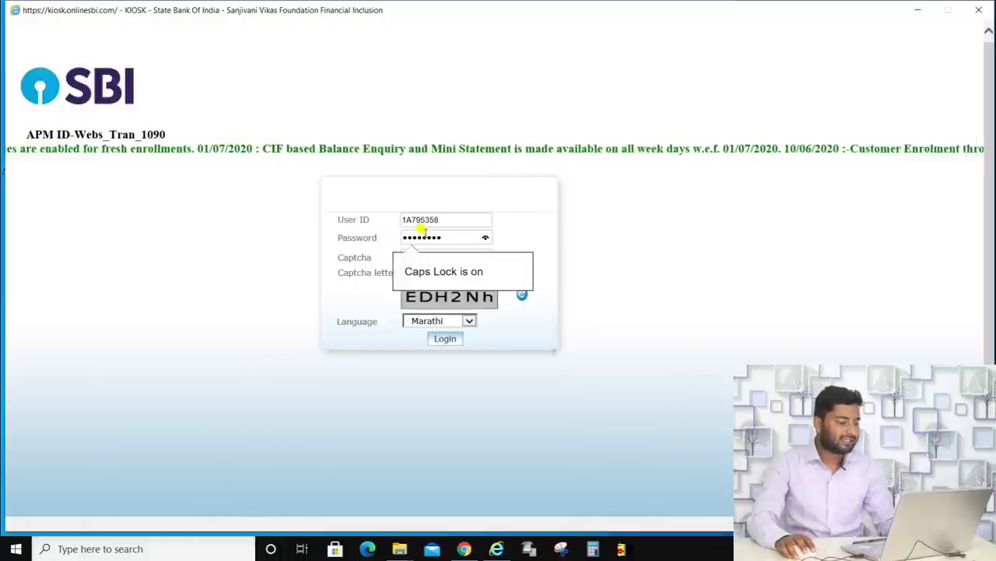
Enter the kiosk password and the captcha, then log in again with the new captcha
click(426, 249)
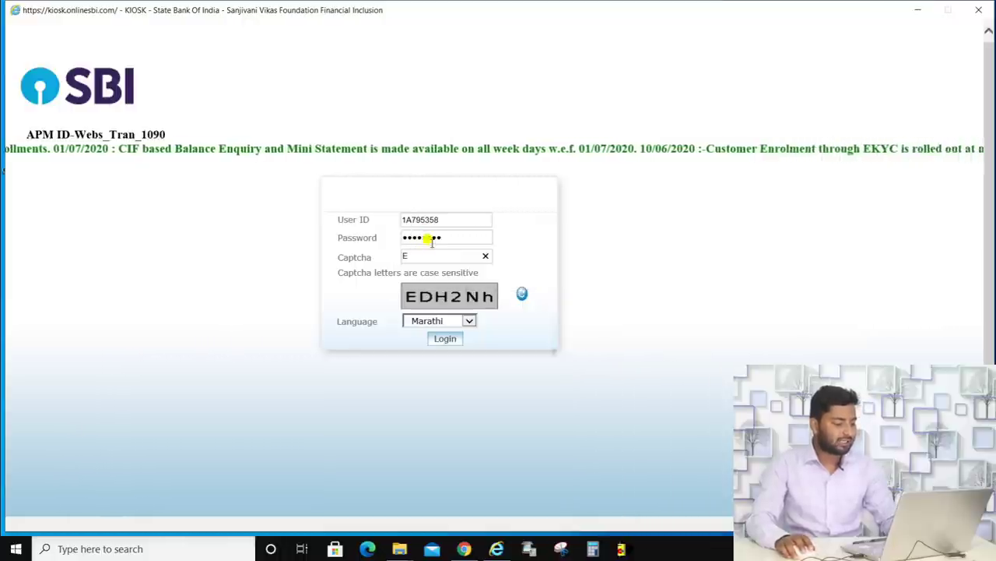
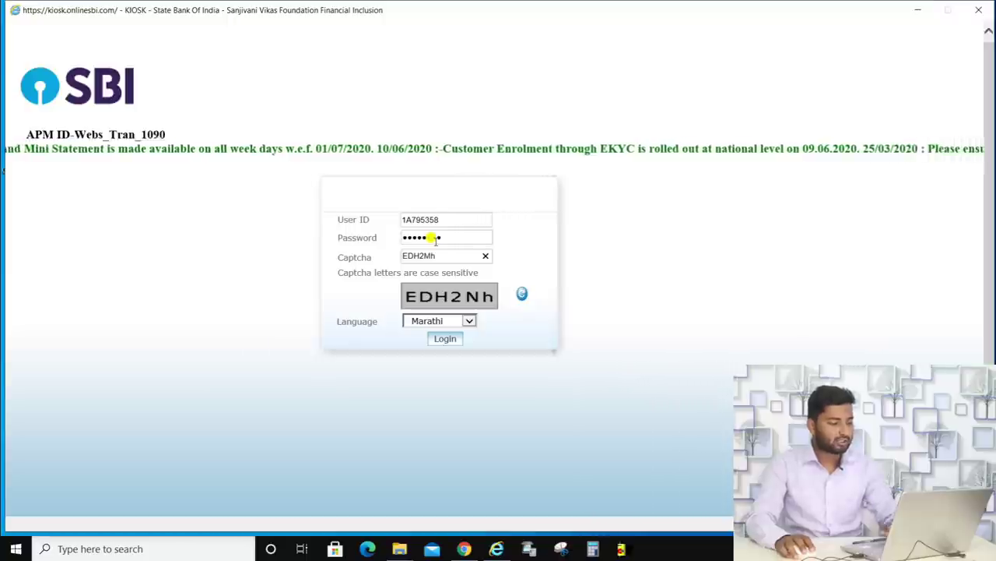
key(Return)
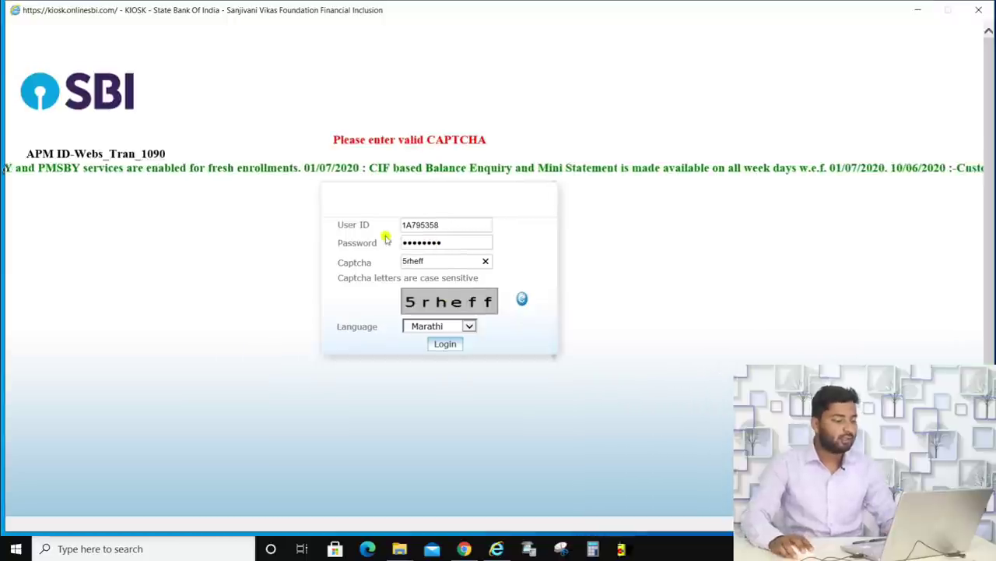
click(445, 343)
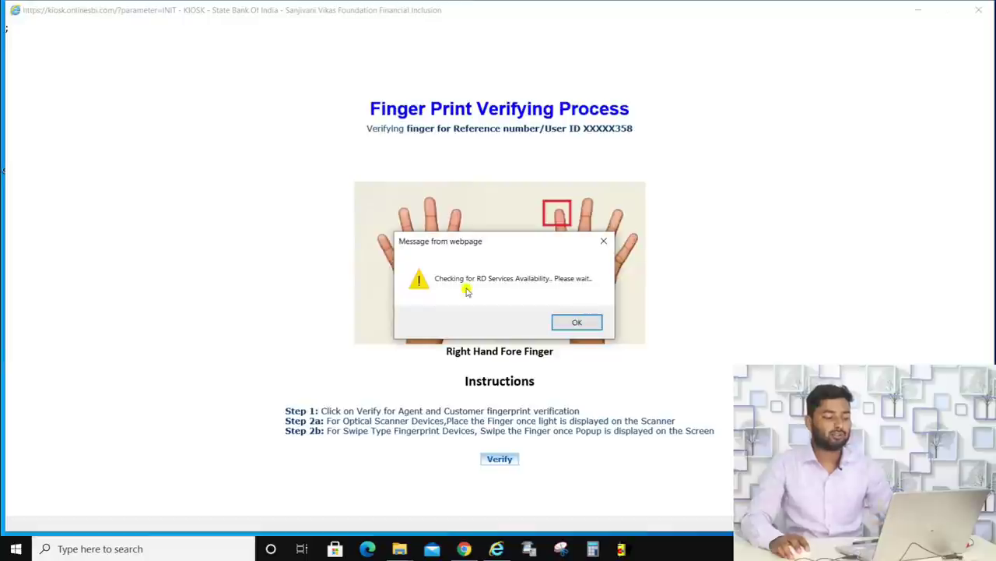
Clear the RD Services alert, choose normal device login, and acknowledge the fingerprint captured, verified and initialization messages
click(576, 322)
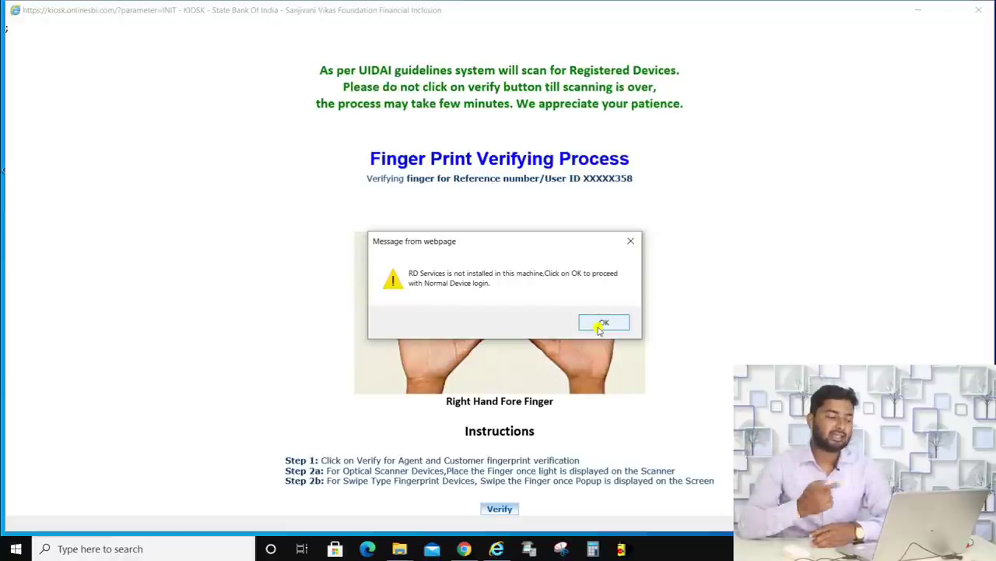
click(603, 323)
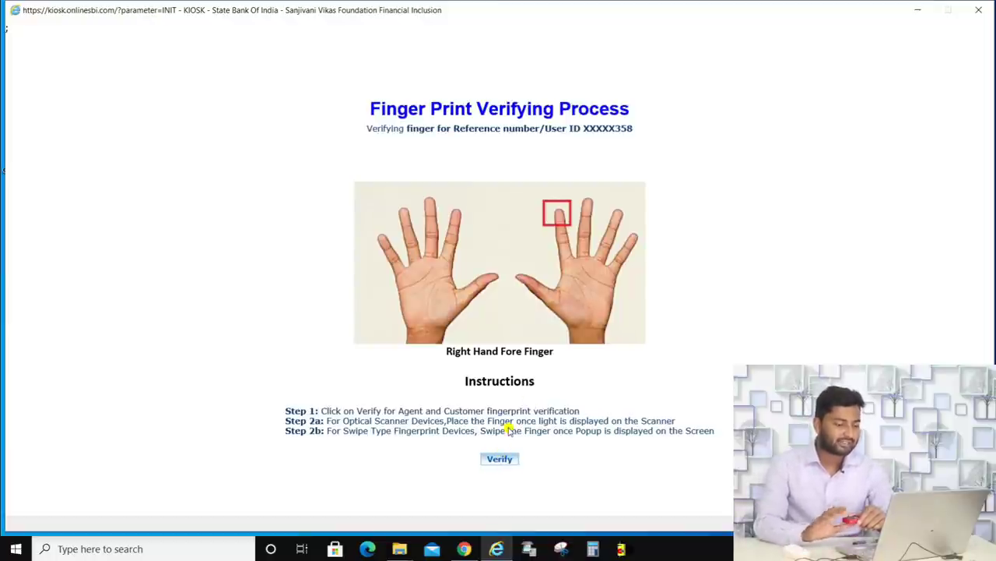
click(545, 323)
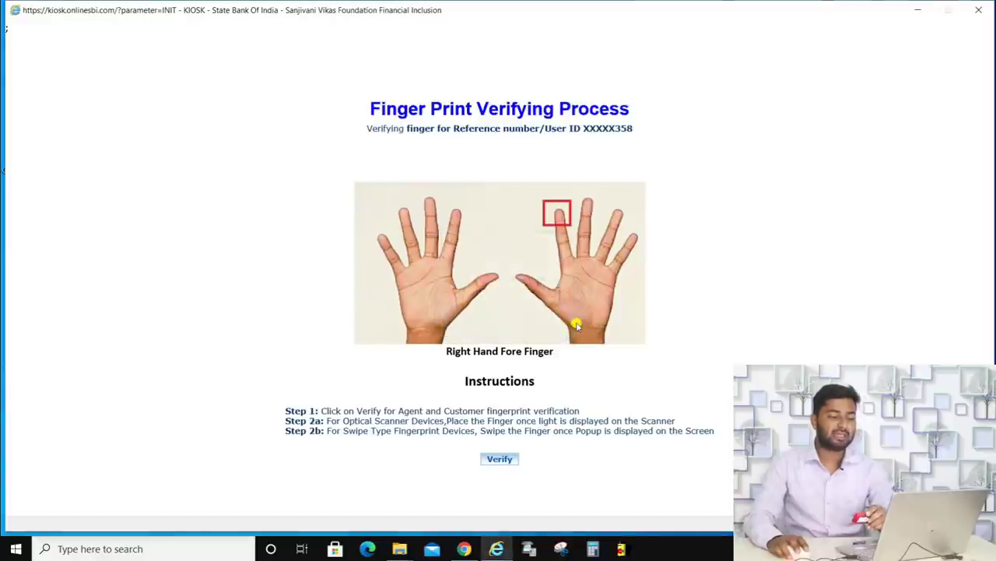
click(547, 322)
click(611, 327)
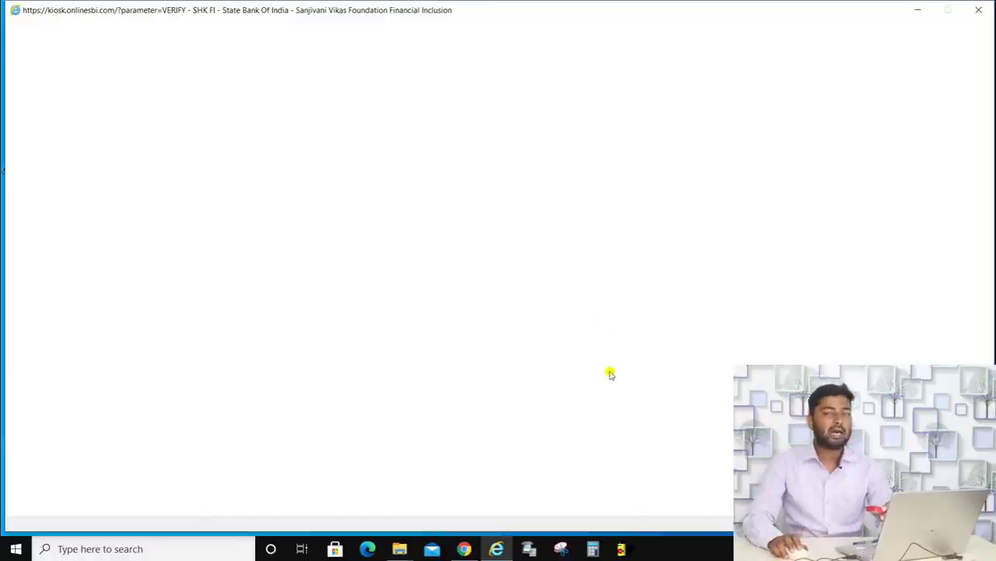
Bring the Morpho RD Registration Result, showing successful device registration, to the front
mouse_move(242, 104)
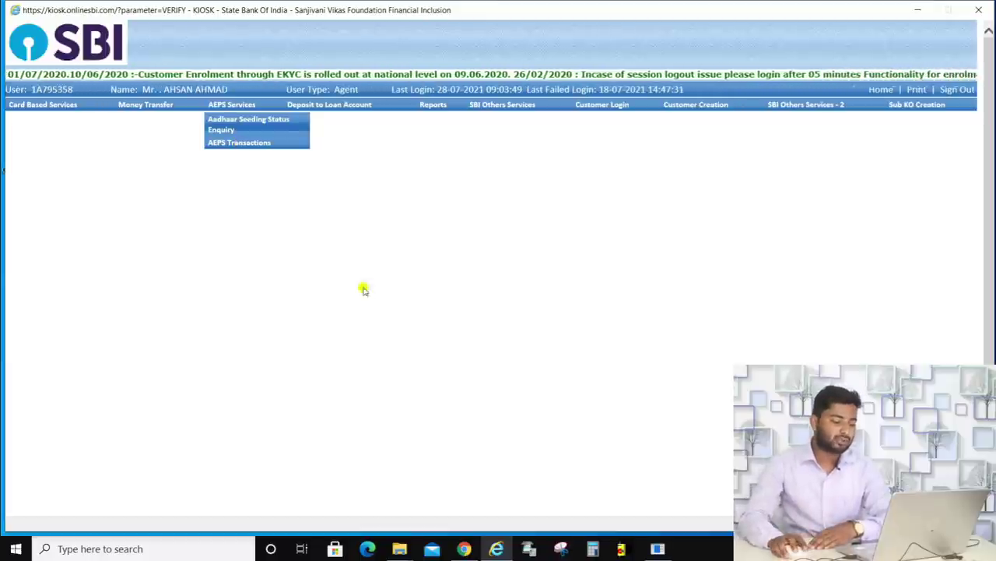
click(658, 548)
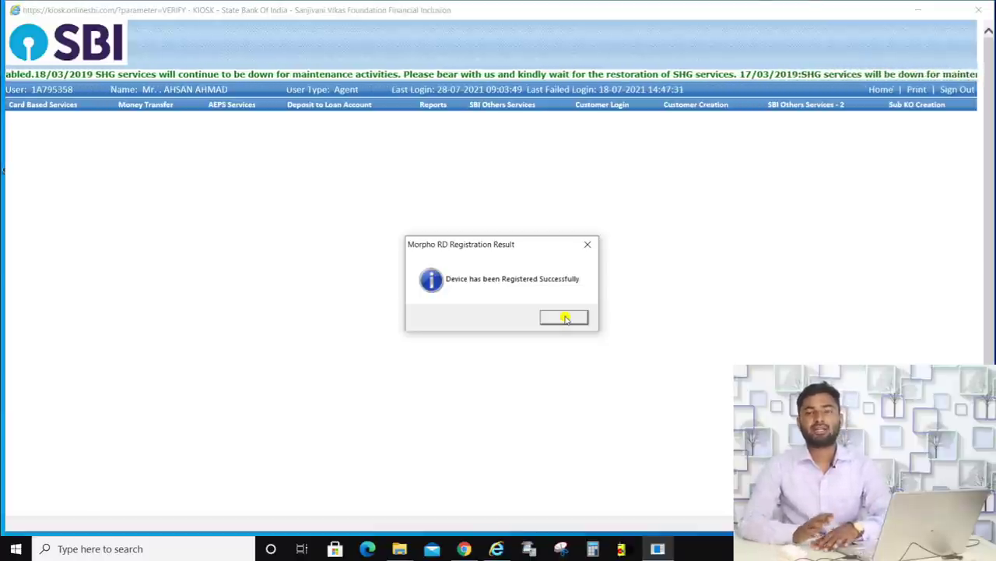
Acknowledge the device-registered message and close the kiosk browser, leaving the page
click(566, 318)
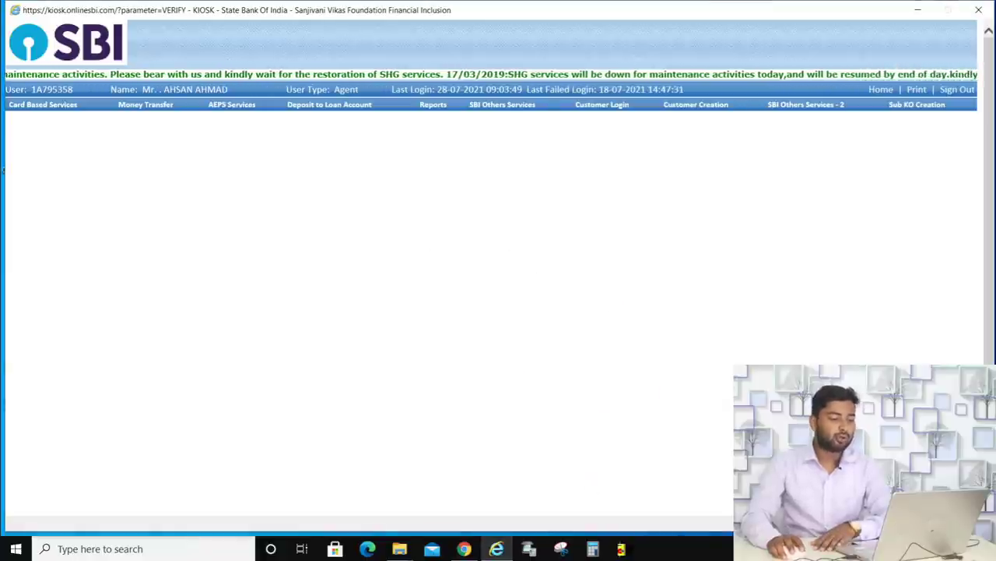
click(917, 88)
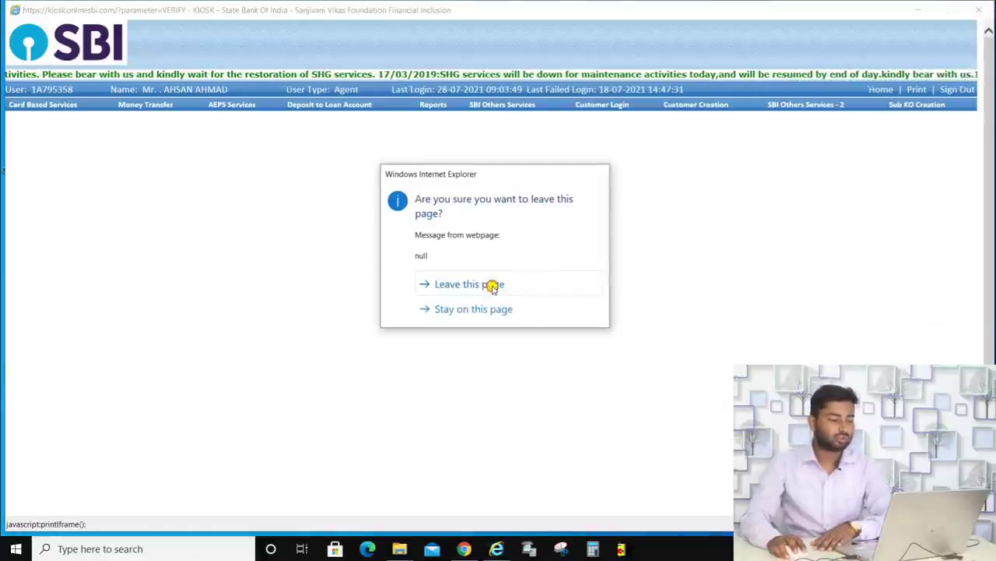
click(493, 285)
Refresh the desktop several times, selecting the SVF-SBI kiosk shortcut along the way
right_click(505, 253)
click(499, 288)
right_click(643, 280)
click(620, 319)
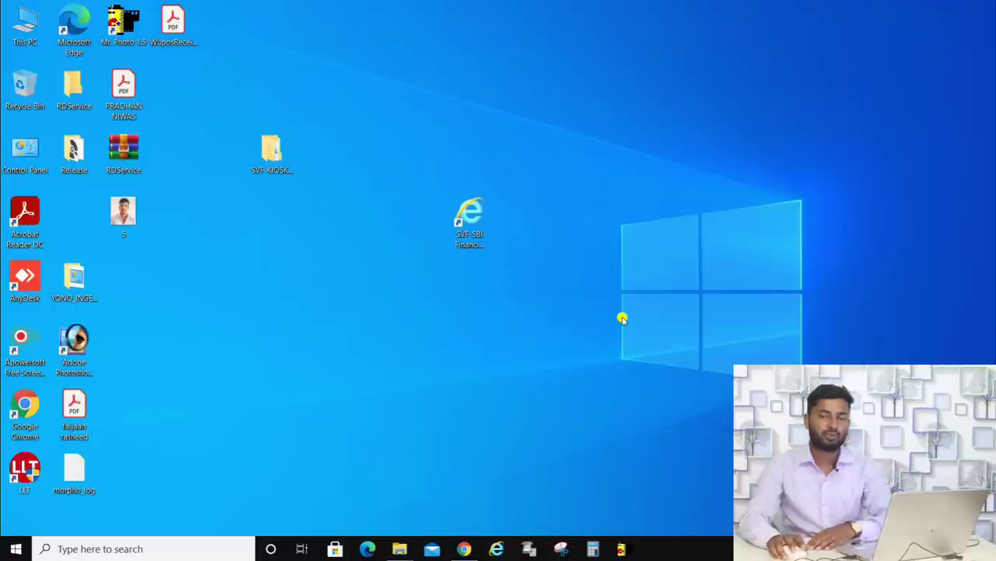
right_click(633, 310)
click(475, 219)
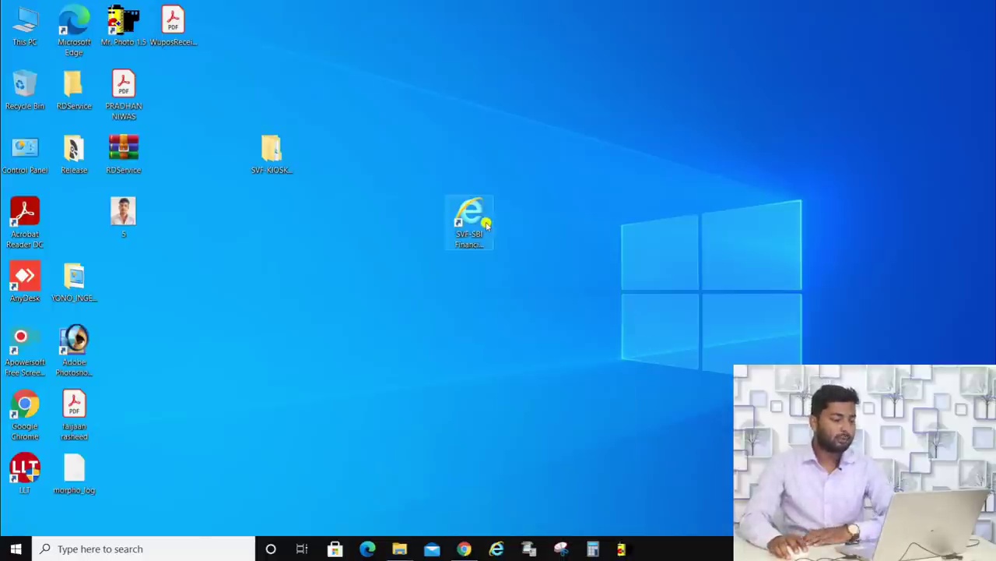
right_click(580, 206)
click(556, 246)
right_click(611, 224)
click(544, 265)
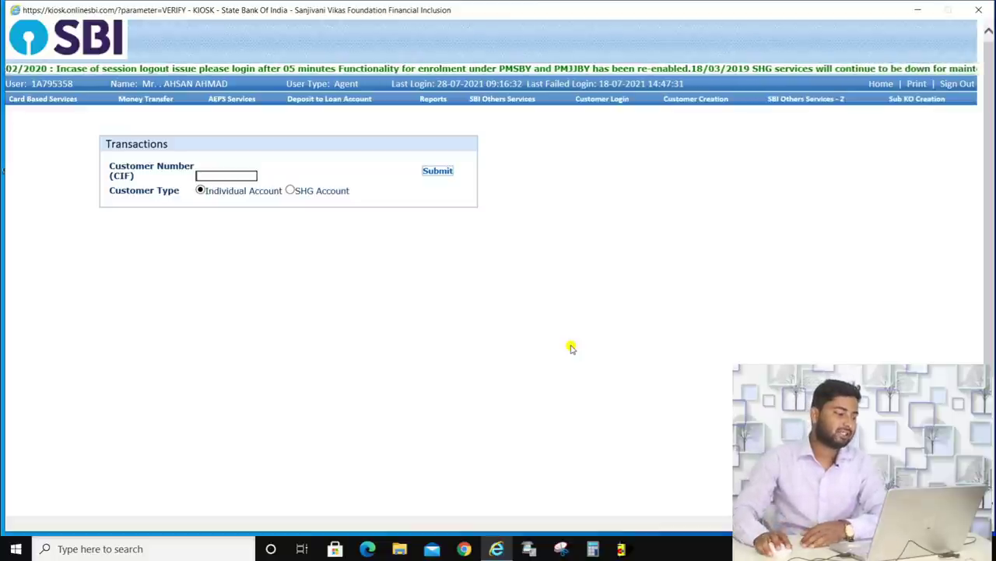
Open AEPS Transactions from the AEPS Services menu
mouse_move(243, 101)
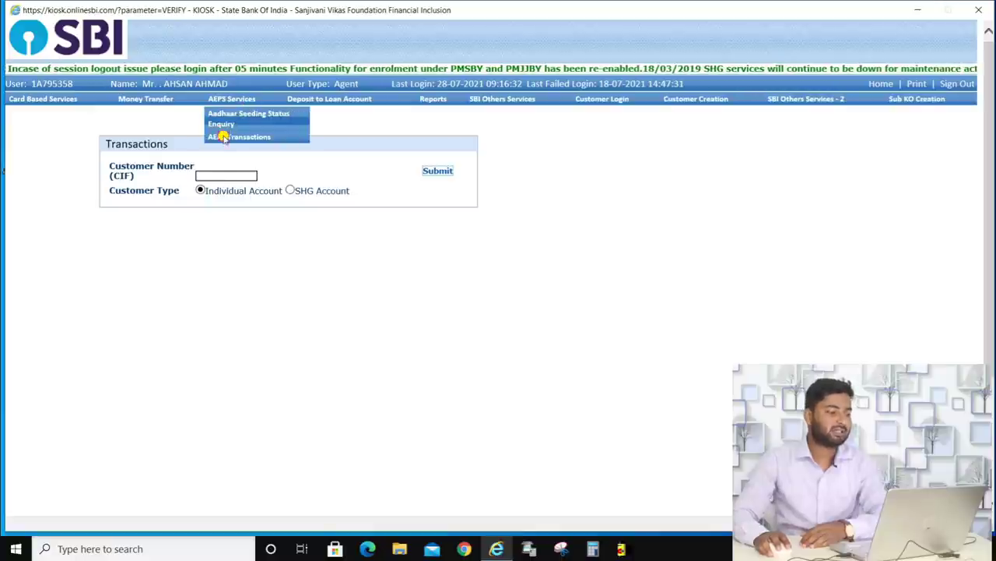
click(223, 137)
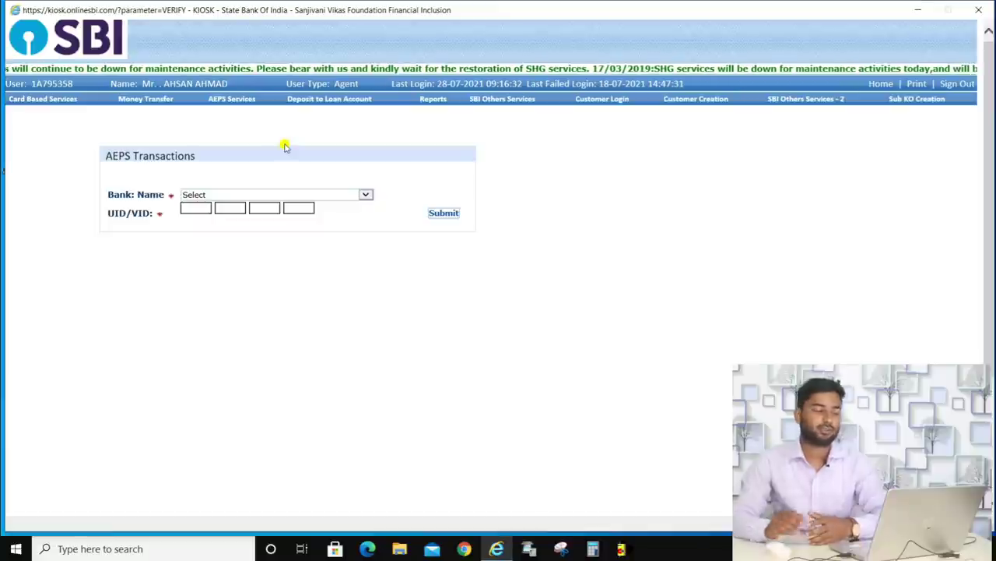
Select State Bank of India as the bank and enter the customer's 12-digit Aadhaar number
click(260, 194)
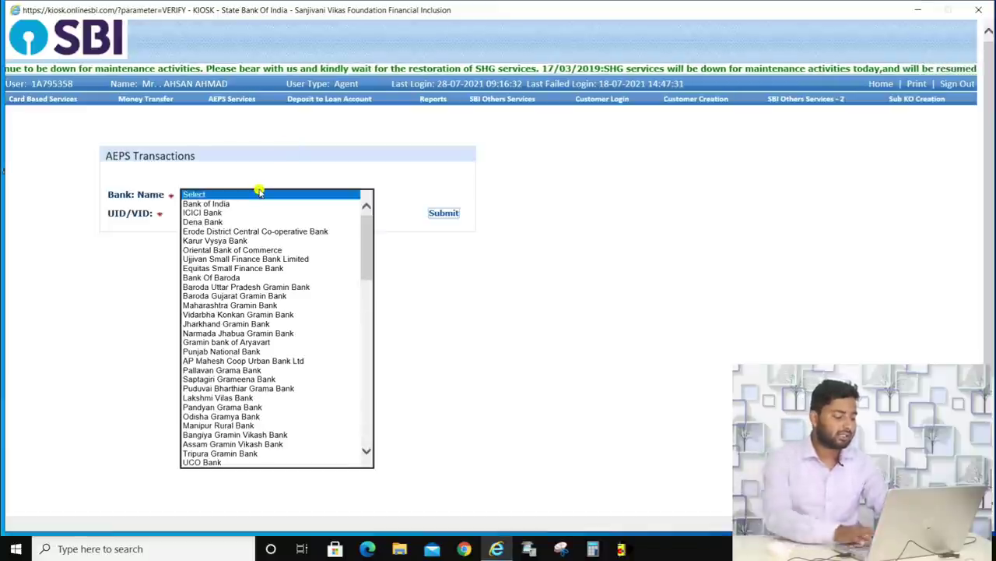
key(s)
key(Return)
text(12)
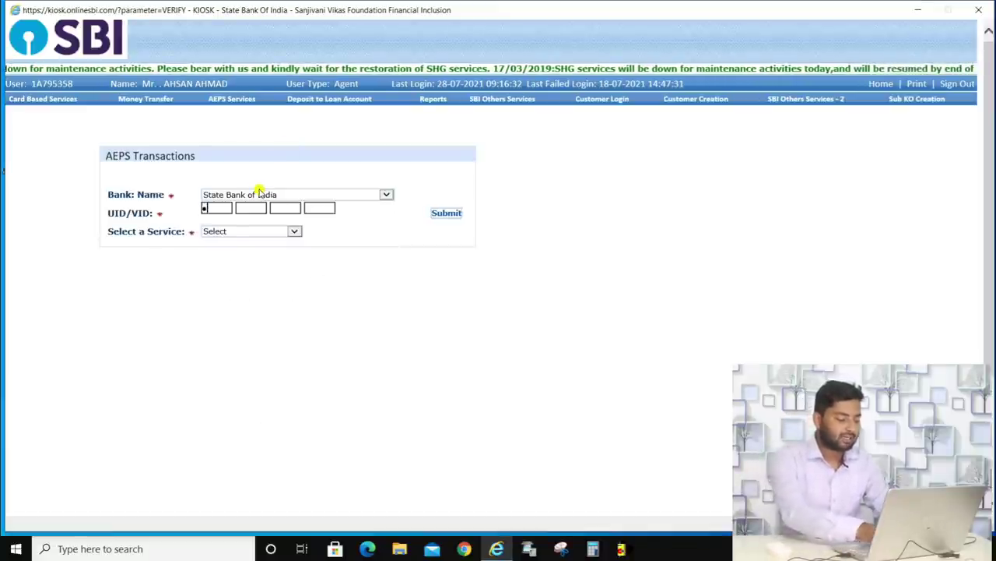
text(345)
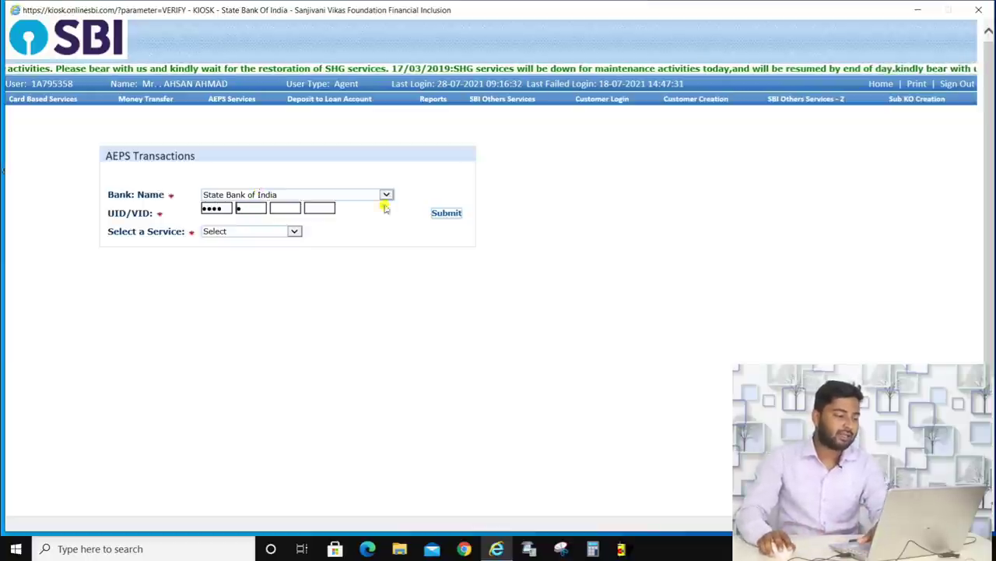
key(BackSpace)
key(BackSpace)
key(BackSpace)
key(BackSpace)
key(BackSpace)
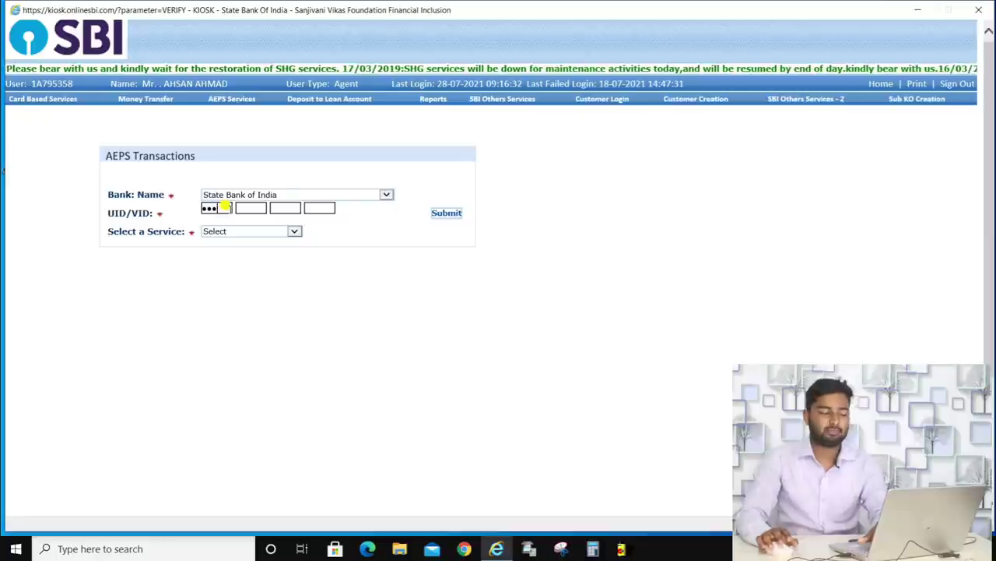
text(123456789012)
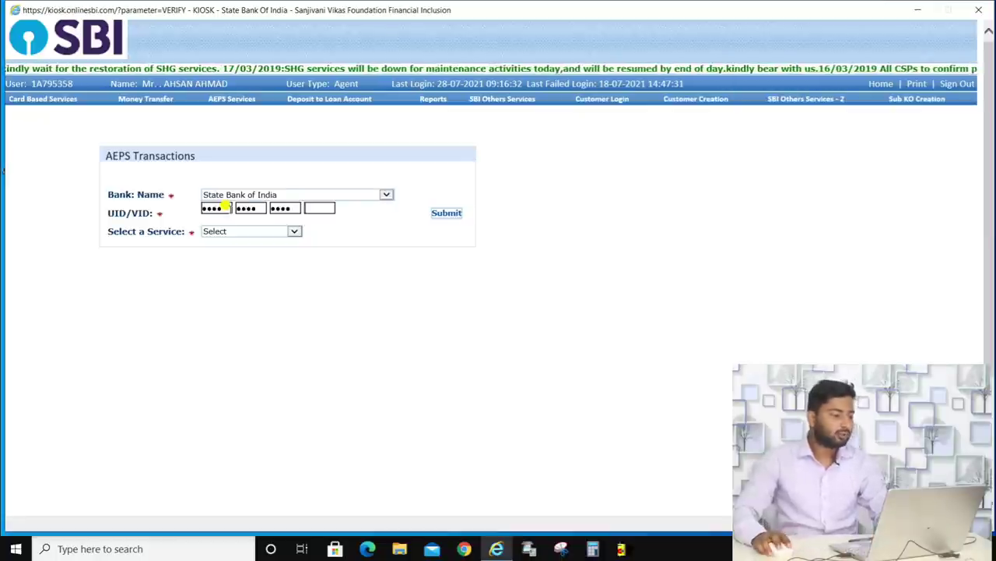
Choose Onus Balance Enquiry as the service and submit the AEPS request
click(289, 231)
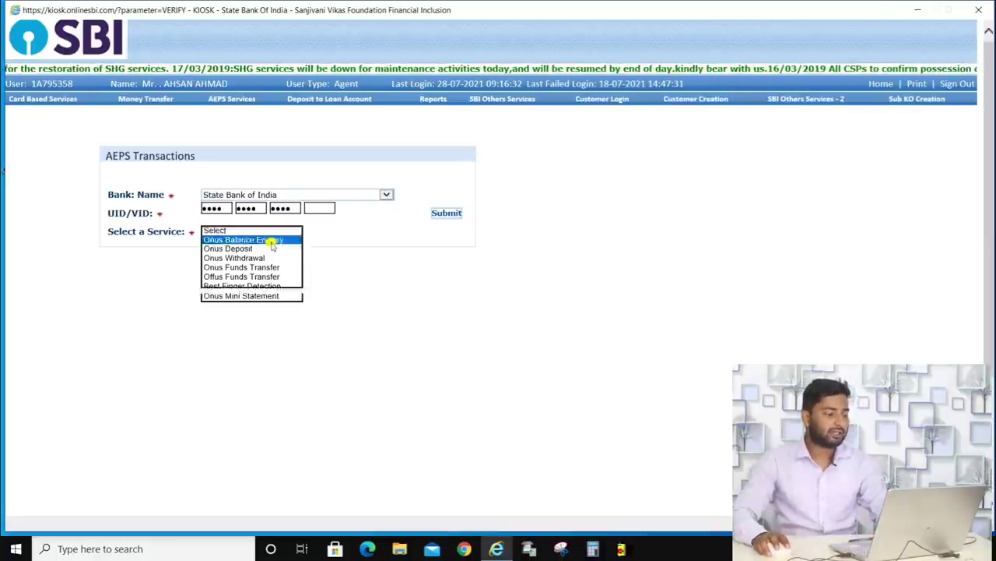
click(243, 240)
click(446, 214)
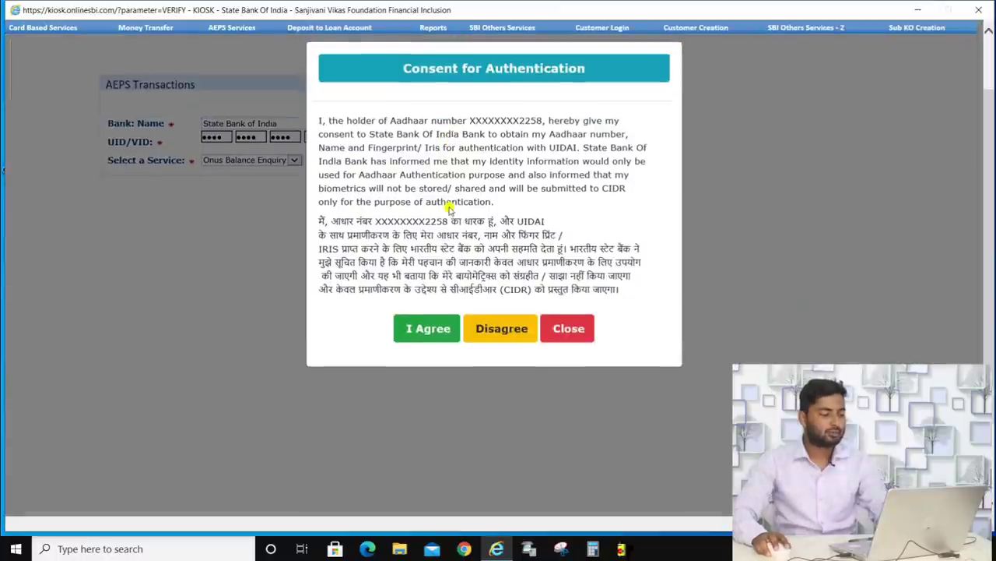
Agree to the authentication consent and authorize with the left-hand middle finger
click(420, 340)
click(415, 69)
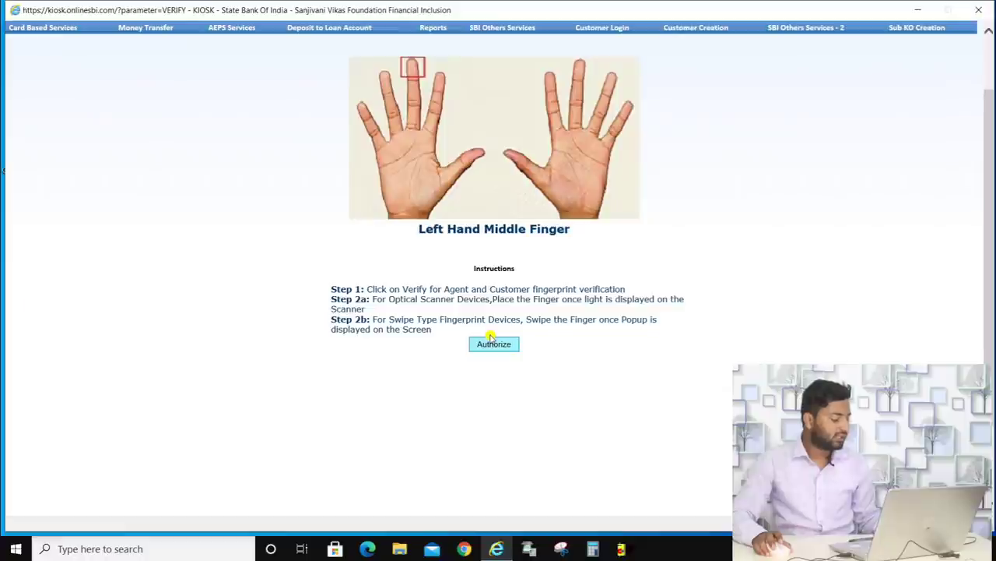
click(492, 339)
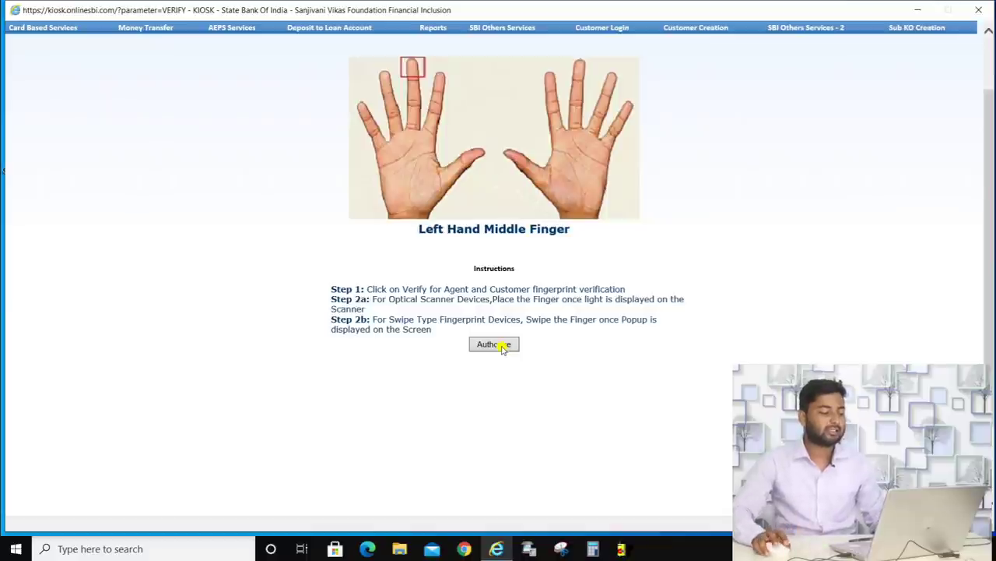
Dismiss the out-of-attempts and tampered-session alerts, then leave the page
click(498, 344)
click(573, 322)
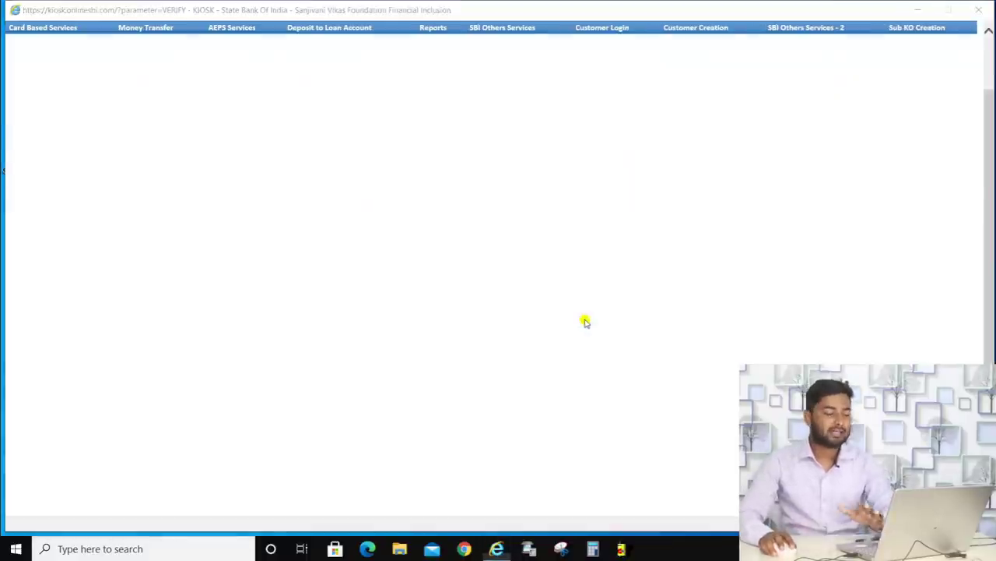
click(610, 321)
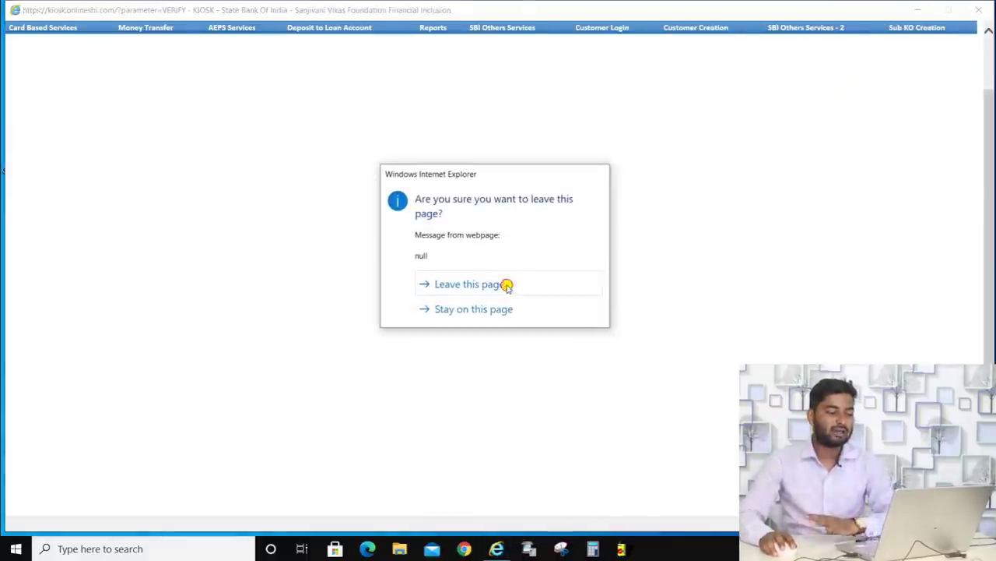
click(507, 285)
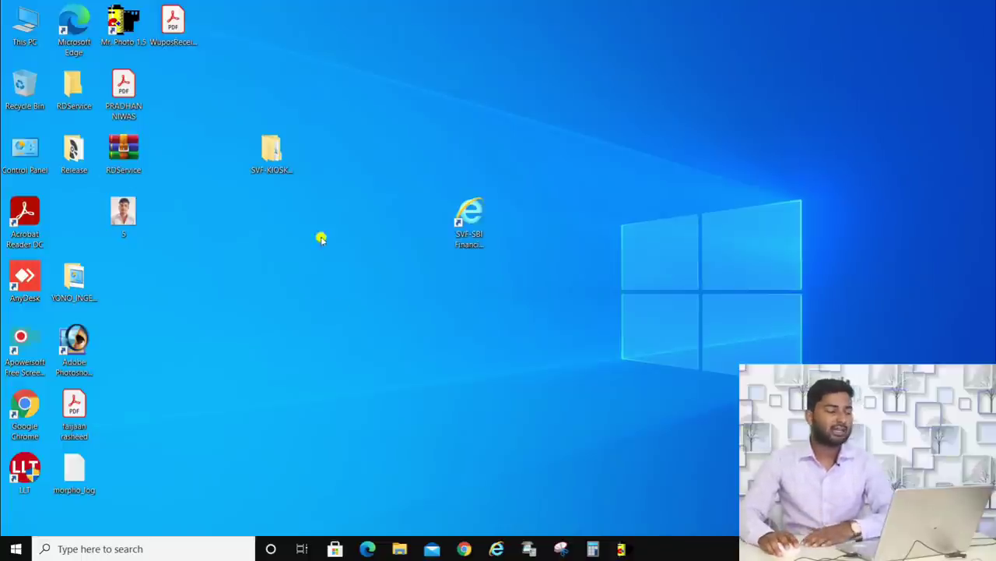
Move the RDService folder to the right side of the desktop and refresh
drag(75, 86, 752, 185)
right_click(654, 177)
click(619, 214)
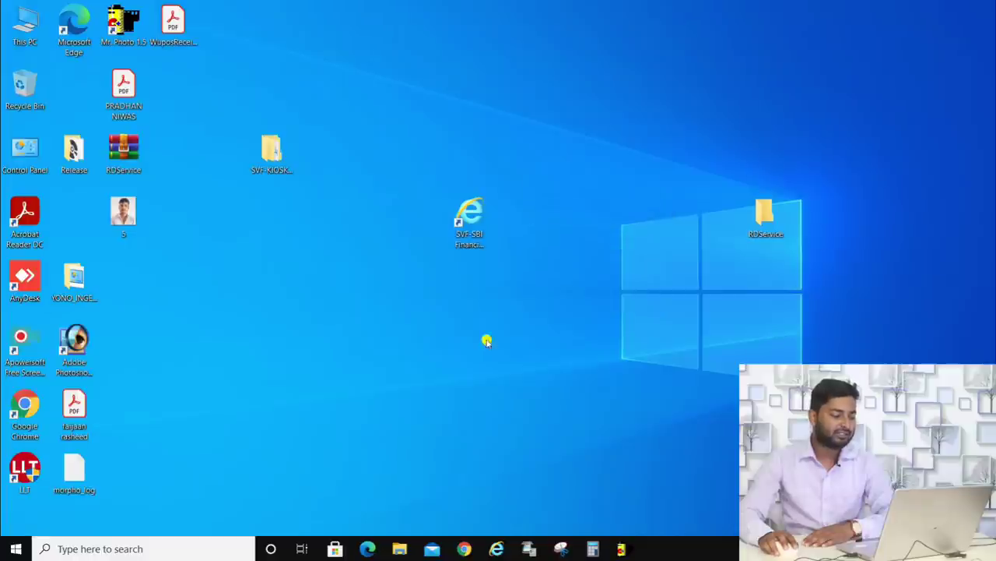
Extract RDService.rar in Downloads into an RDService folder
key(super+e)
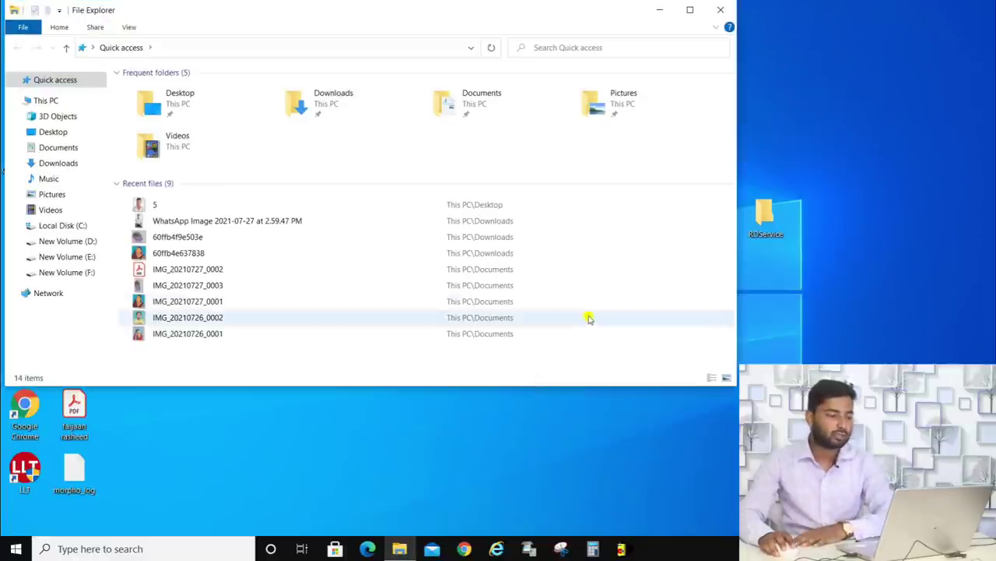
click(685, 14)
click(319, 98)
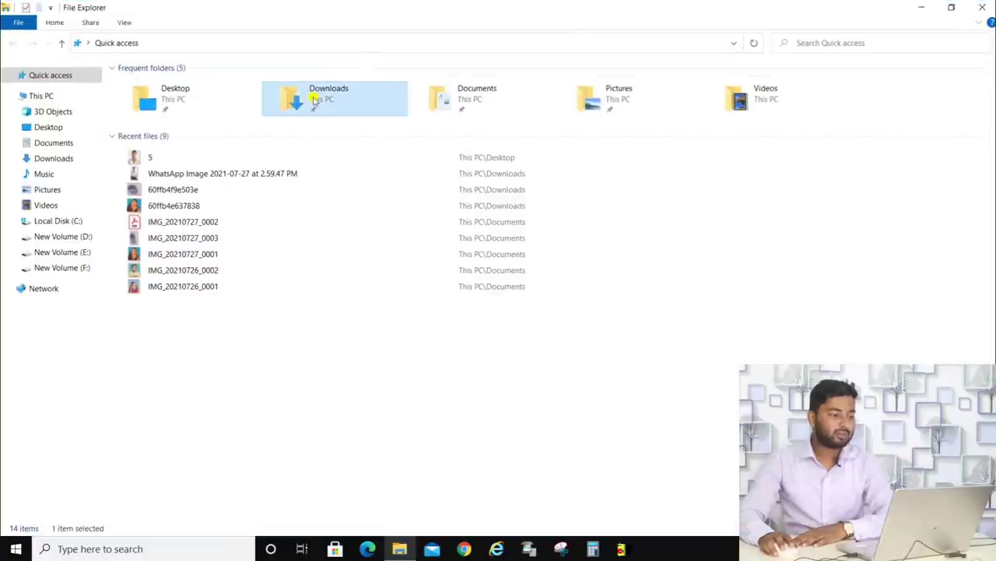
double_click(319, 97)
scroll(540, 258, down, 10)
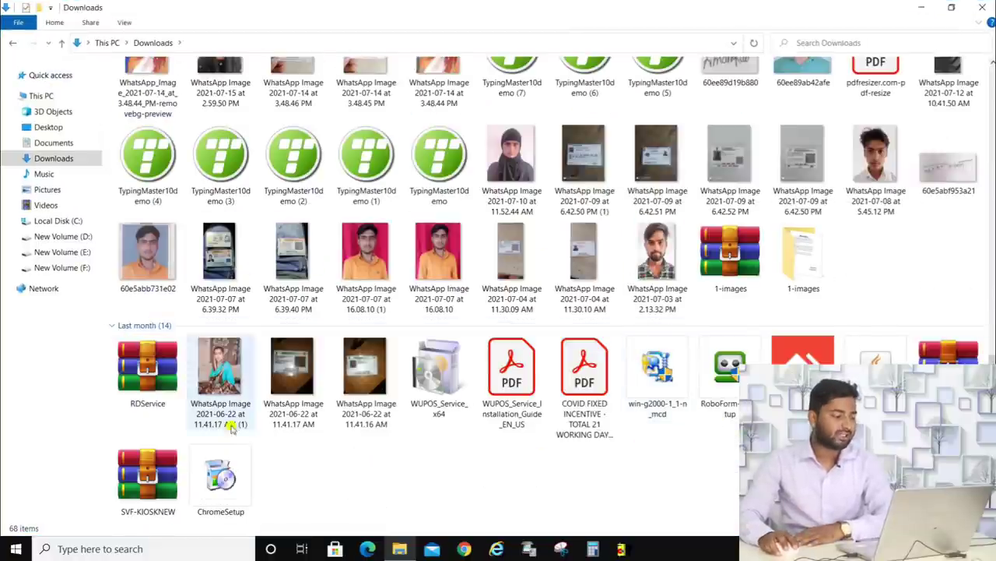
click(143, 374)
right_click(144, 374)
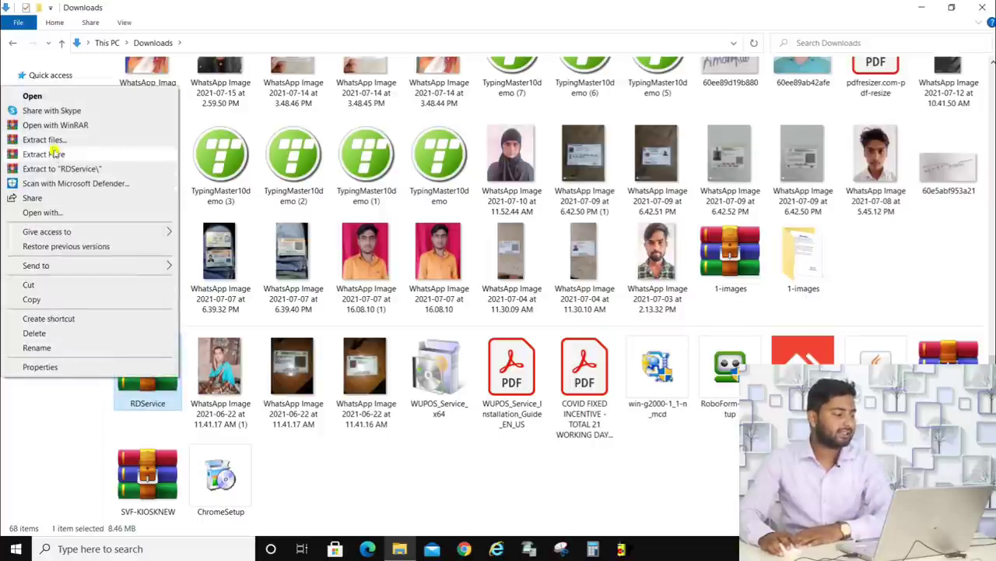
click(124, 139)
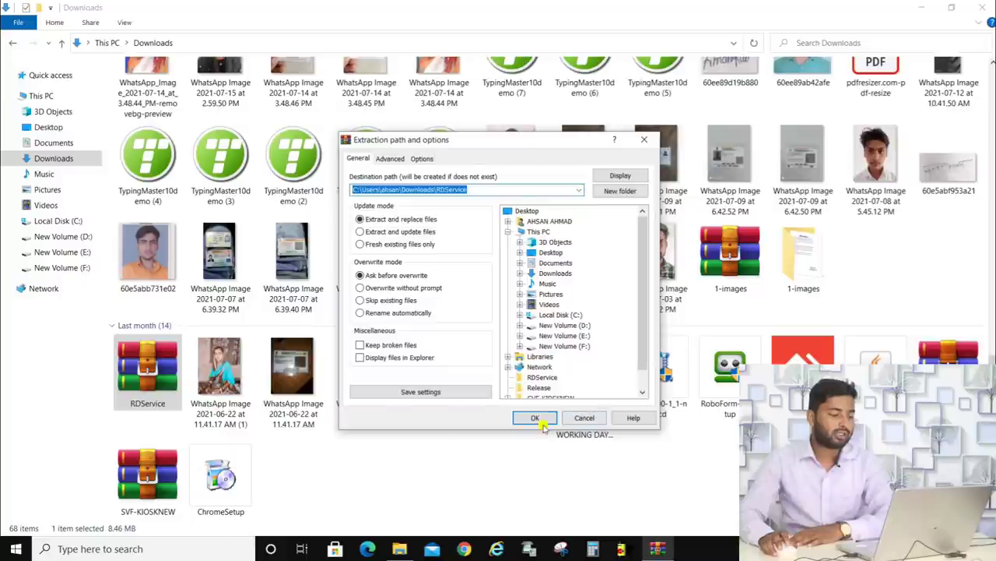
click(542, 416)
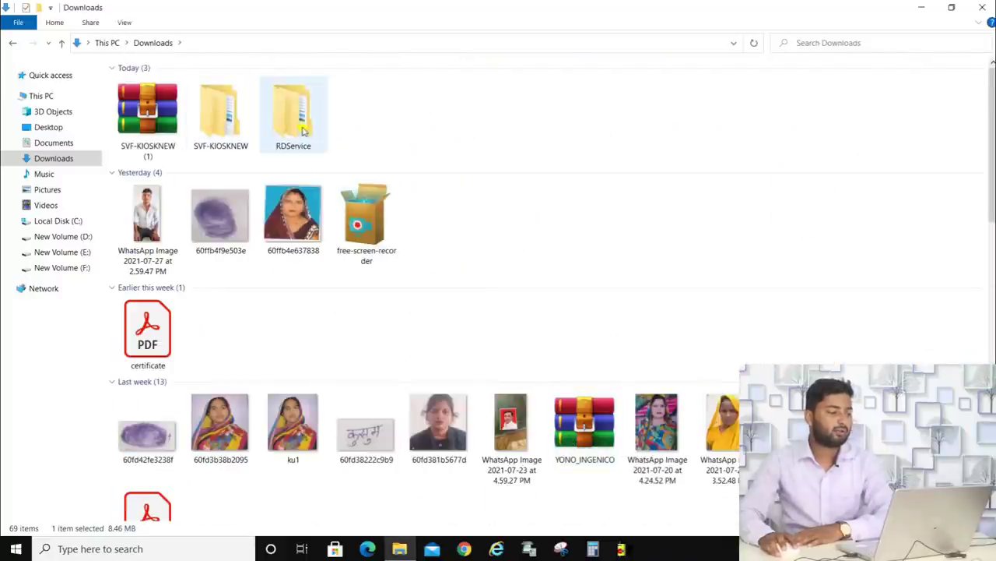
Minimize Explorer, reposition the RDService folder on the desktop, and refresh it
click(921, 8)
drag(761, 212, 612, 92)
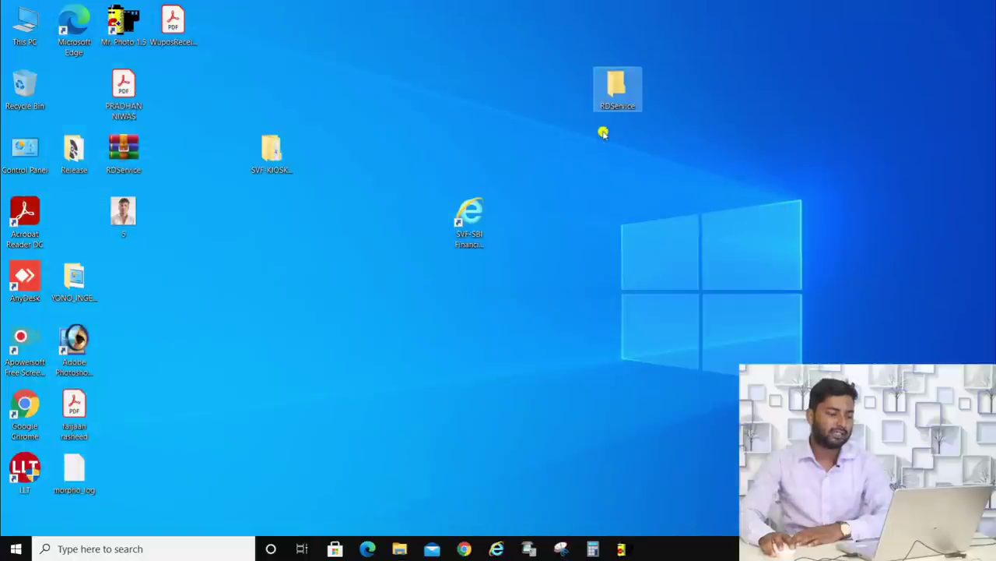
right_click(611, 150)
click(623, 179)
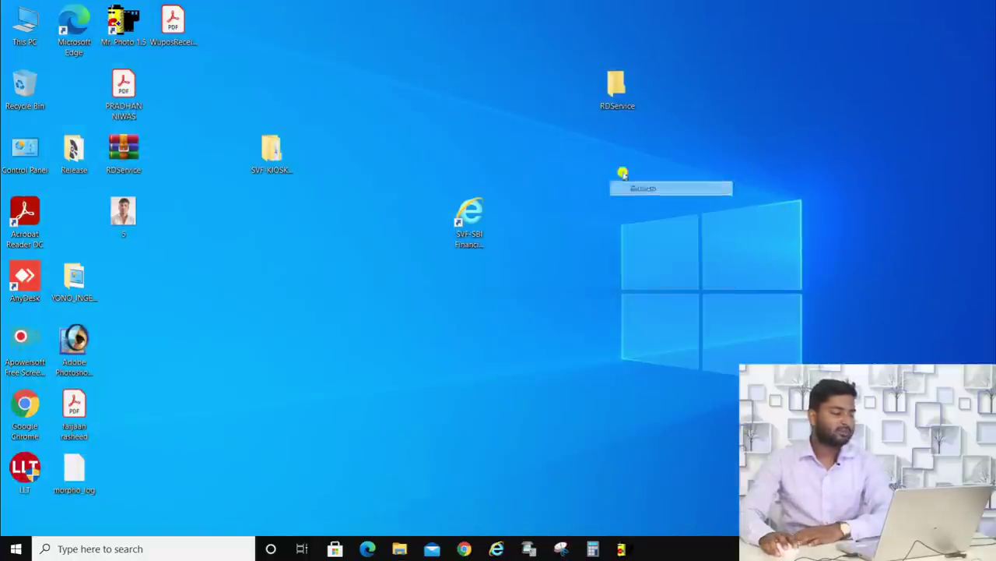
Open Control Panel's installed programs list and select Morpho RD Service Driver
double_click(23, 144)
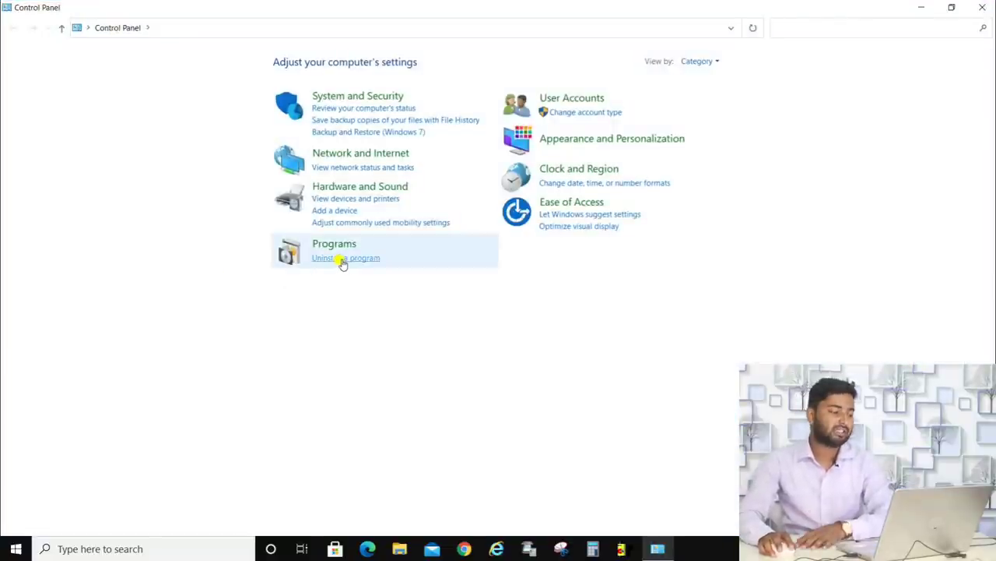
click(342, 262)
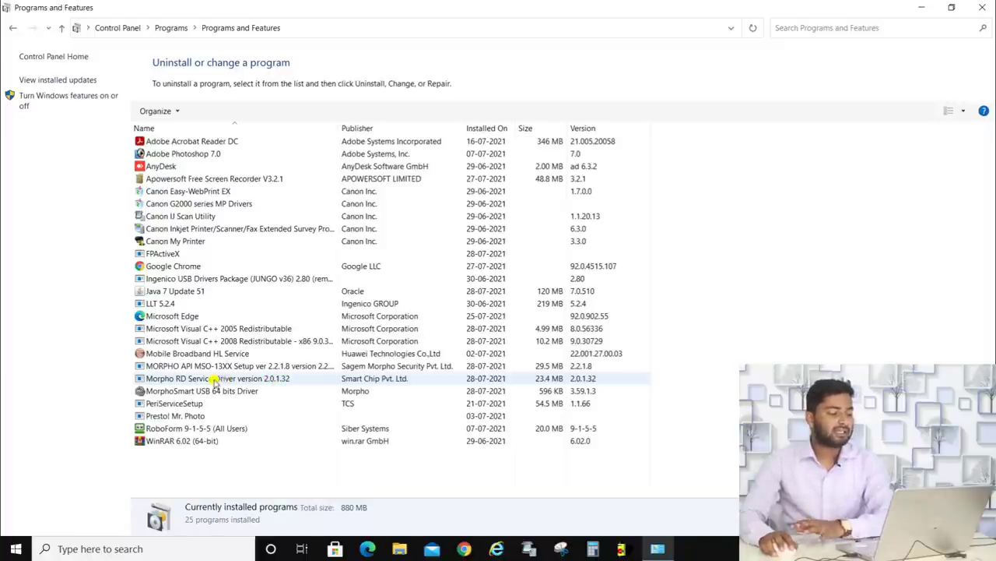
click(213, 377)
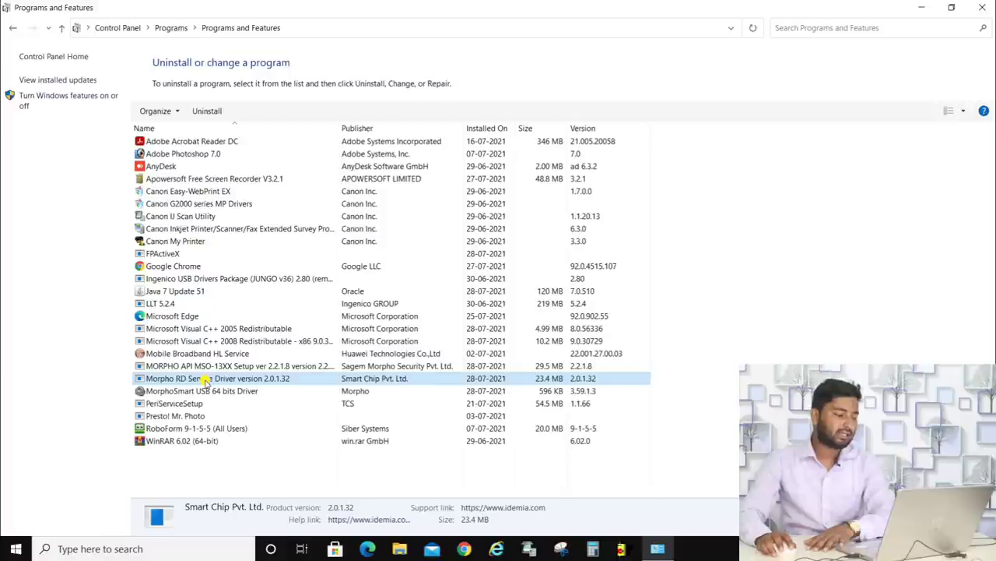
Uninstall Morpho RD Service Driver 2.0.1.32, confirming removal, then close the programs list
click(204, 112)
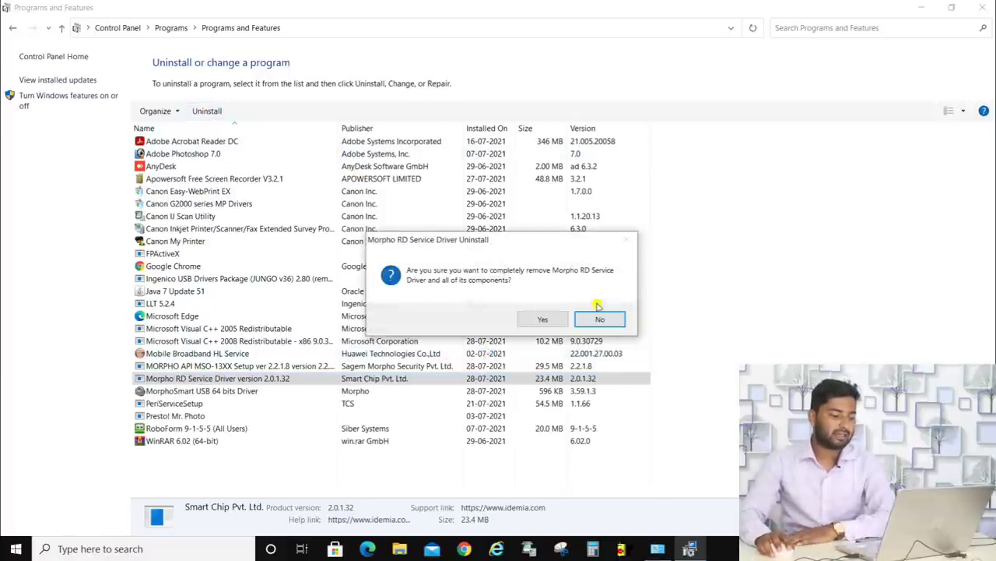
click(539, 319)
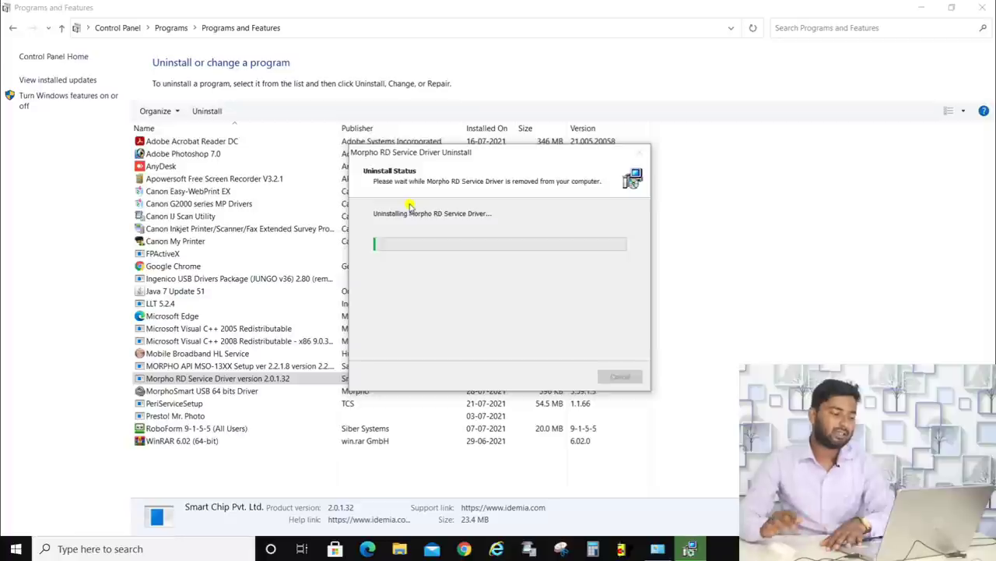
click(594, 319)
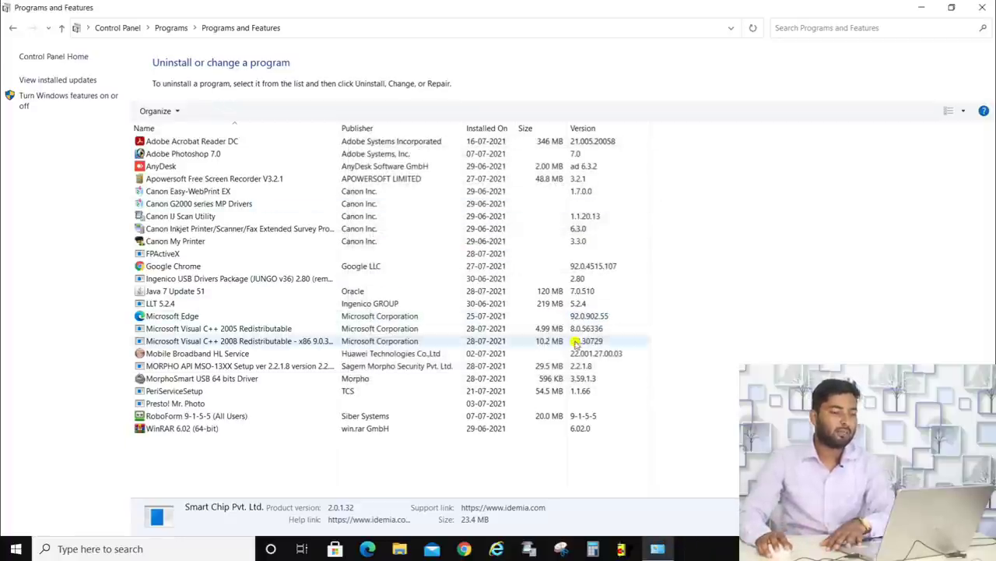
click(982, 7)
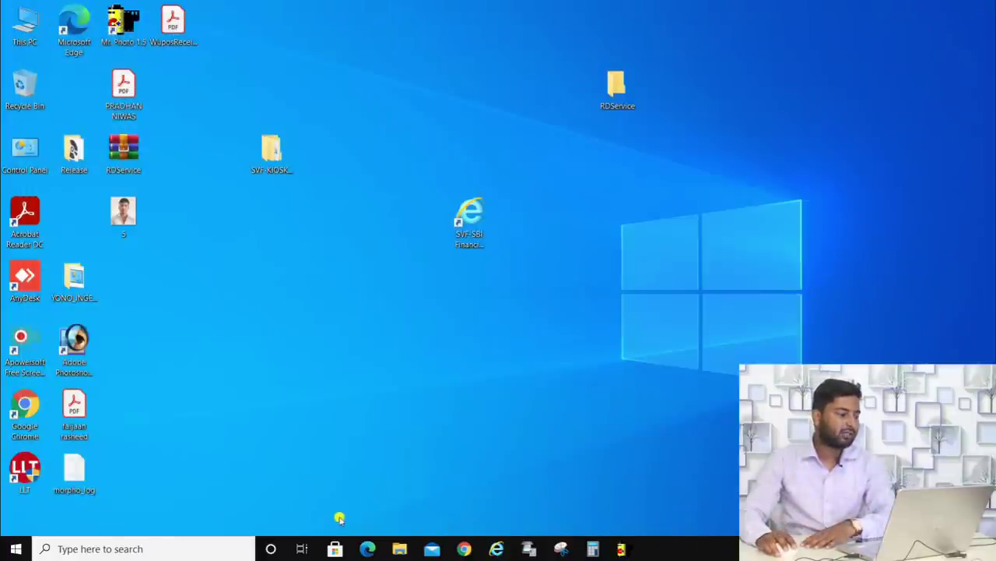
Delete the MorphoRdServiceL0Soft folder from Local Disk (C:) and close the window
double_click(25, 23)
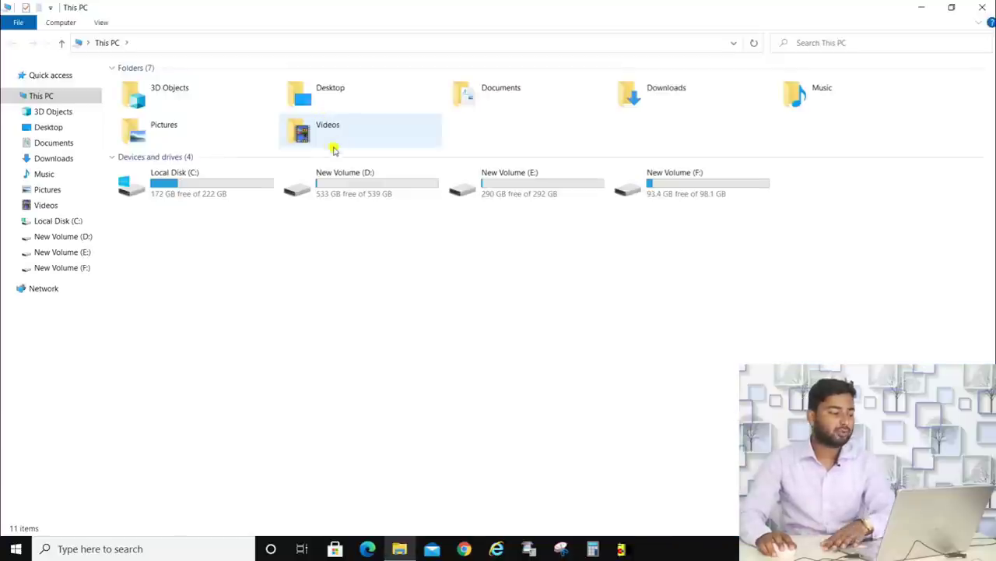
double_click(195, 187)
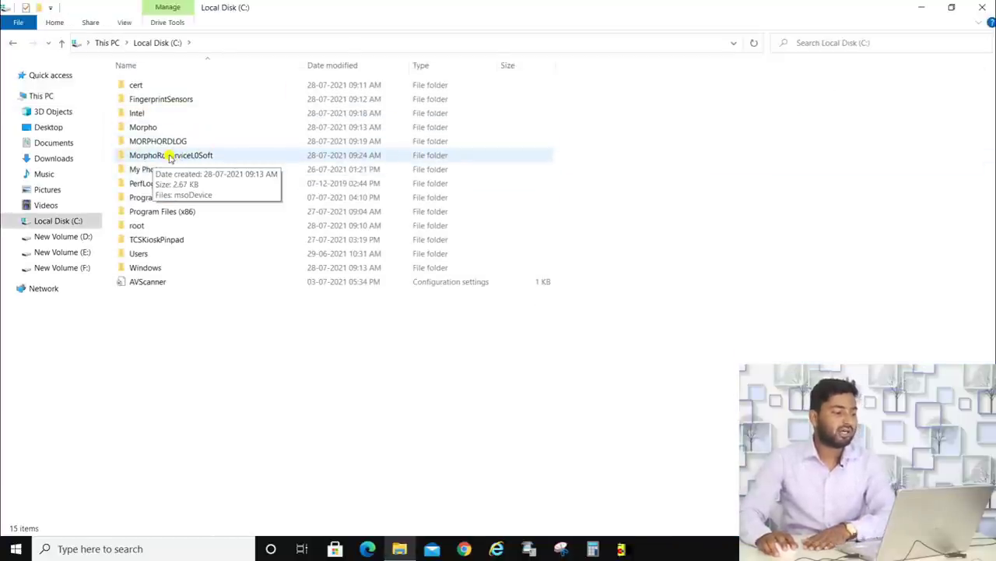
right_click(183, 158)
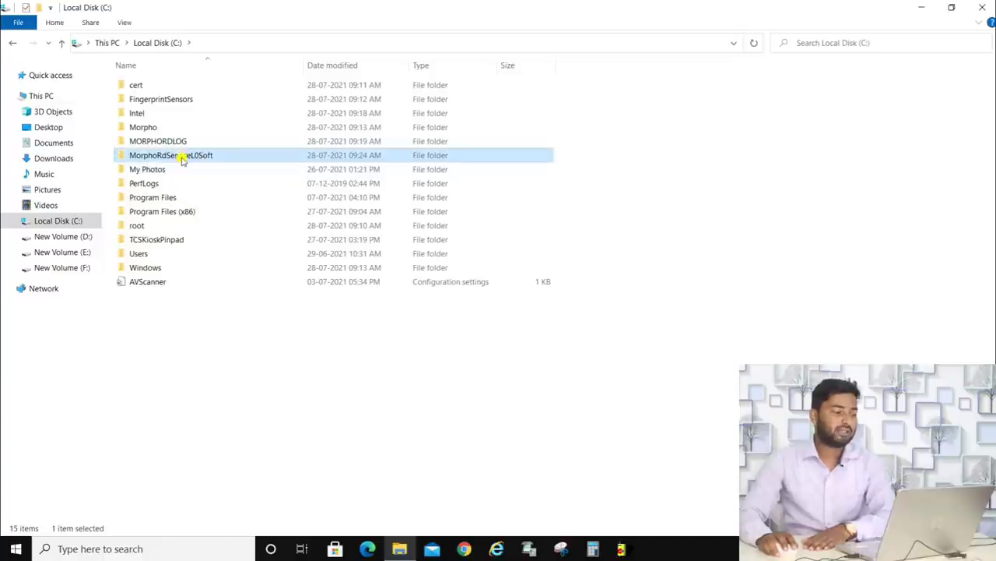
click(53, 416)
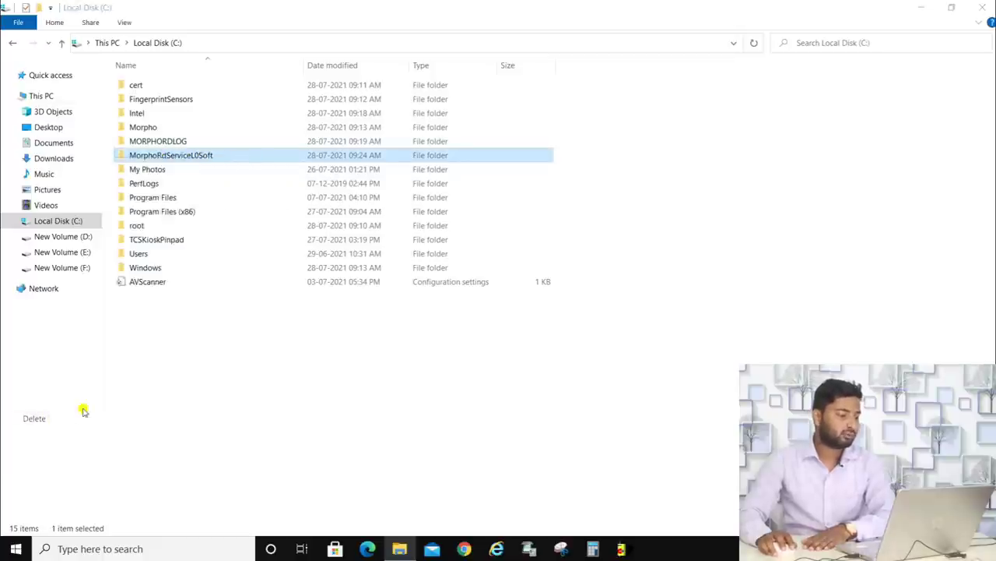
click(989, 10)
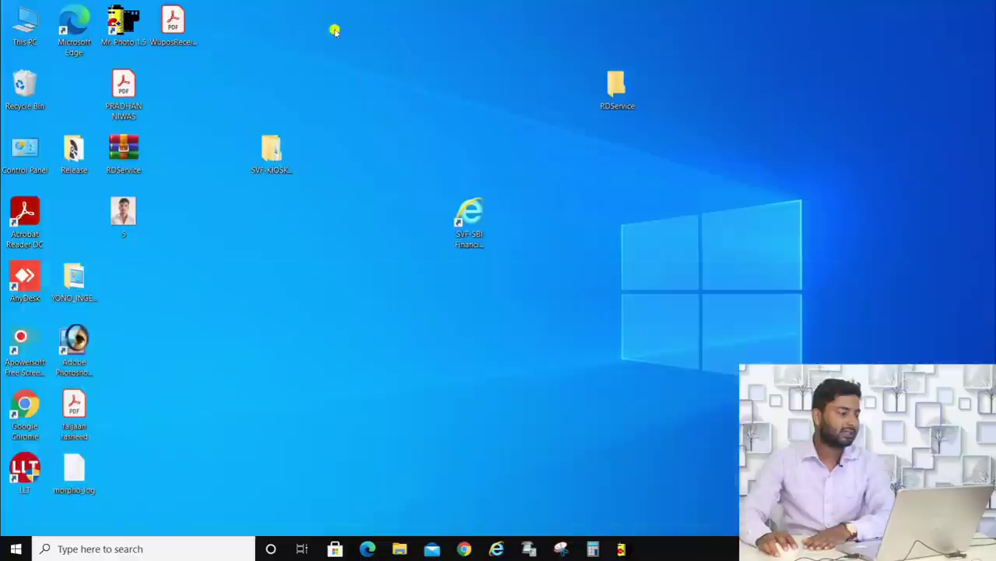
Empty the Recycle Bin permanently and reposition the SVF-KIOSKNEW folder on the desktop
right_click(25, 82)
click(47, 104)
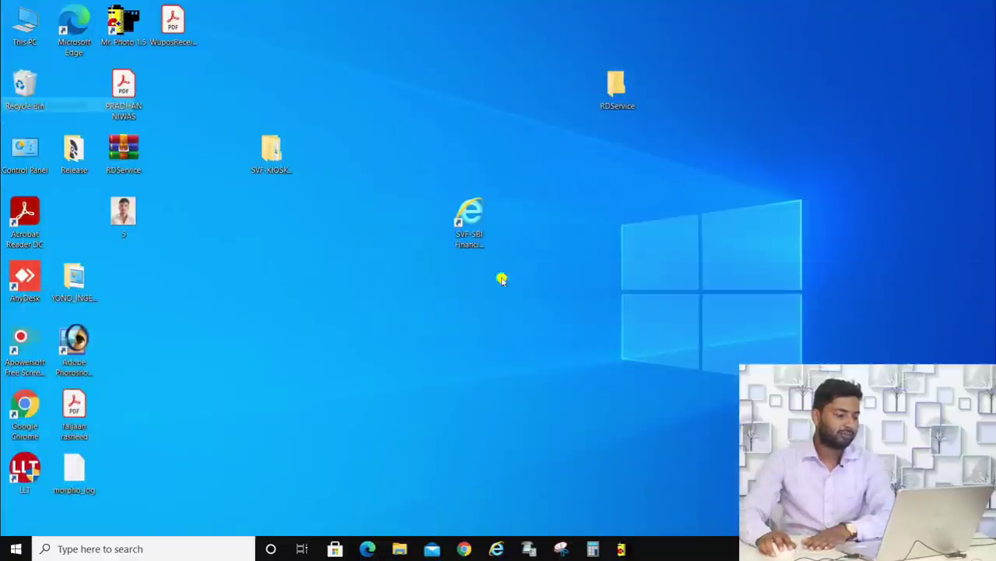
click(549, 315)
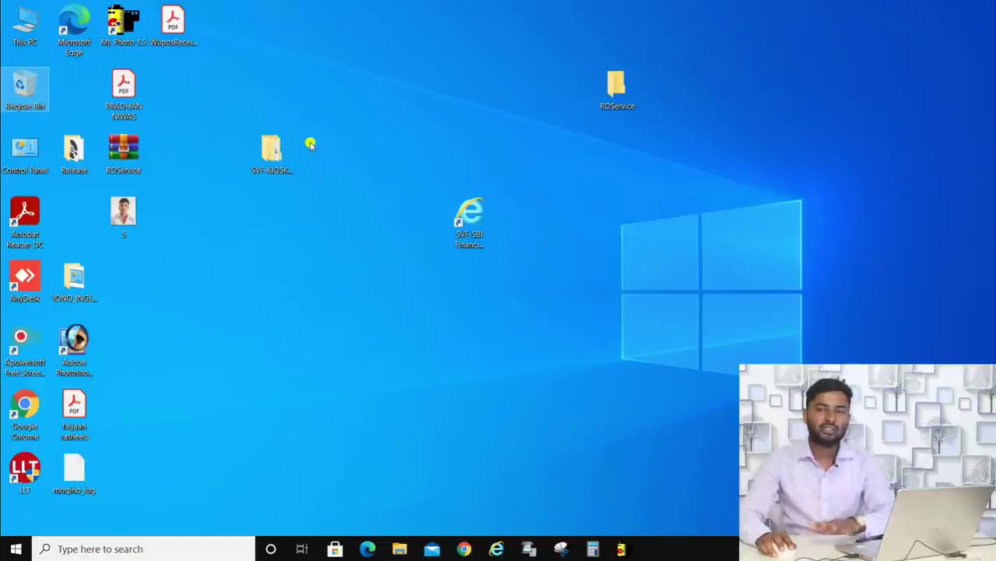
drag(271, 149, 317, 150)
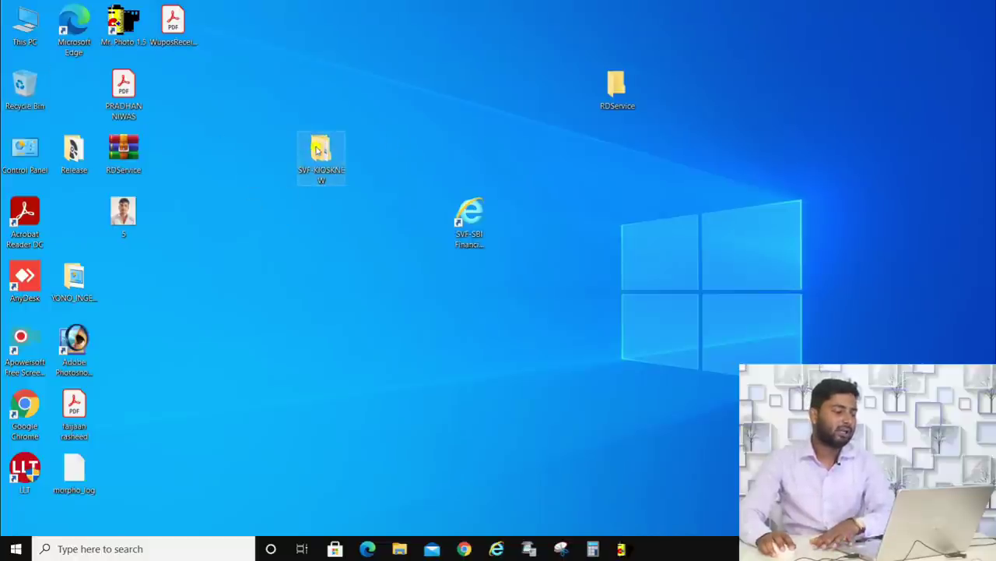
Delete the RDService folder inside SVF-KIOSKNEW > SVF-KIOSK NEW > SVF-KIOSK NEW after checking its contents
double_click(327, 150)
double_click(195, 87)
click(201, 90)
double_click(201, 89)
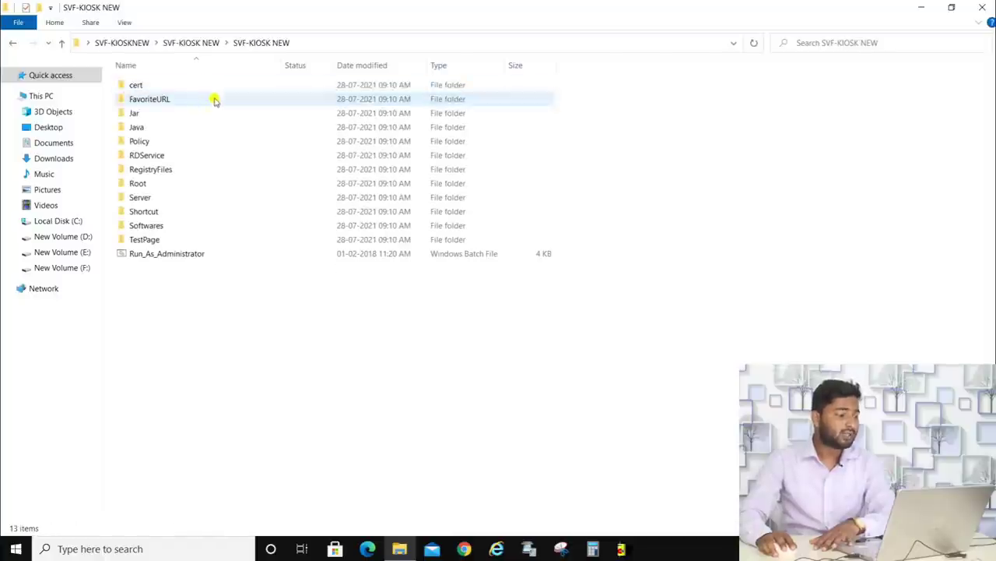
double_click(148, 155)
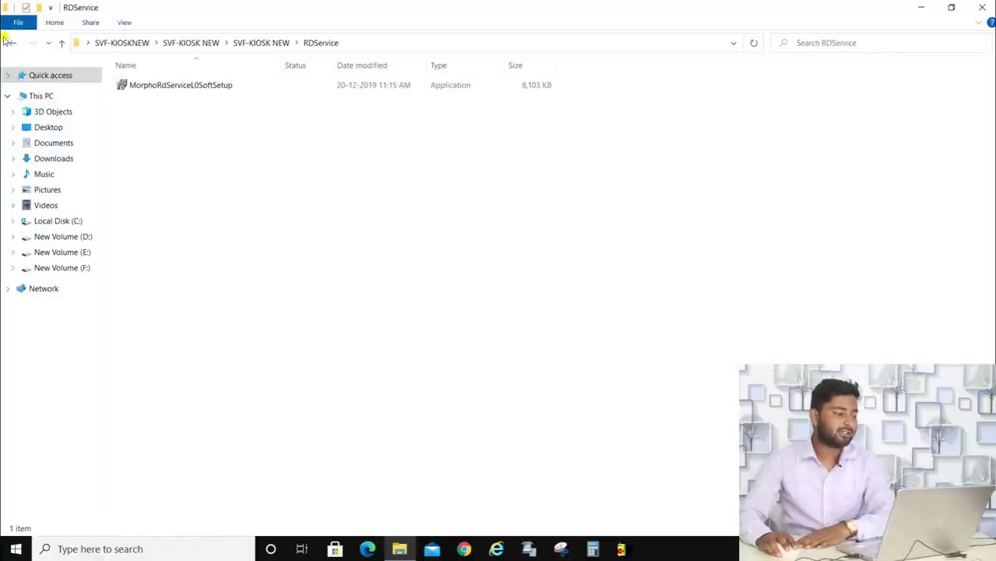
key(BackSpace)
right_click(154, 155)
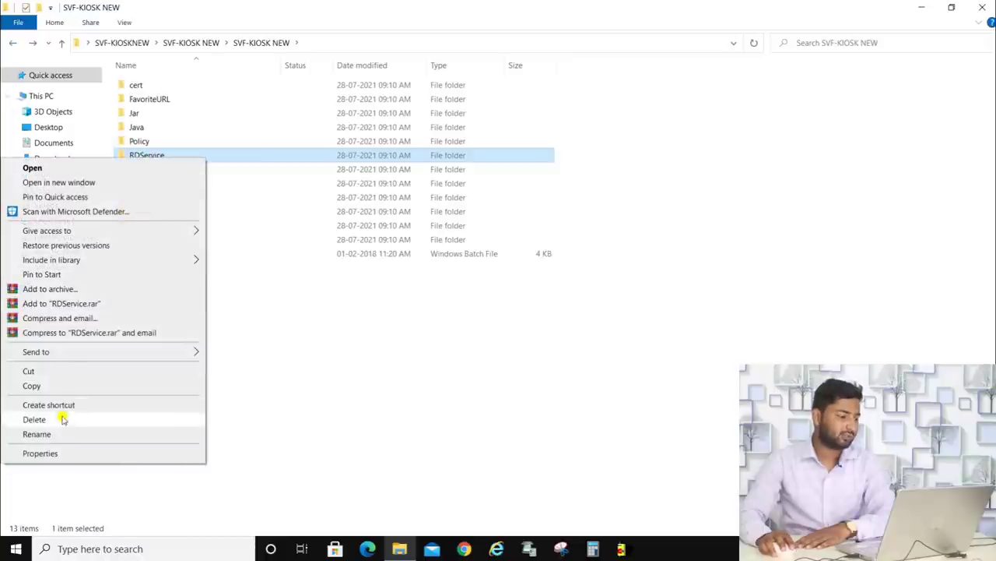
click(62, 418)
Delete the empty RDService folder from the desktop and return to the SVF-KIOSK NEW window
click(922, 7)
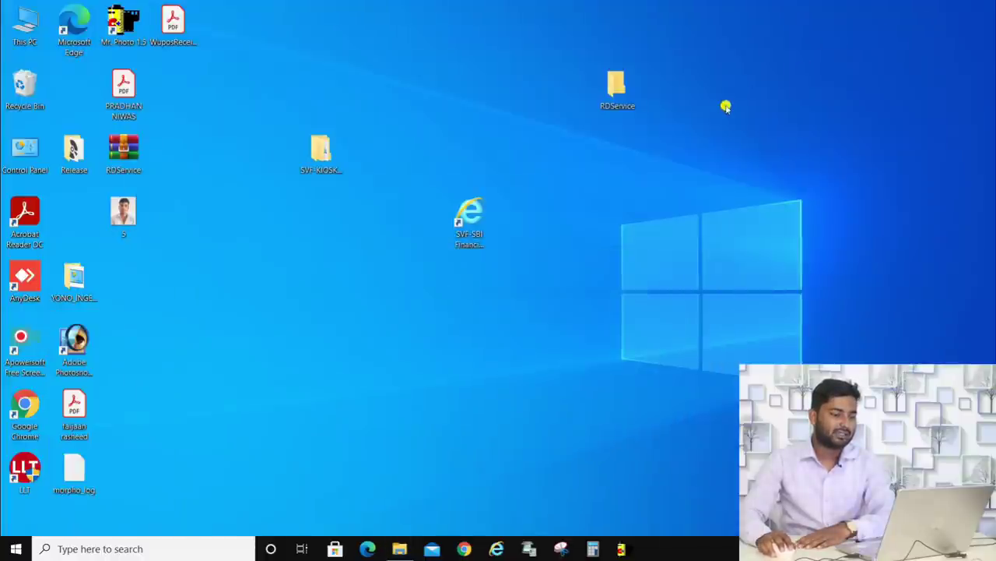
double_click(632, 89)
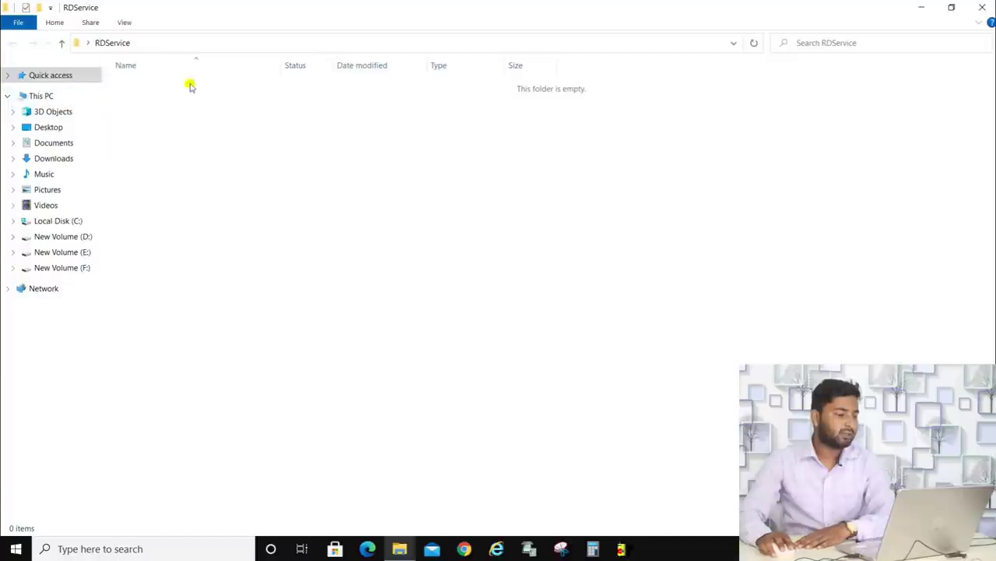
click(924, 8)
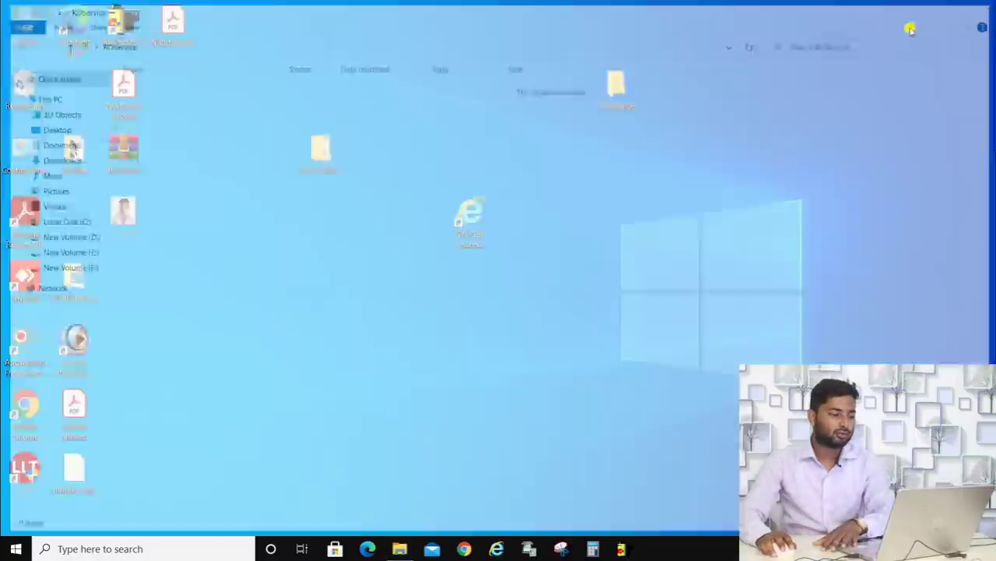
right_click(617, 87)
click(448, 333)
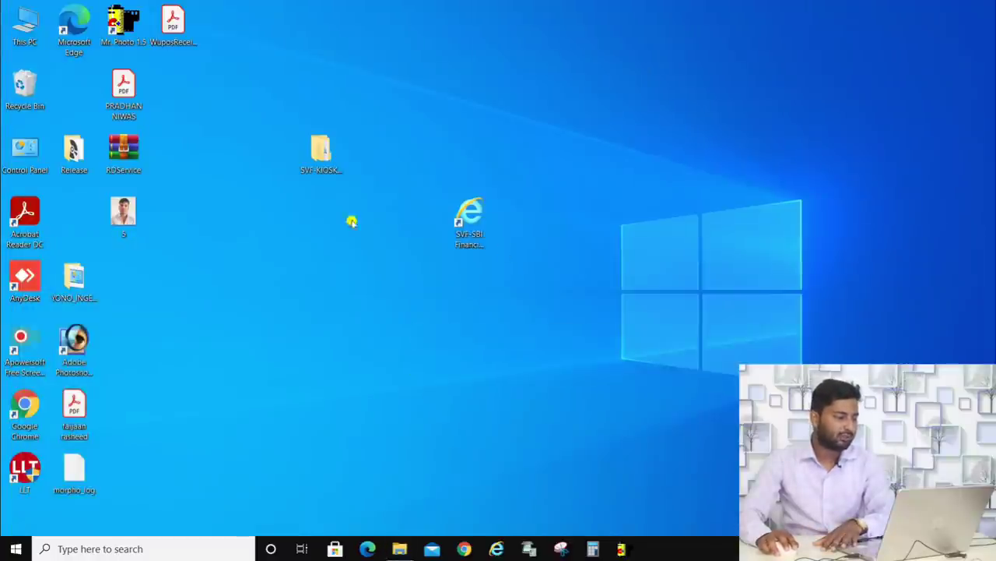
click(399, 548)
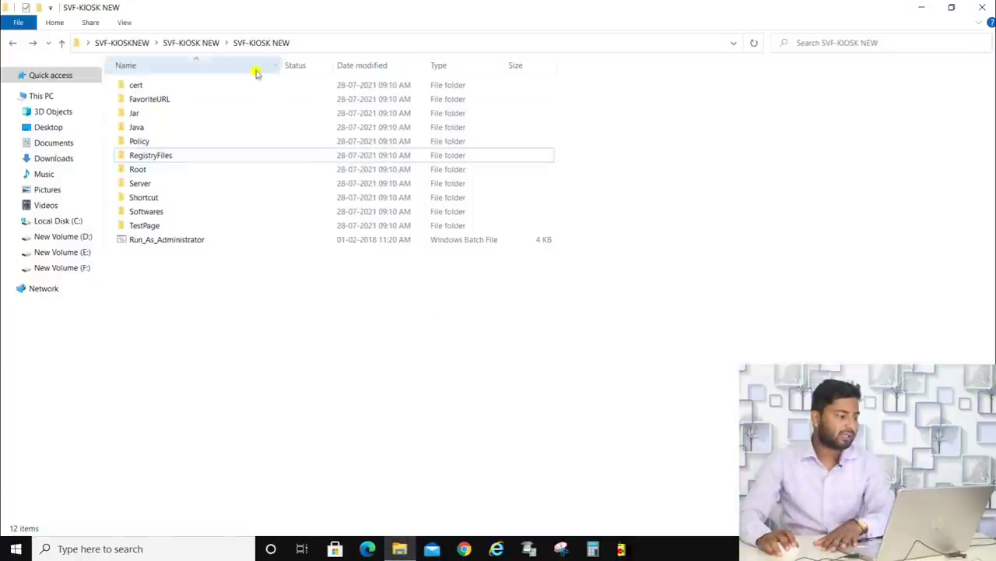
Copy the RDService folder from Downloads and paste it onto the desktop
click(55, 159)
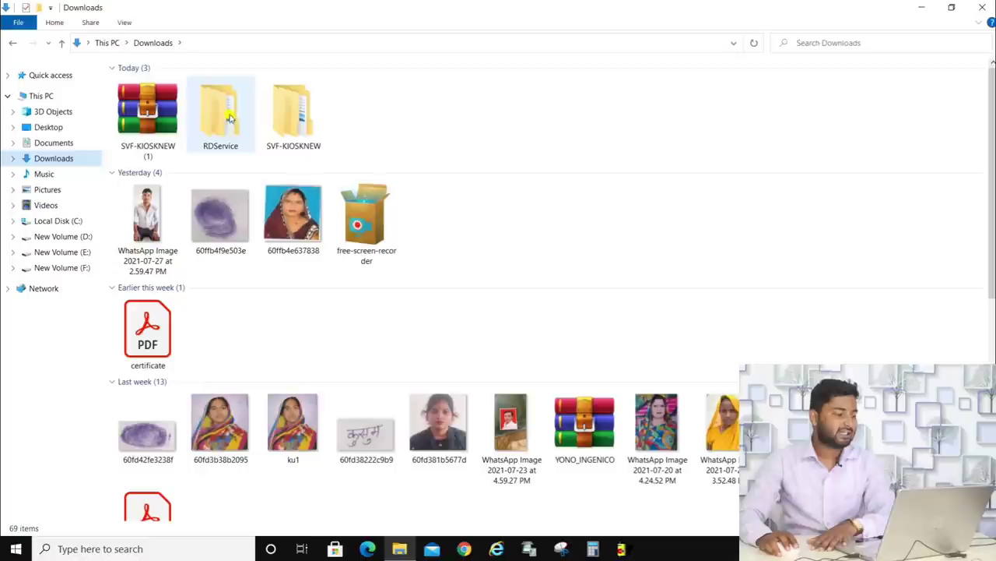
right_click(223, 117)
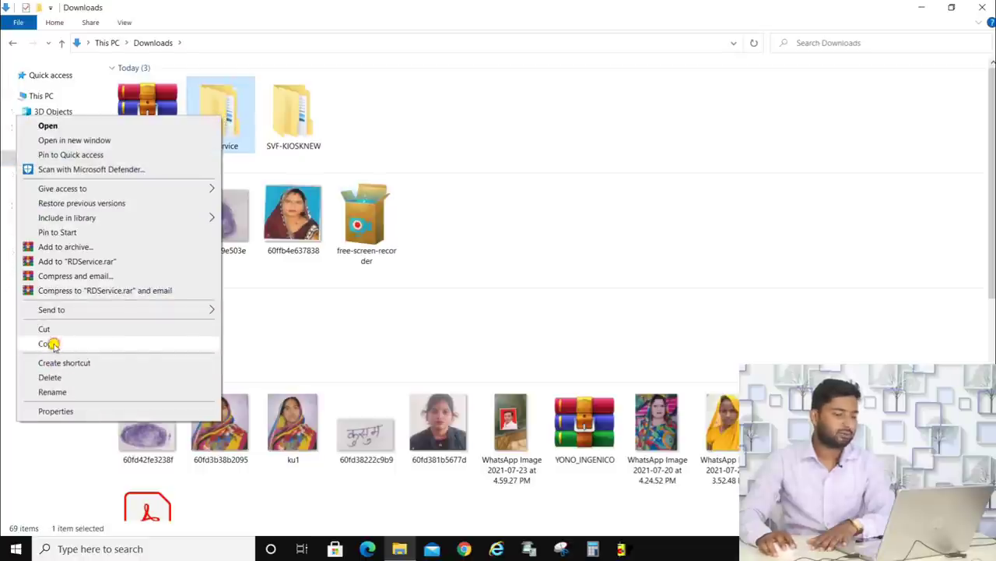
click(48, 343)
click(922, 8)
right_click(447, 154)
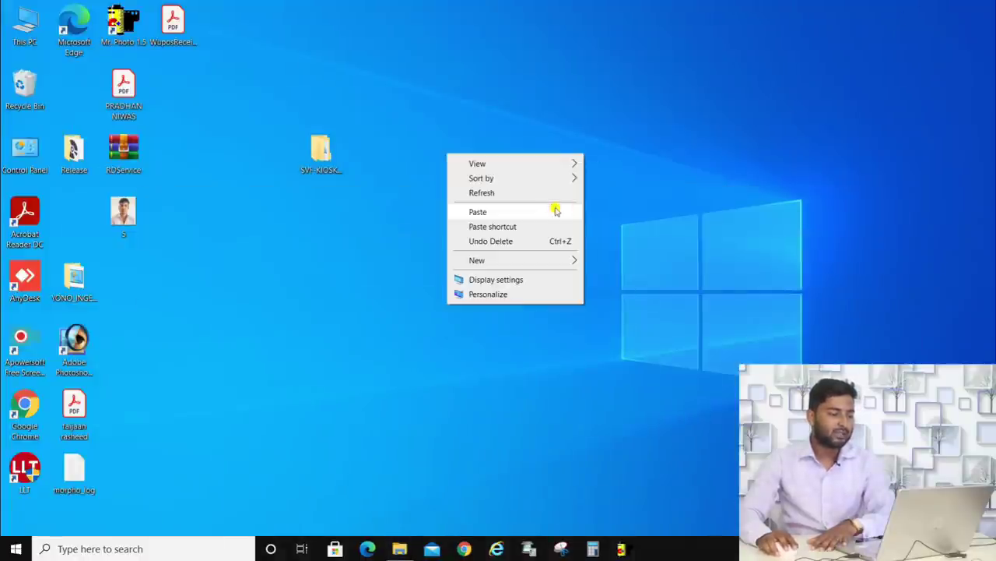
click(527, 212)
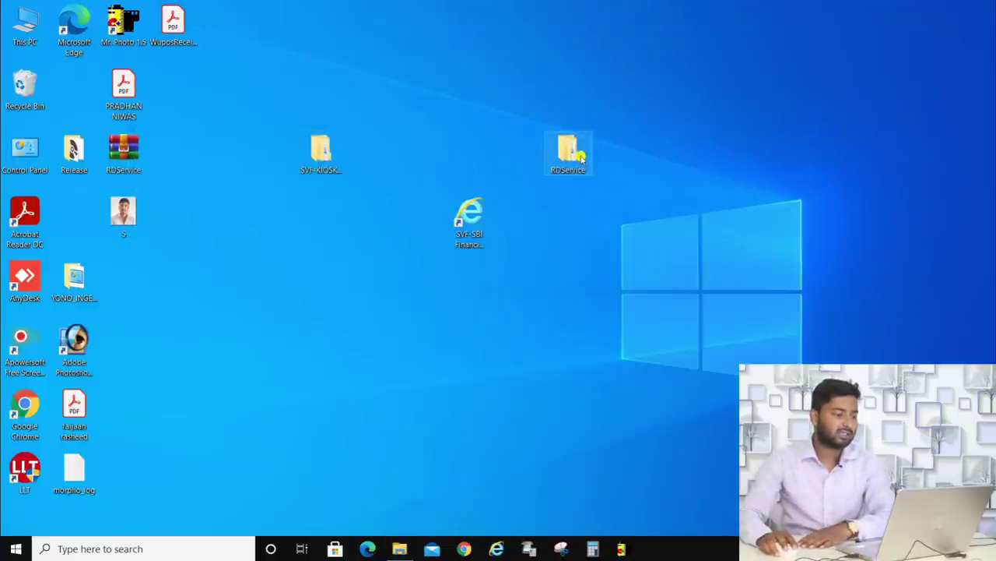
Copy the inner RDService folder from the pasted desktop RDService folder, then close Explorer
double_click(576, 156)
double_click(219, 87)
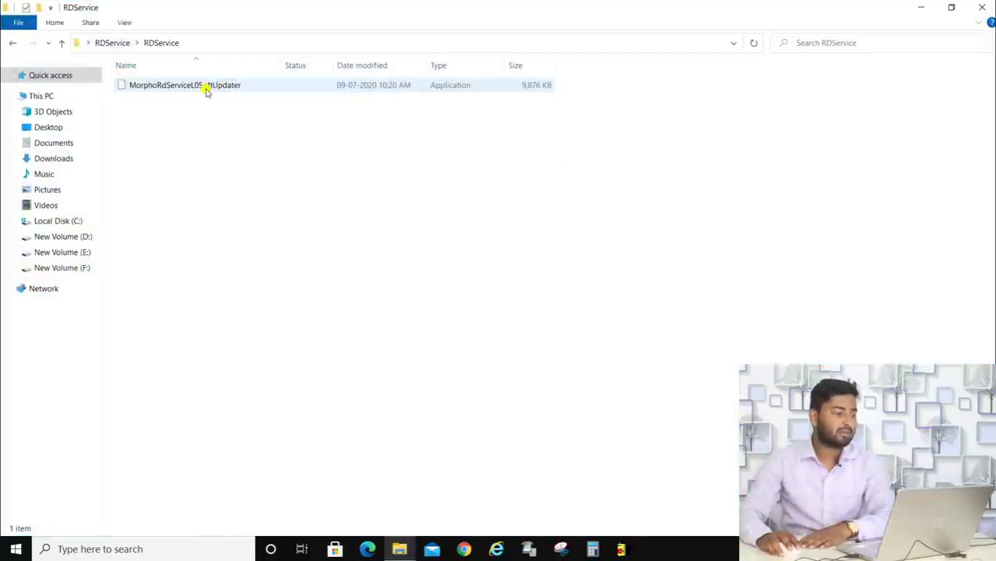
click(9, 43)
right_click(166, 87)
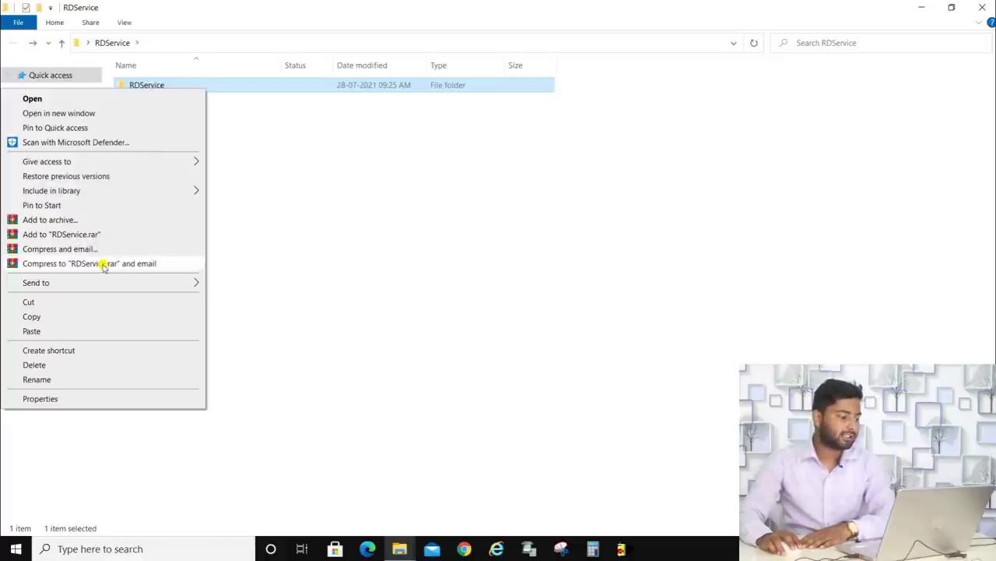
click(31, 316)
click(975, 10)
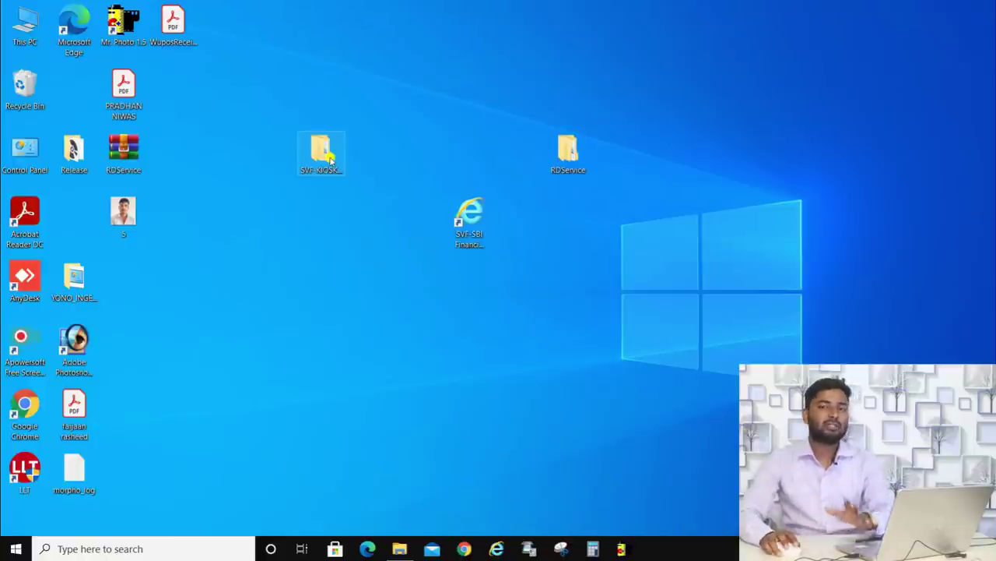
Paste RDService into SVF-KIOSK > SVF-KIOSK NEW, refresh the listing, and open RDService
double_click(330, 160)
double_click(200, 89)
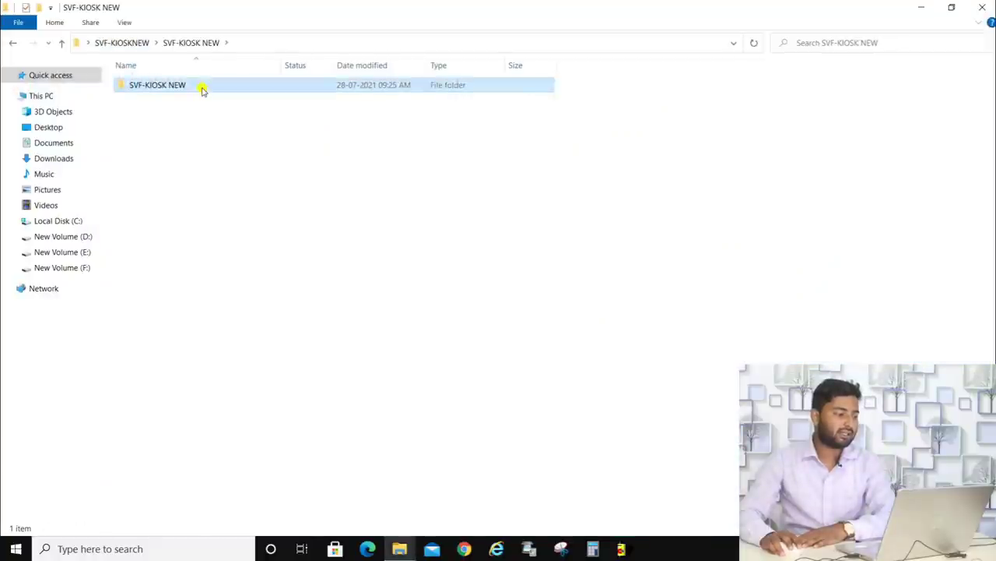
right_click(262, 294)
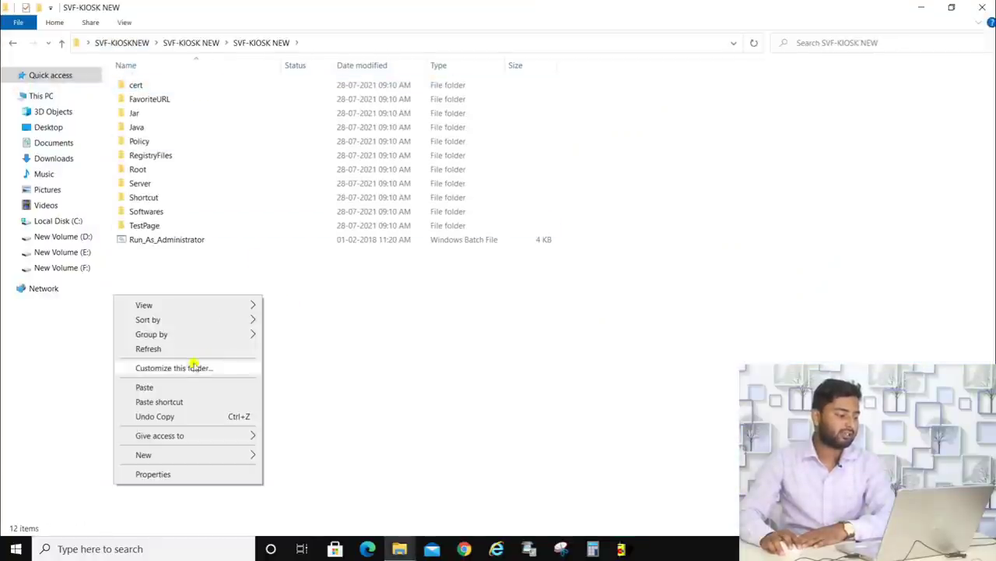
click(222, 386)
right_click(184, 292)
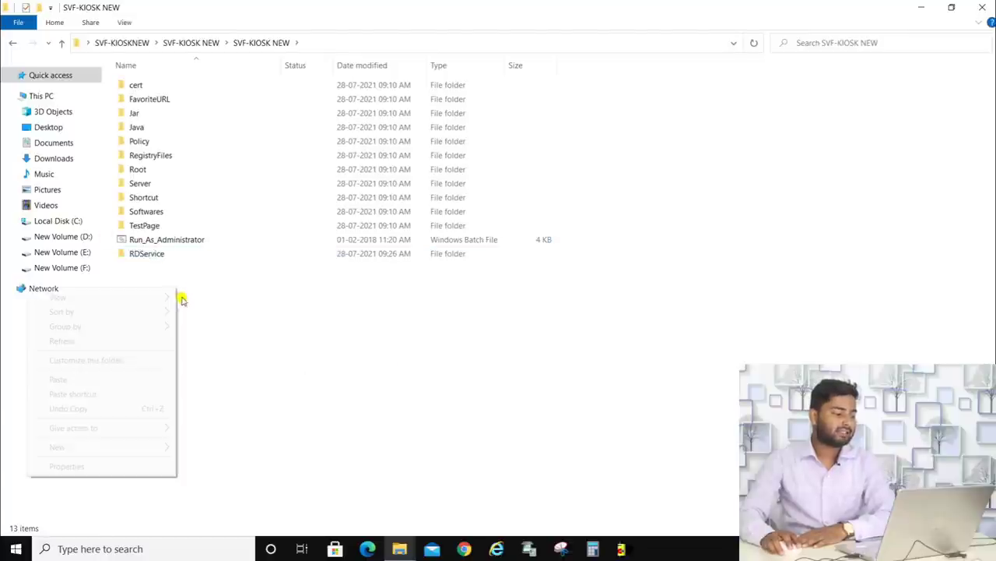
click(106, 340)
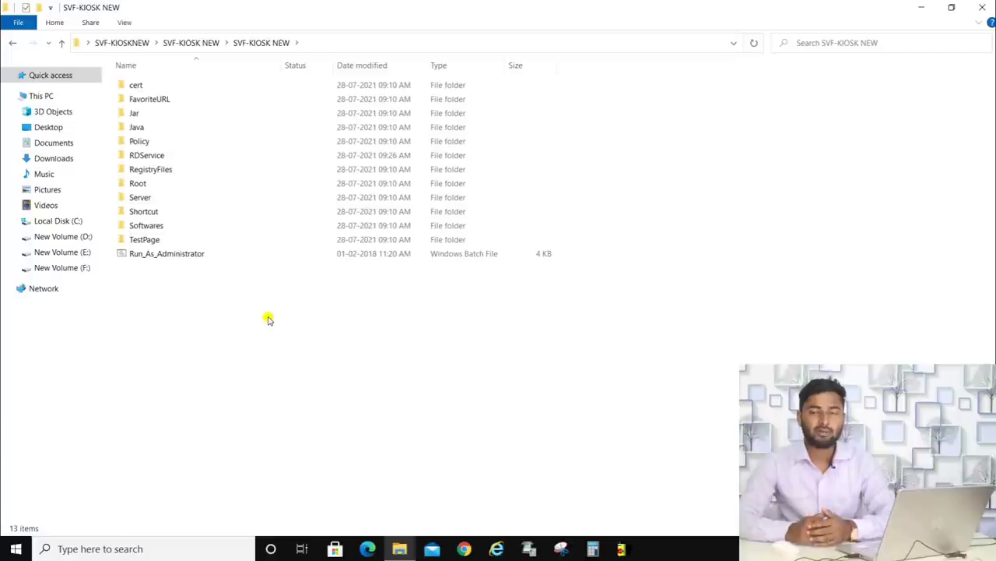
double_click(123, 155)
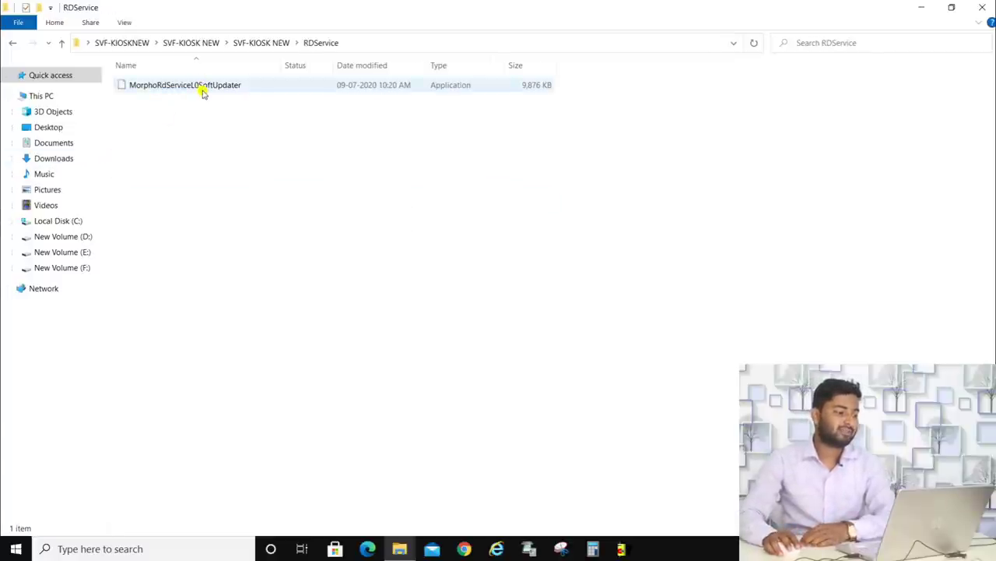
Install MorphoRdServiceL0SoftUpdater, choose 'No, I will restart later', finish, and dismiss the registration message
double_click(206, 91)
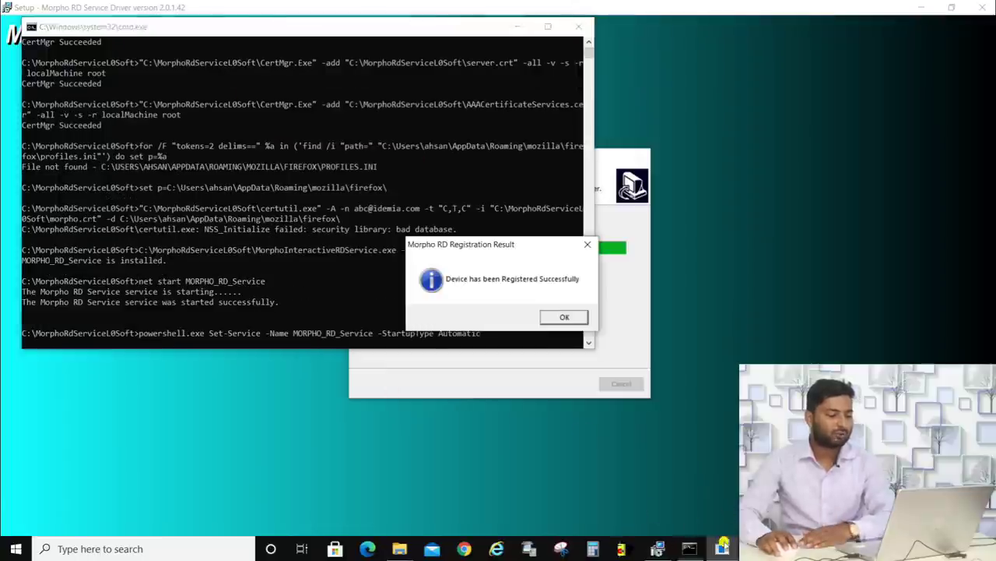
drag(490, 249, 762, 230)
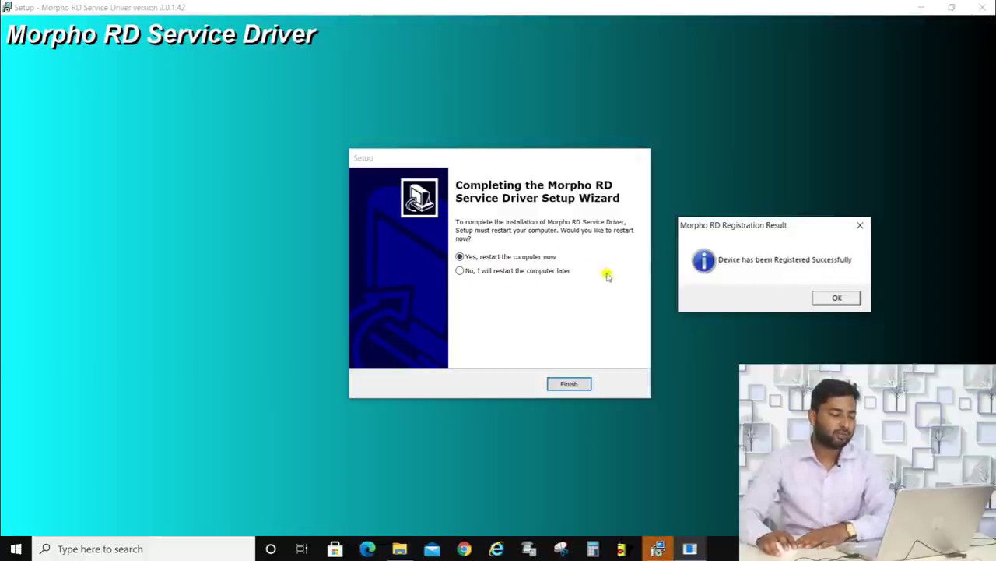
click(483, 271)
click(565, 383)
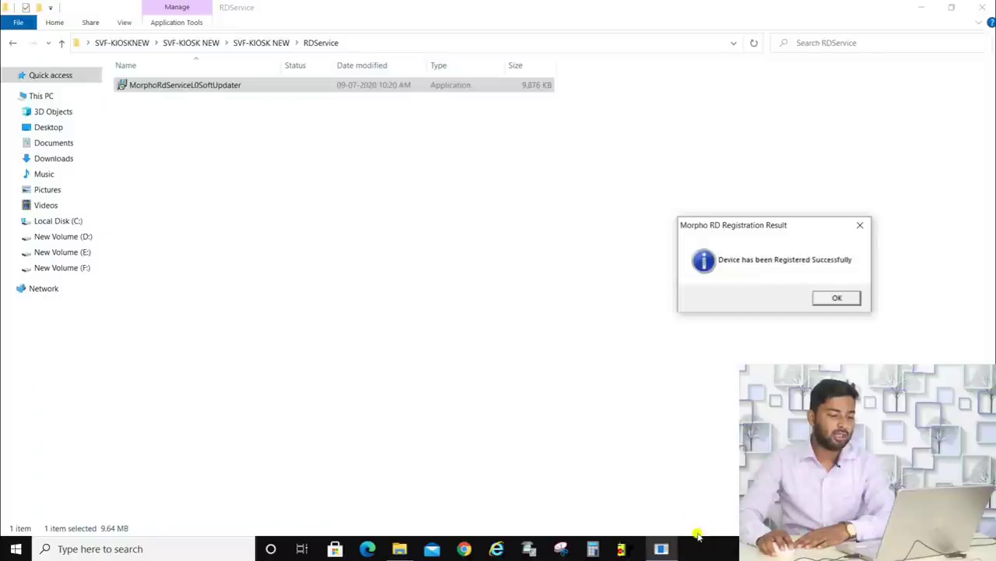
click(834, 300)
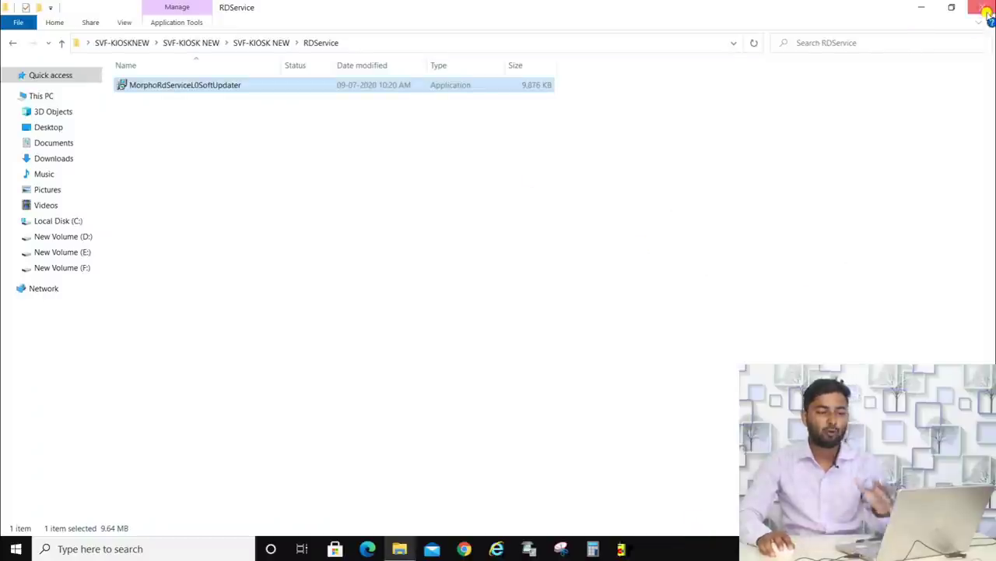
click(982, 7)
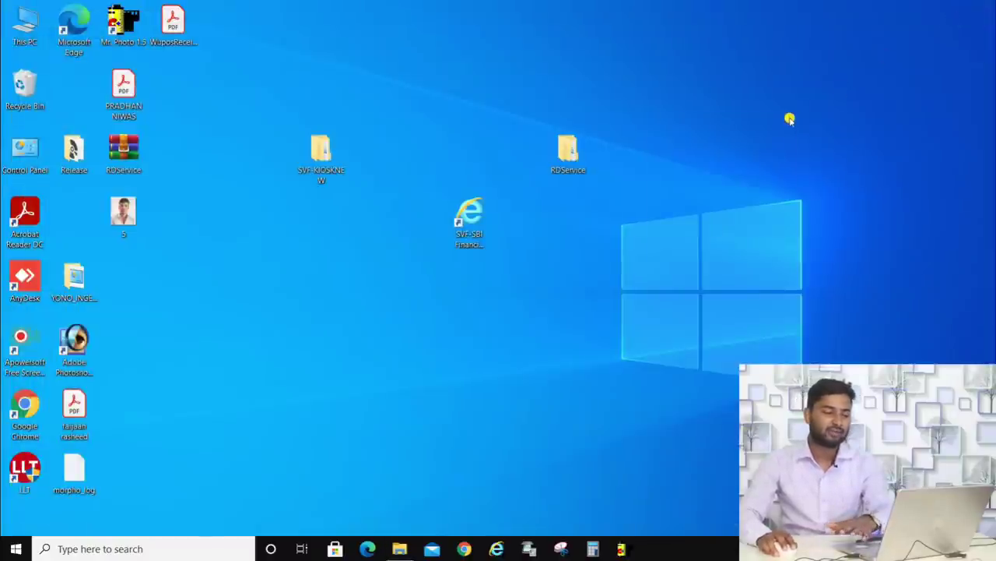
right_click(789, 117)
click(711, 158)
right_click(757, 160)
click(699, 198)
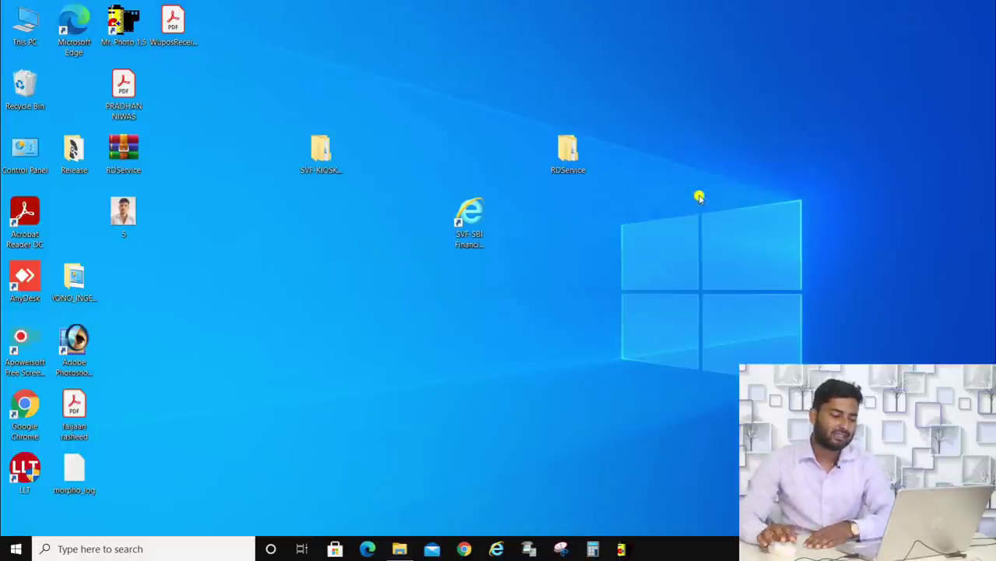
right_click(699, 198)
click(683, 236)
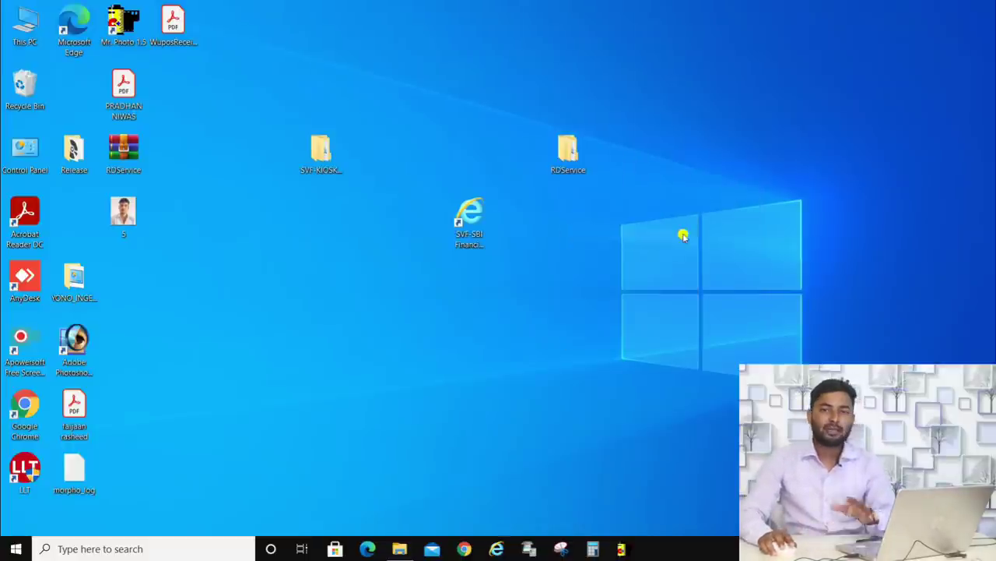
right_click(769, 200)
click(724, 232)
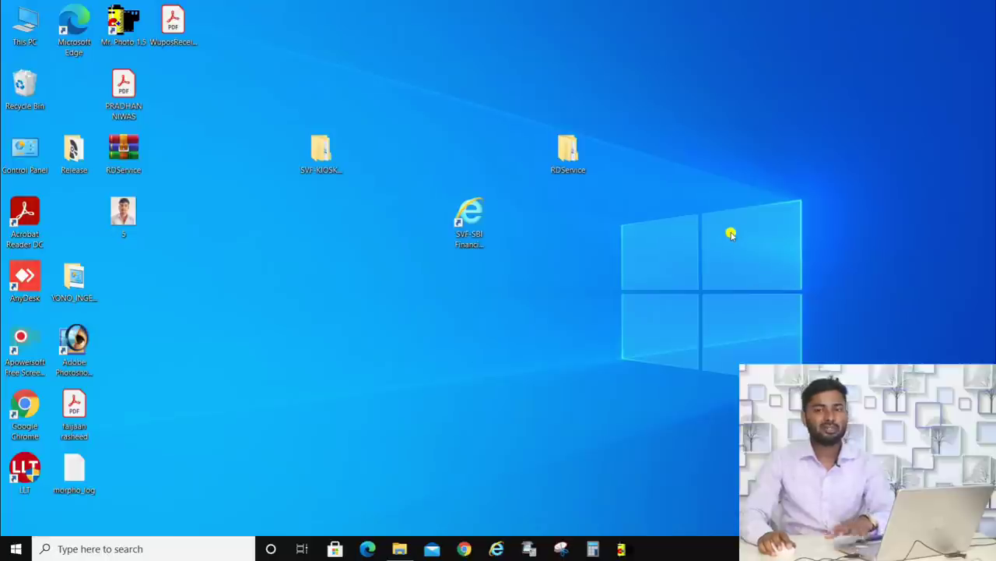
right_click(717, 225)
click(705, 265)
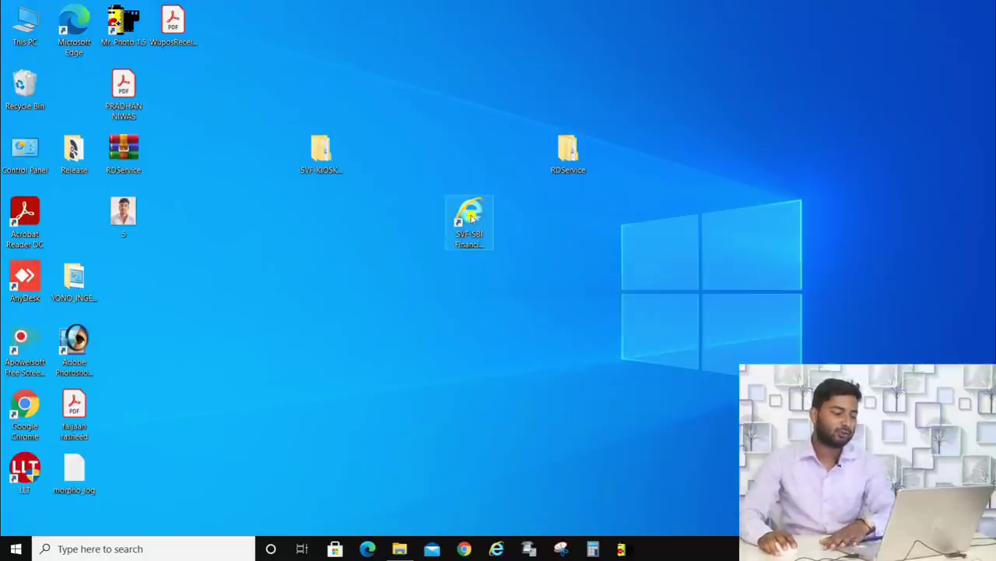
click(474, 215)
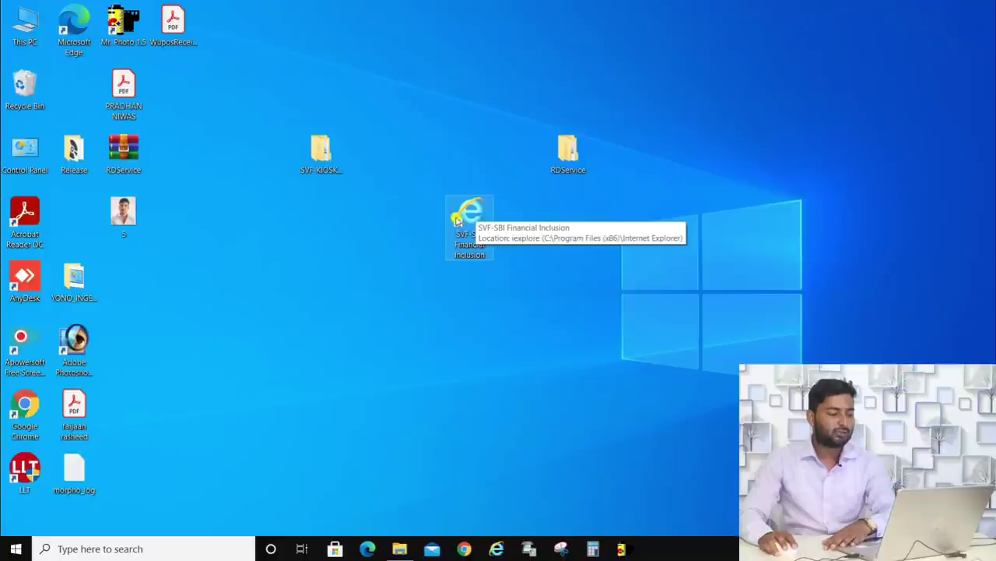
Launch the SVF-SBI kiosk site, enter the user ID, password and captcha, and log in
double_click(472, 215)
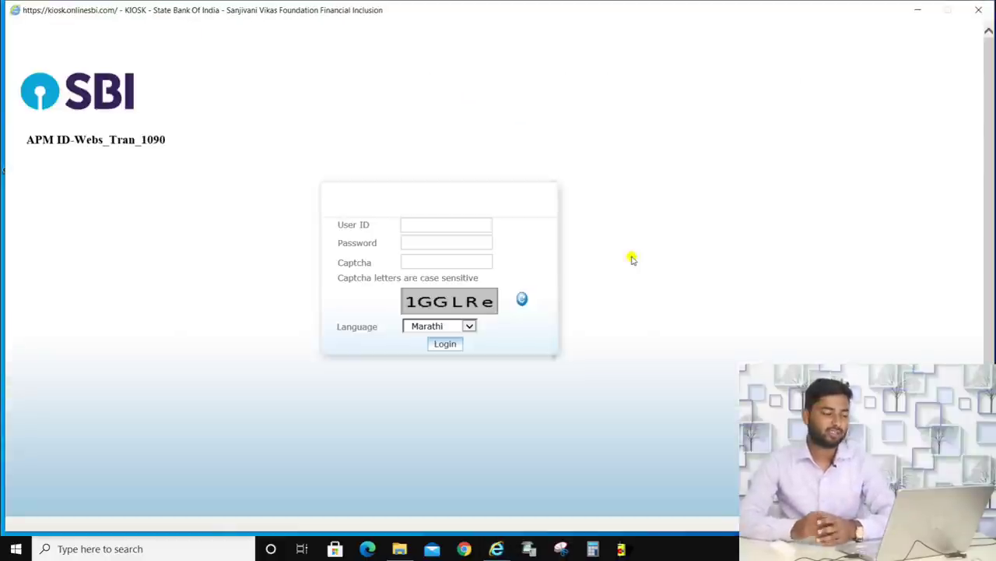
click(405, 221)
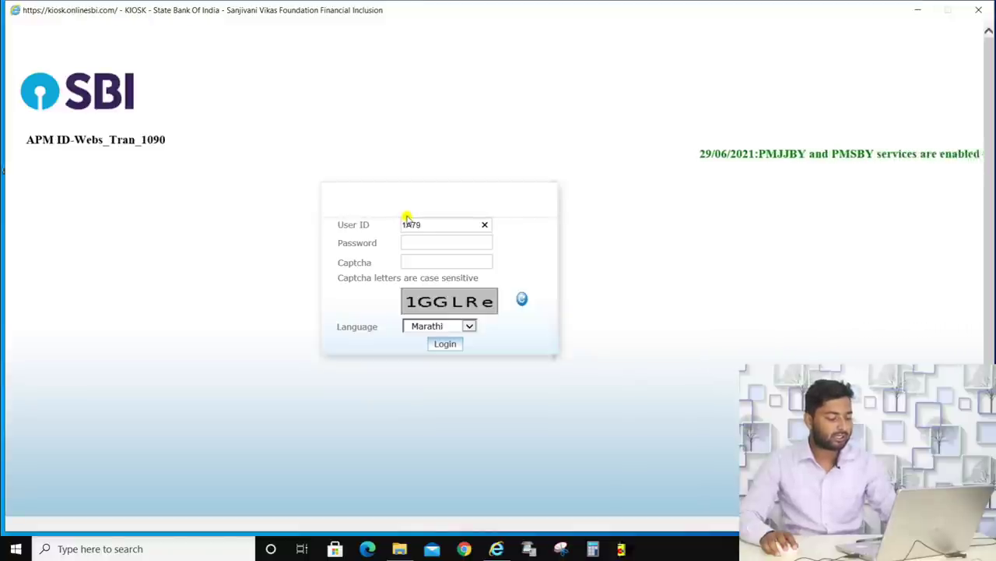
key(Tab)
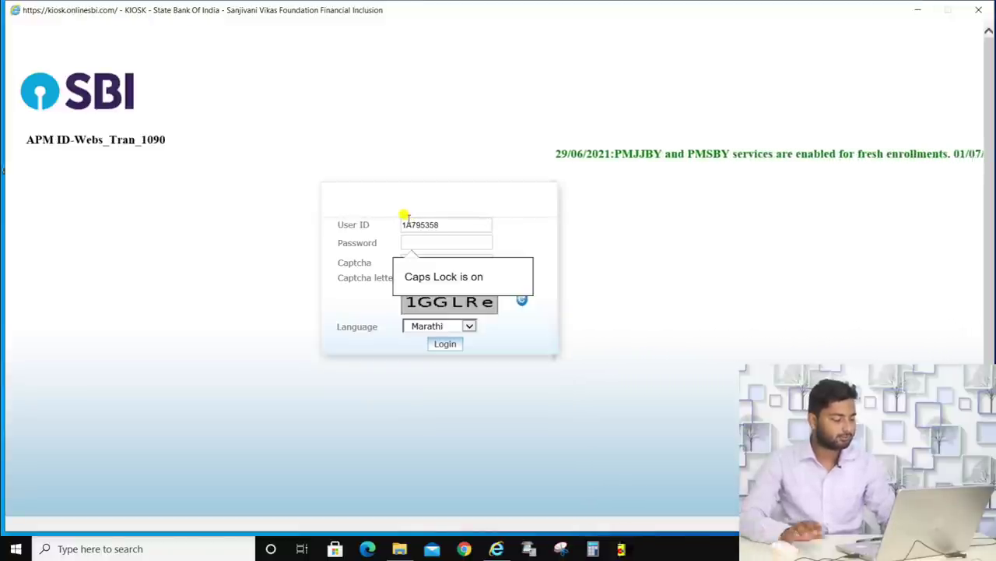
text(********)
key(Tab)
text(1GGLRe)
click(445, 343)
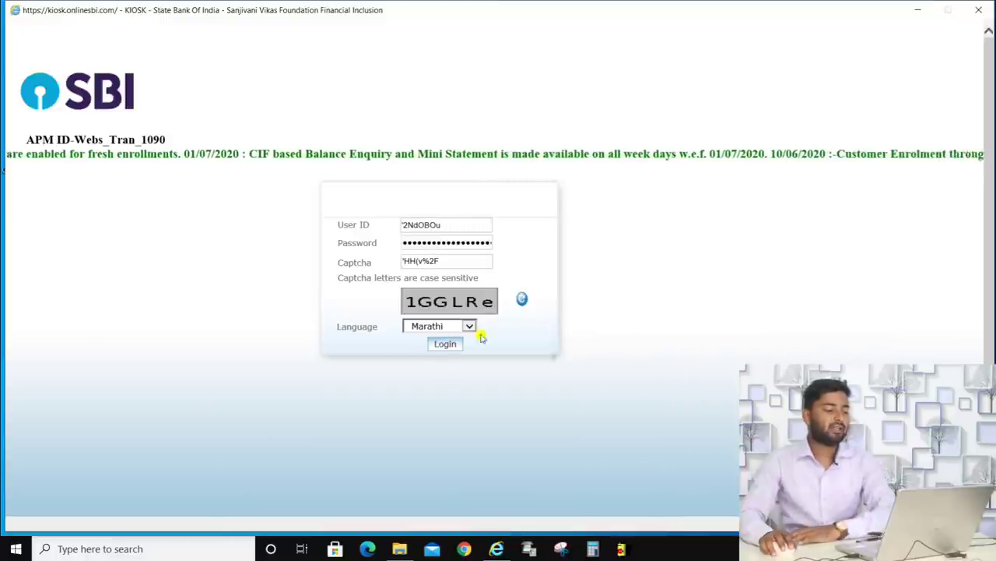